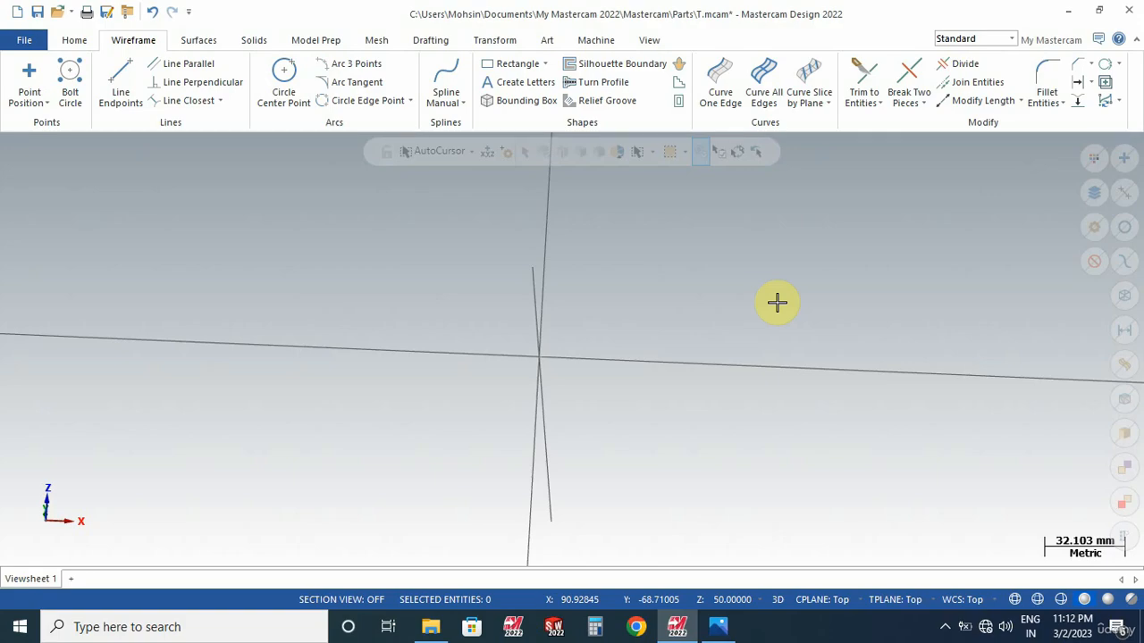
Zoom in on a window around the intersection of the coordinate axes.
{"action": "right_click", "coordinate": [771, 300]}
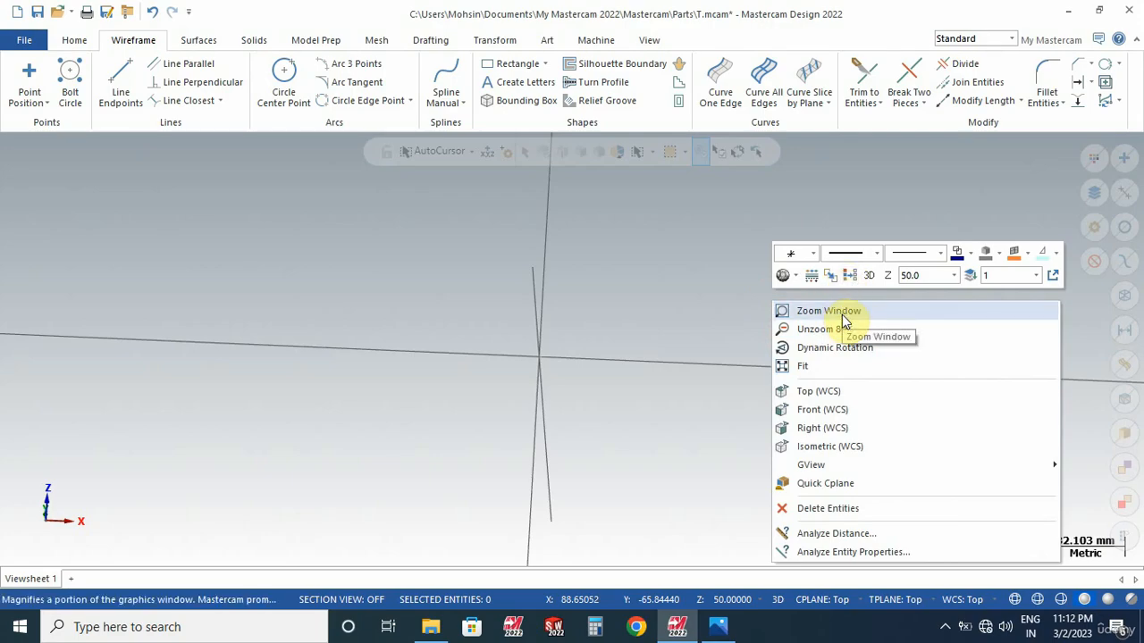
{"action": "left_click", "coordinate": [830, 319]}
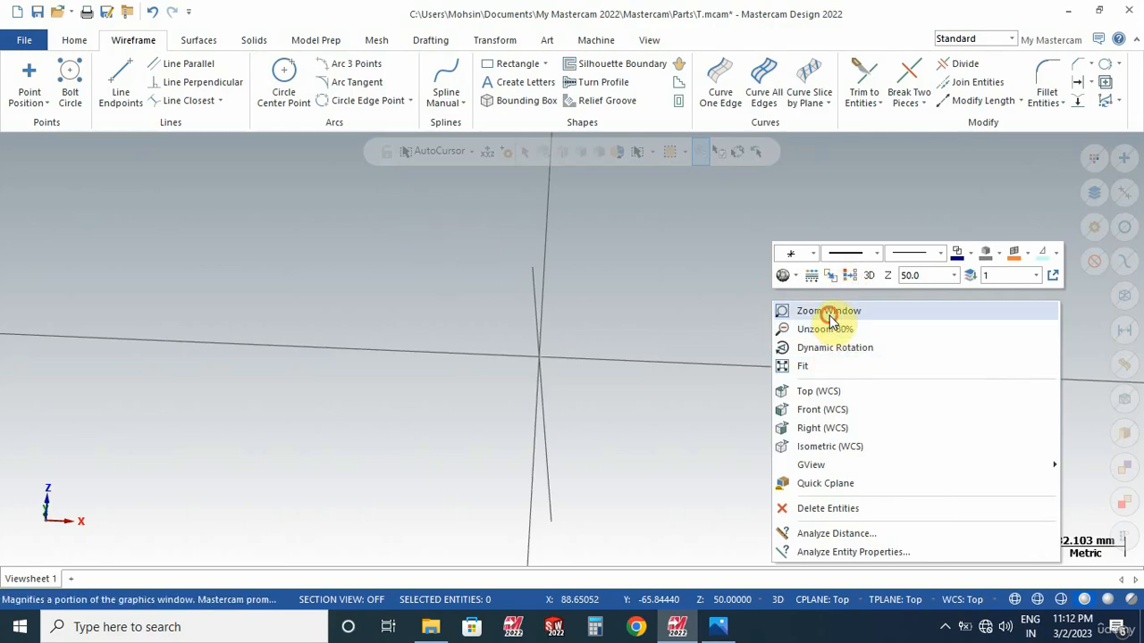
{"action": "left_click", "coordinate": [442, 238]}
{"action": "left_click", "coordinate": [741, 459]}
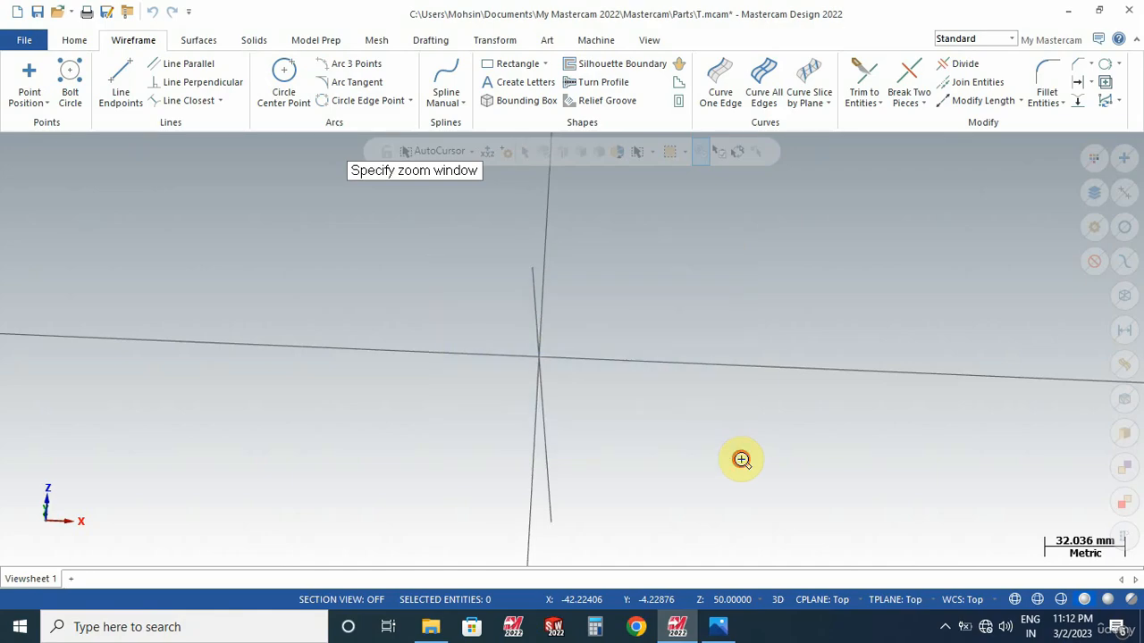
Fit the geometry in the graphics window and switch the view to Top (WCS).
{"action": "right_click", "coordinate": [698, 281]}
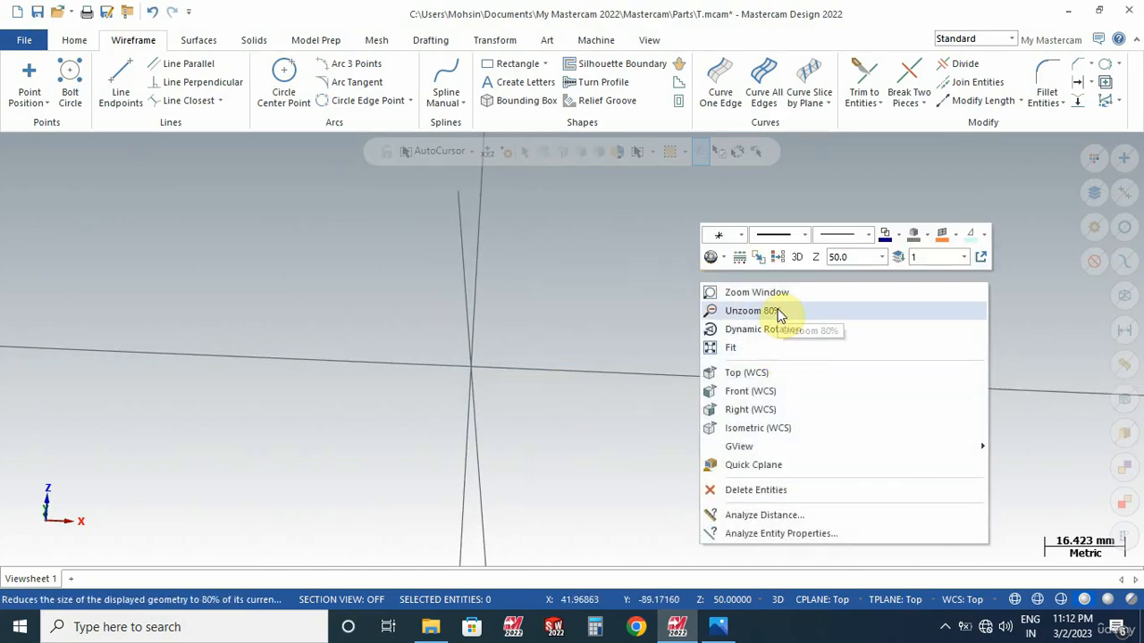
{"action": "left_click", "coordinate": [733, 354]}
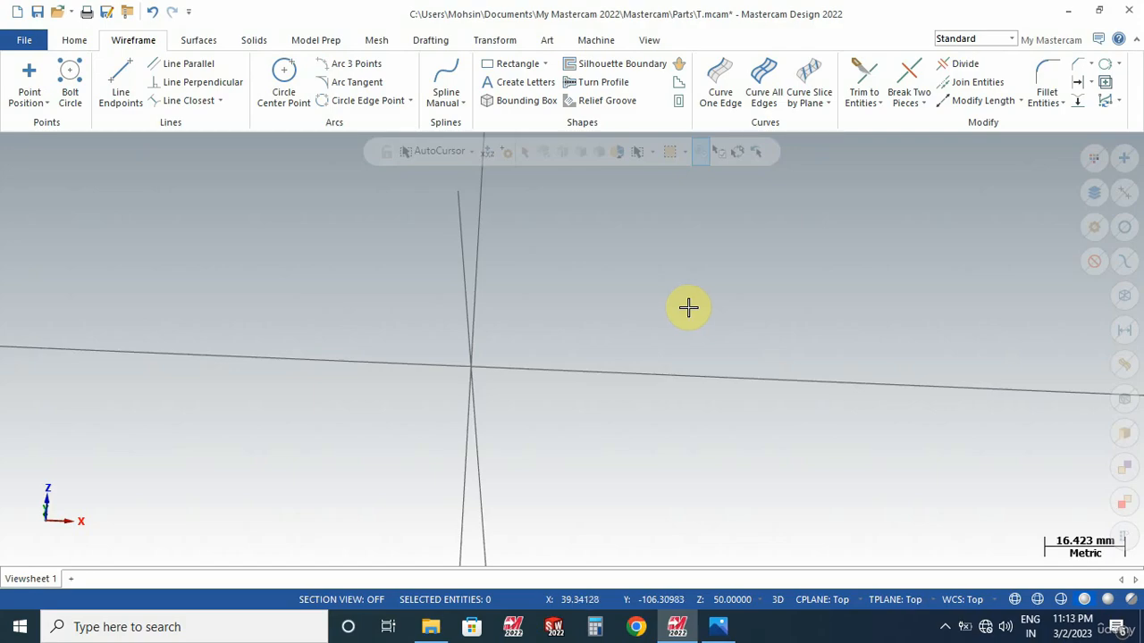
{"action": "right_click", "coordinate": [720, 286]}
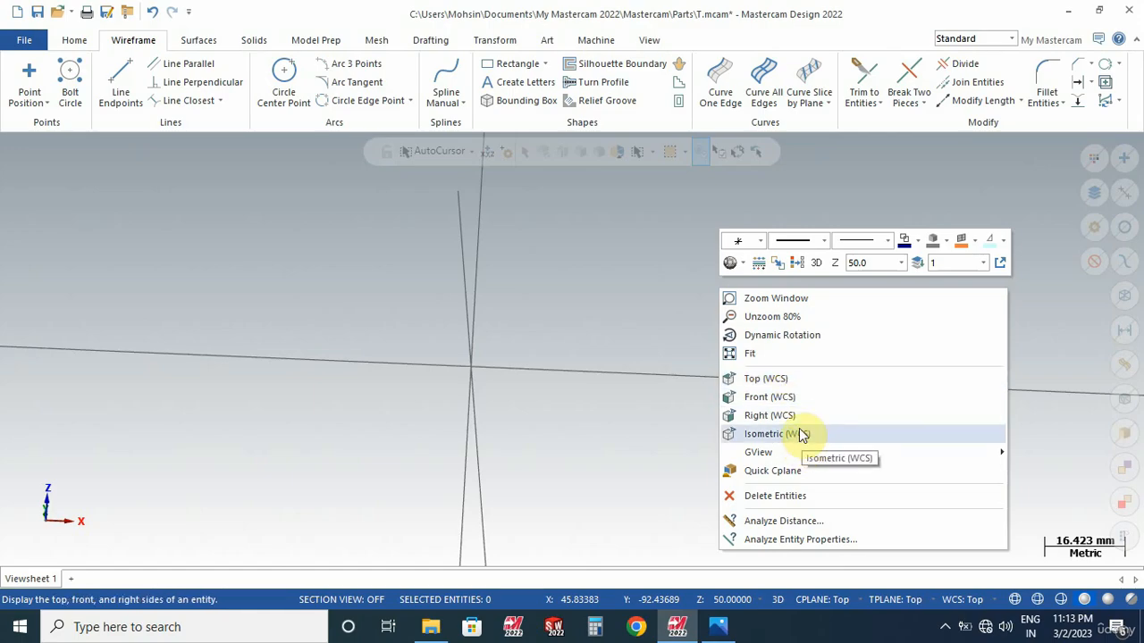
{"action": "left_click", "coordinate": [784, 378]}
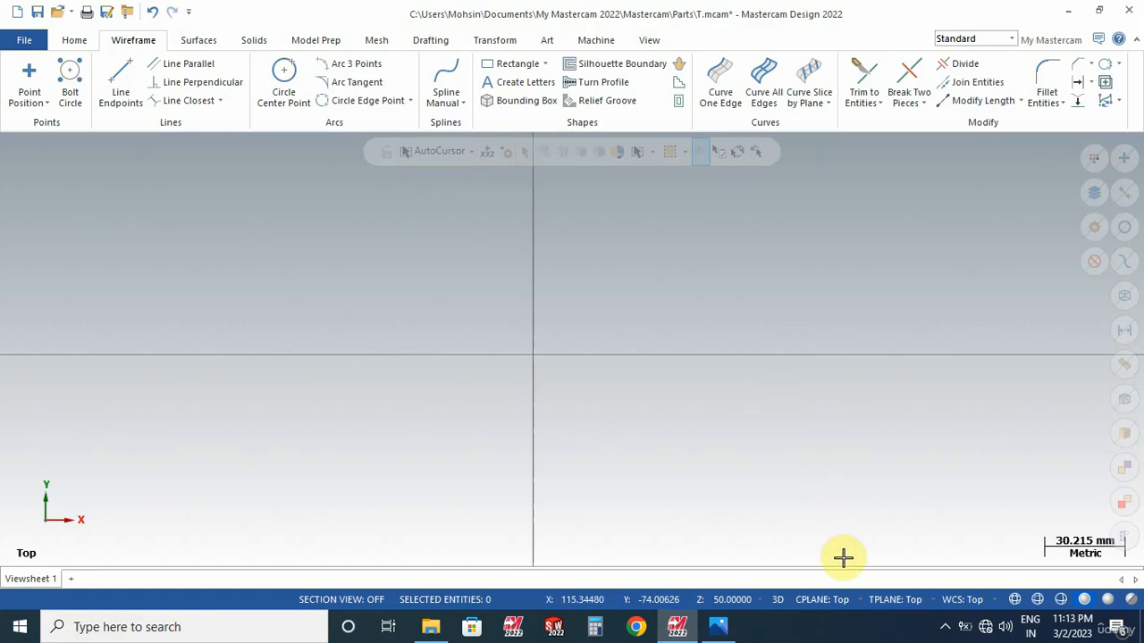
Switch the construction plane to Front and return it to Top.
{"action": "left_click", "coordinate": [842, 600]}
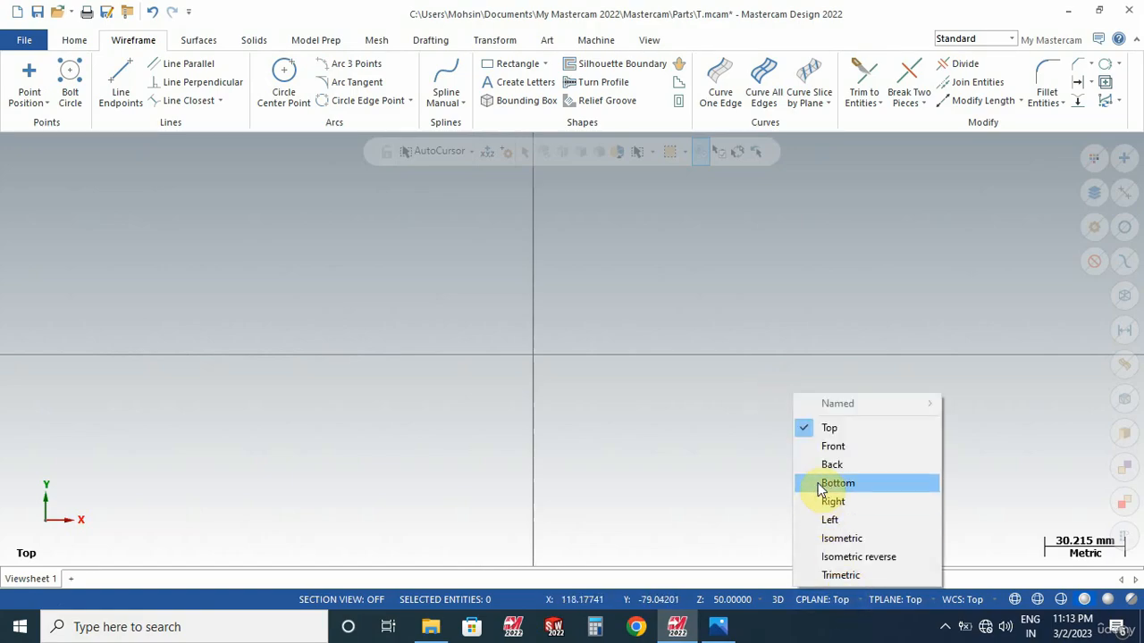
{"action": "left_click", "coordinate": [838, 449]}
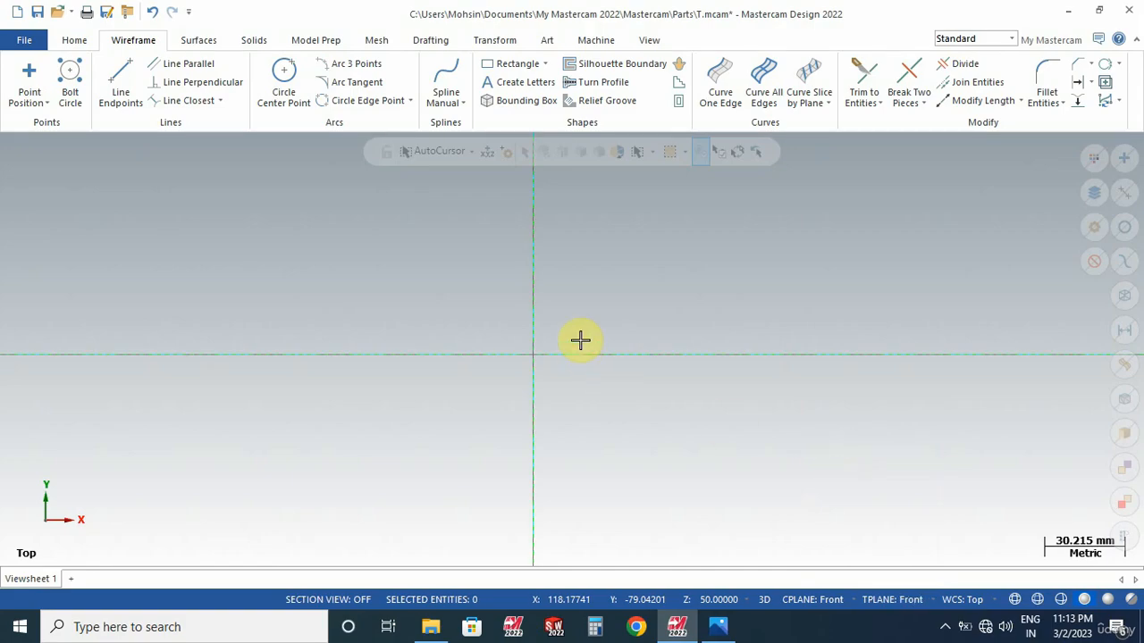
{"action": "right_click", "coordinate": [662, 419]}
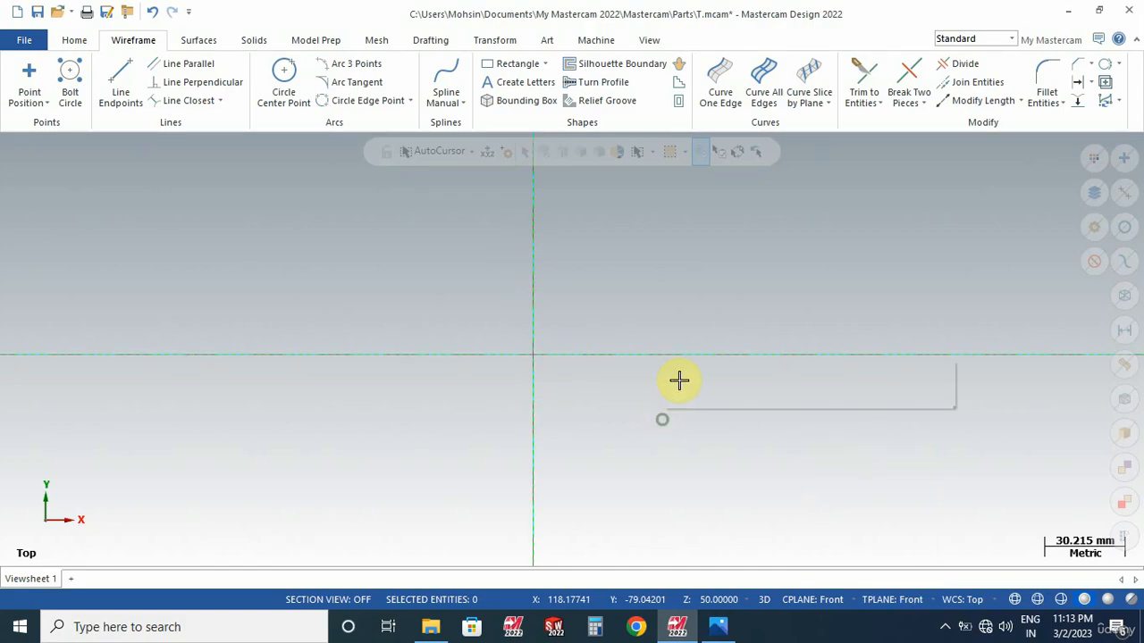
{"action": "middle_click_drag", "start_coordinate": [547, 406], "coordinate": [590, 355]}
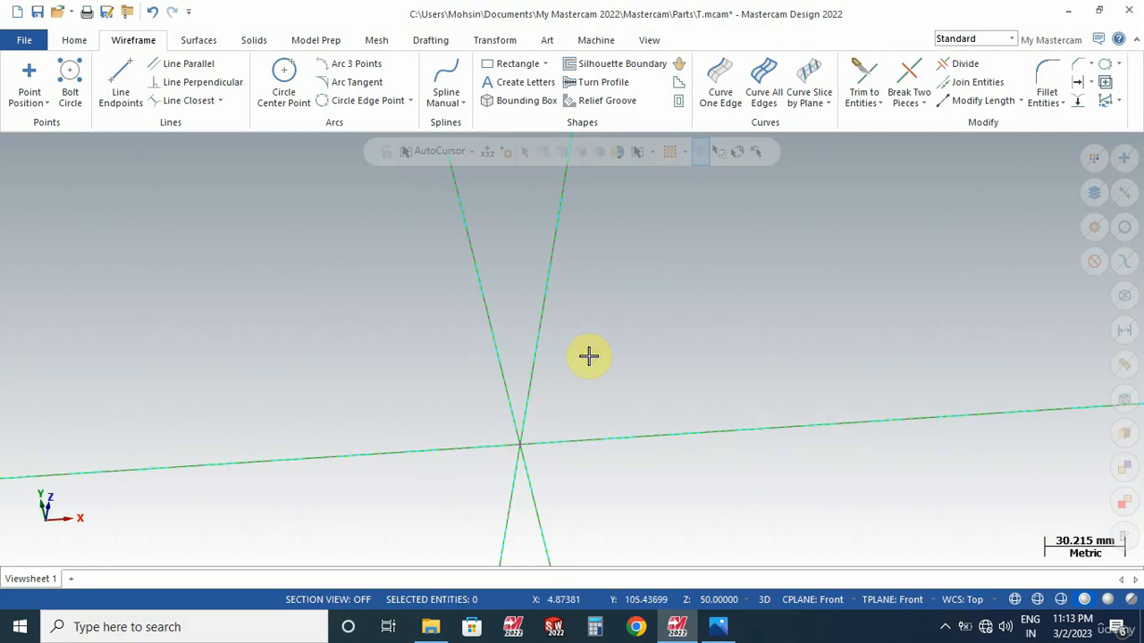
{"action": "left_click", "coordinate": [804, 602]}
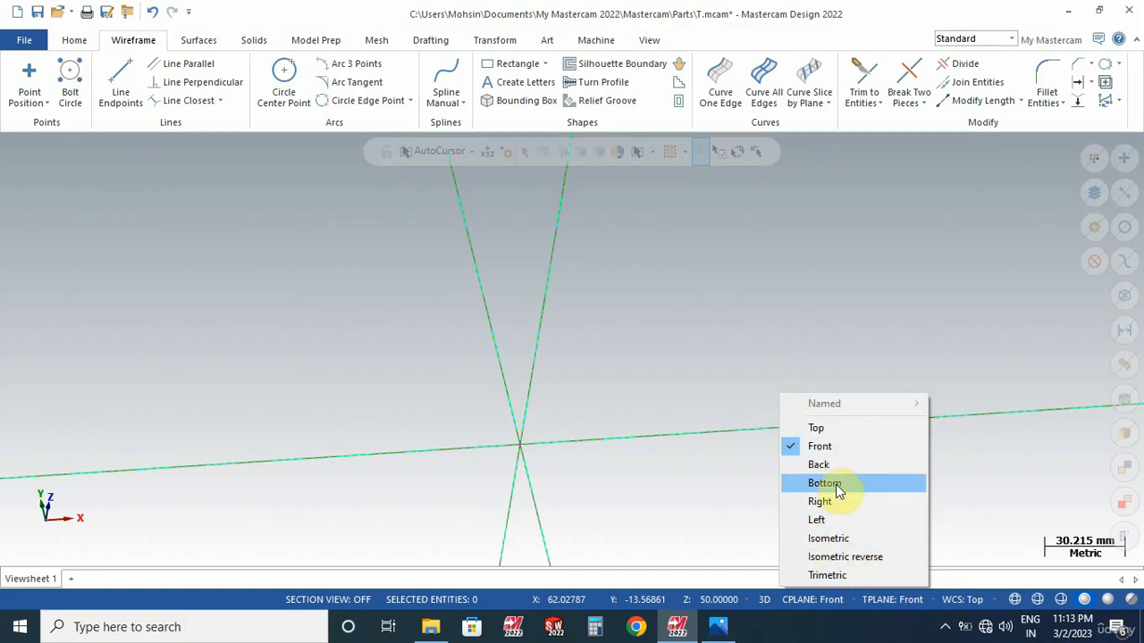
{"action": "left_click", "coordinate": [822, 428]}
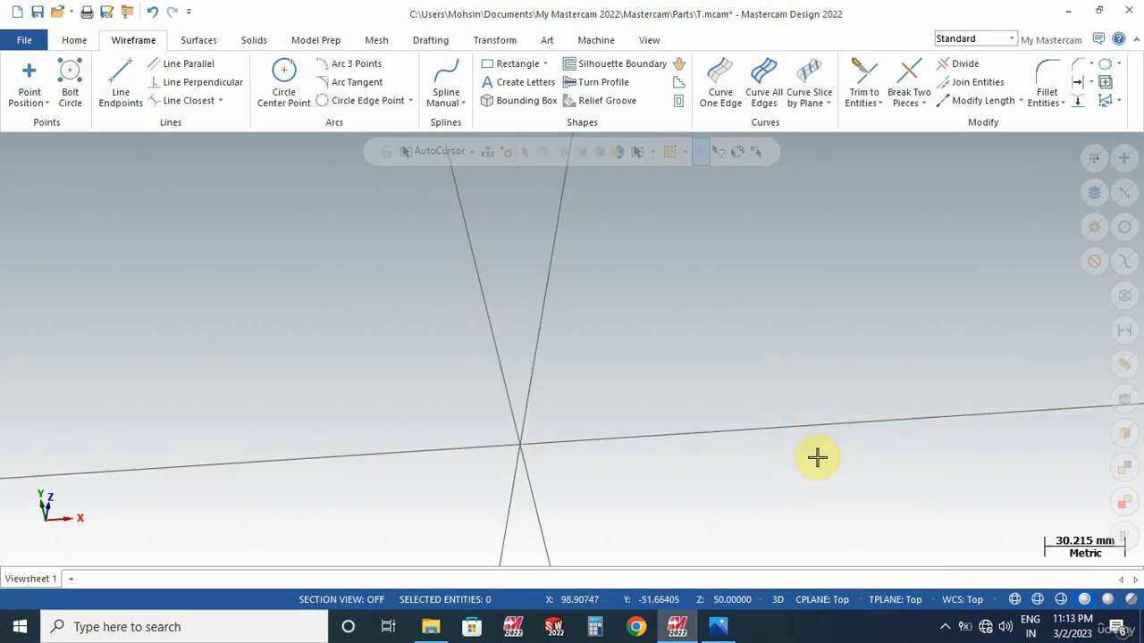
Switch only the tool plane to Front and return it to Top.
{"action": "left_click", "coordinate": [905, 599]}
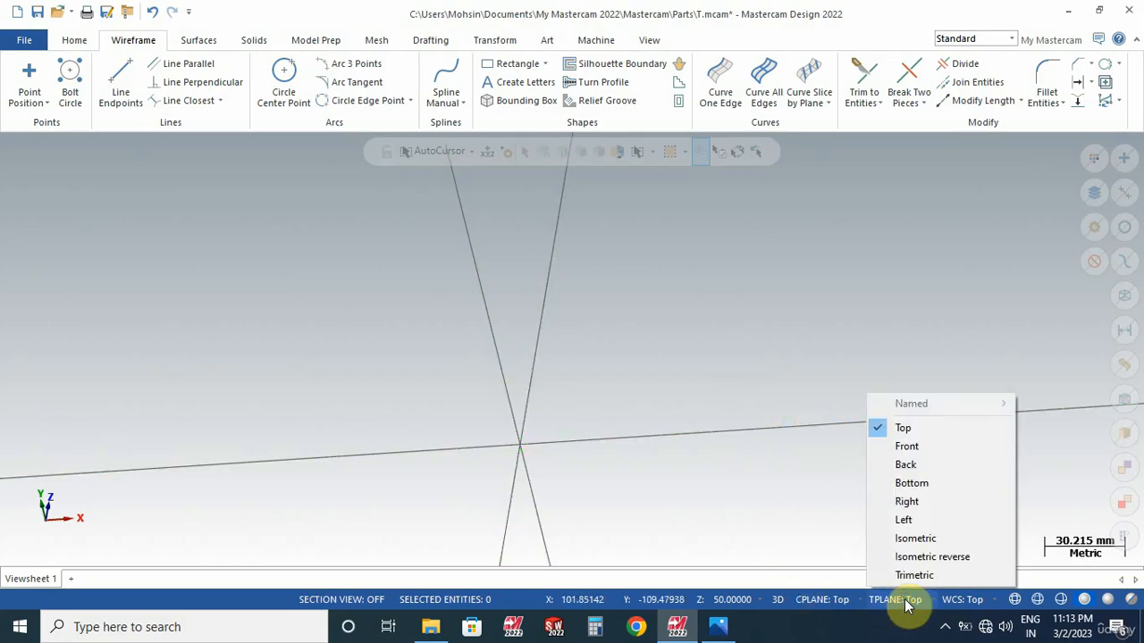
{"action": "left_click", "coordinate": [908, 447]}
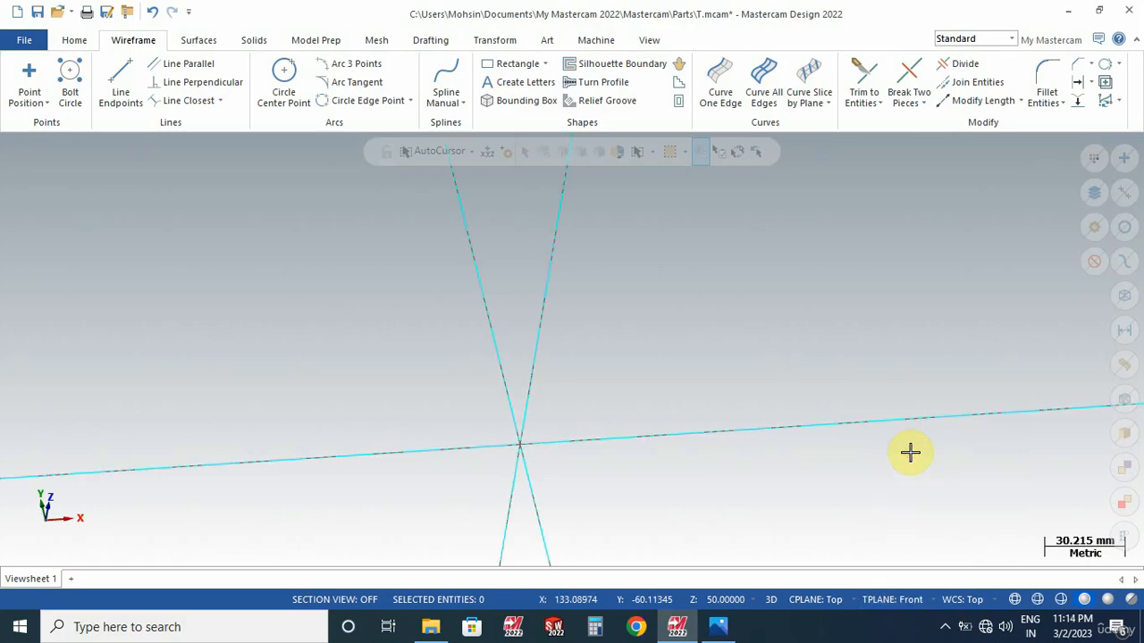
{"action": "left_click", "coordinate": [905, 597]}
{"action": "left_click", "coordinate": [911, 429]}
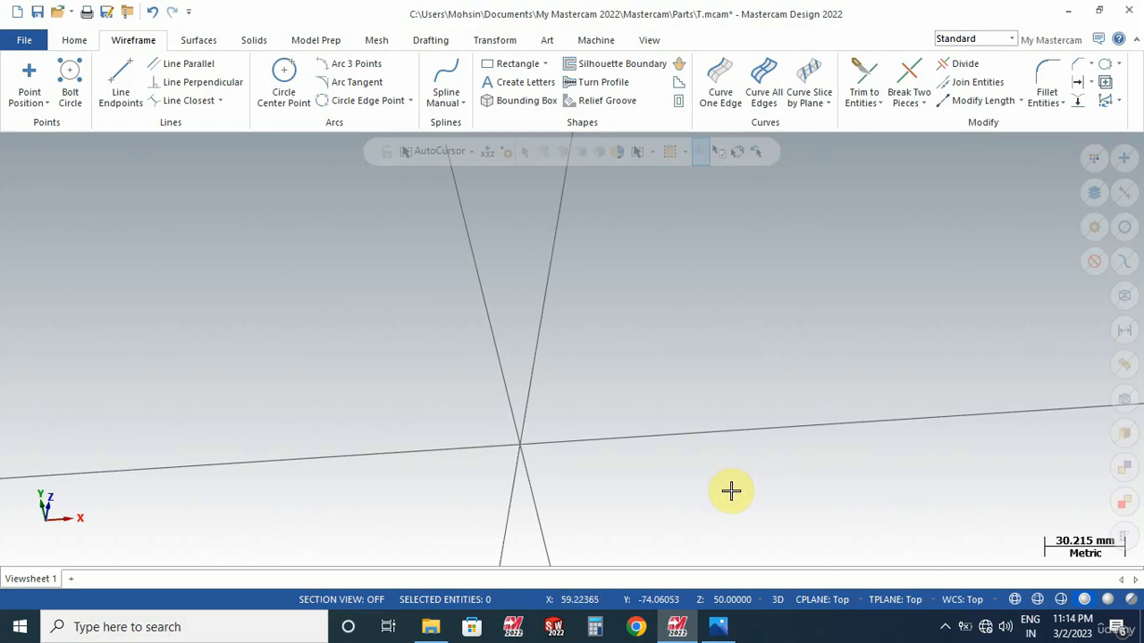
Place a solid primitive cylinder with its base point at the origin and set its radius to 25 mm.
{"action": "right_click", "coordinate": [740, 353]}
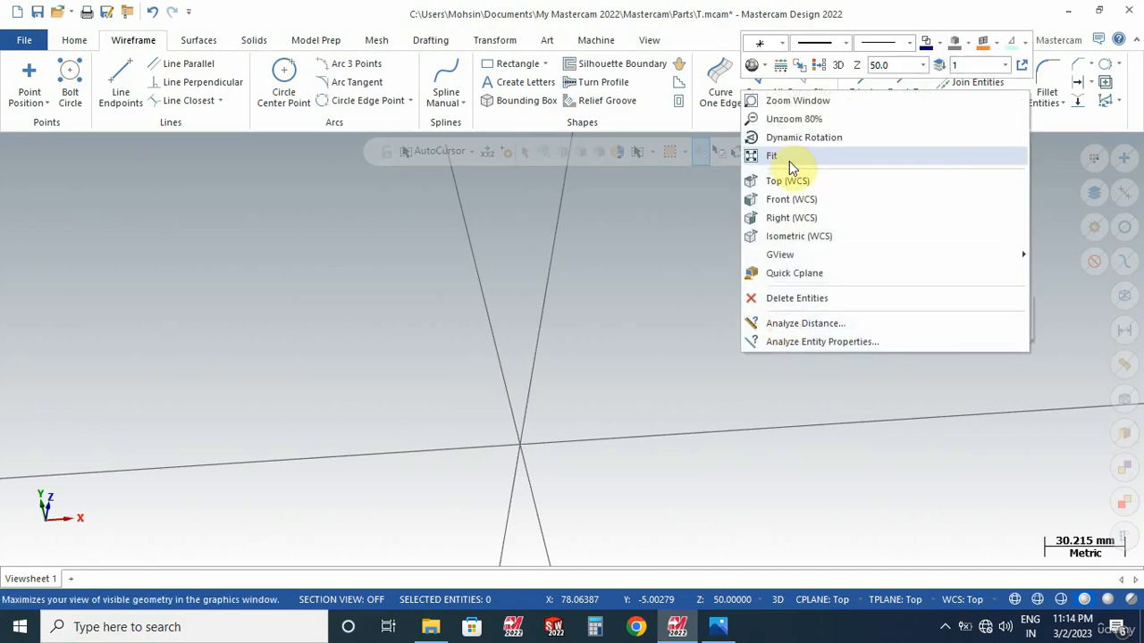
{"action": "left_click", "coordinate": [791, 184]}
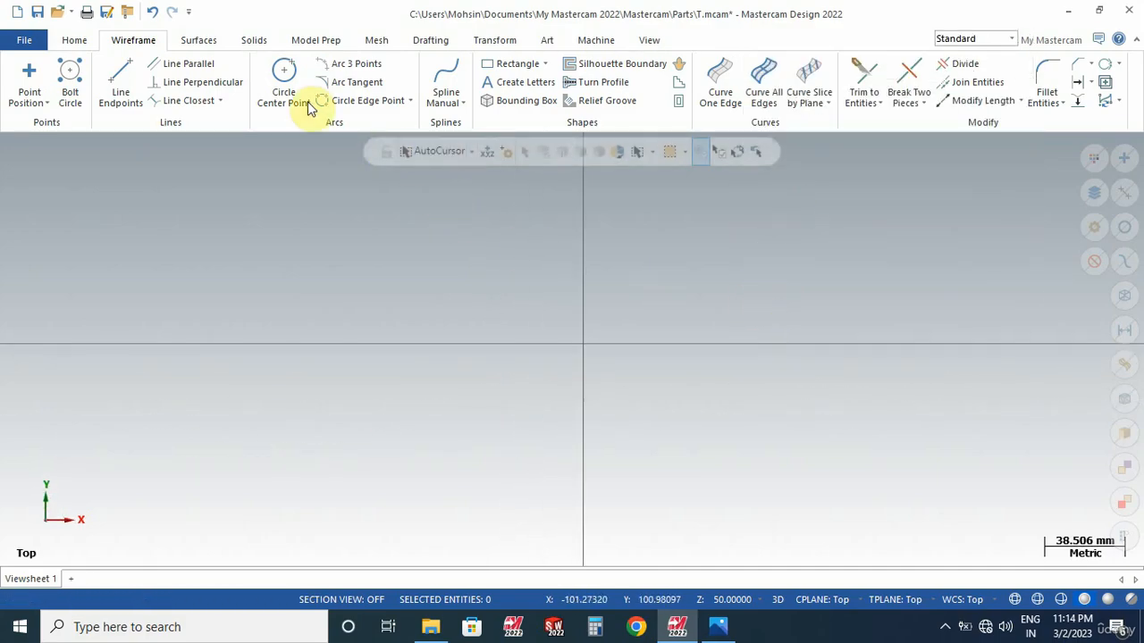
{"action": "left_click", "coordinate": [253, 41]}
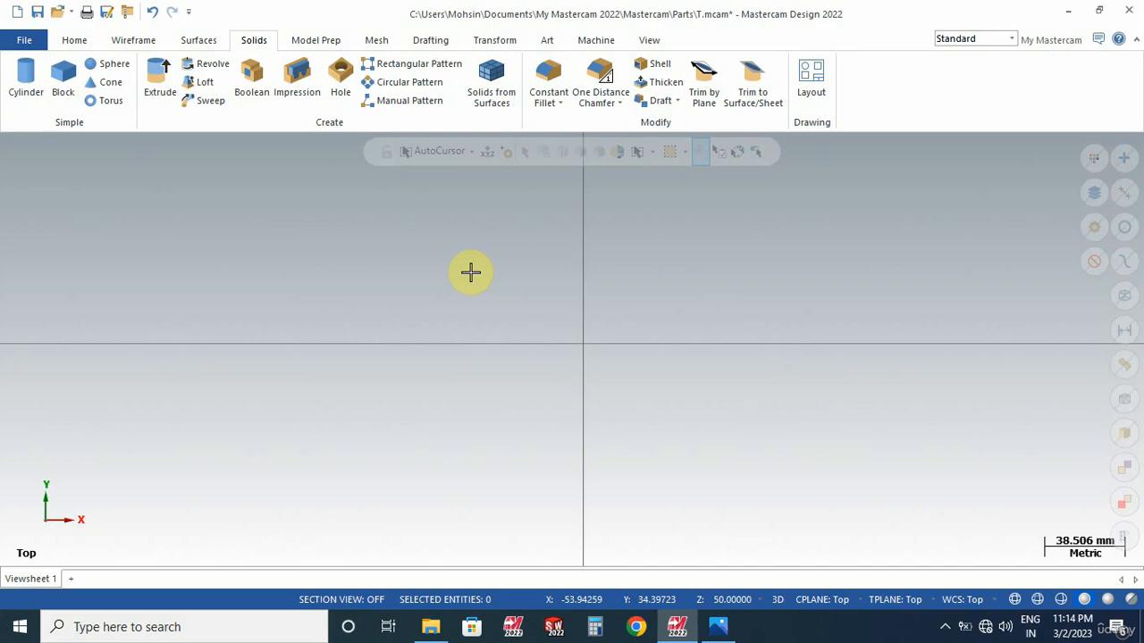
{"action": "left_click", "coordinate": [23, 72]}
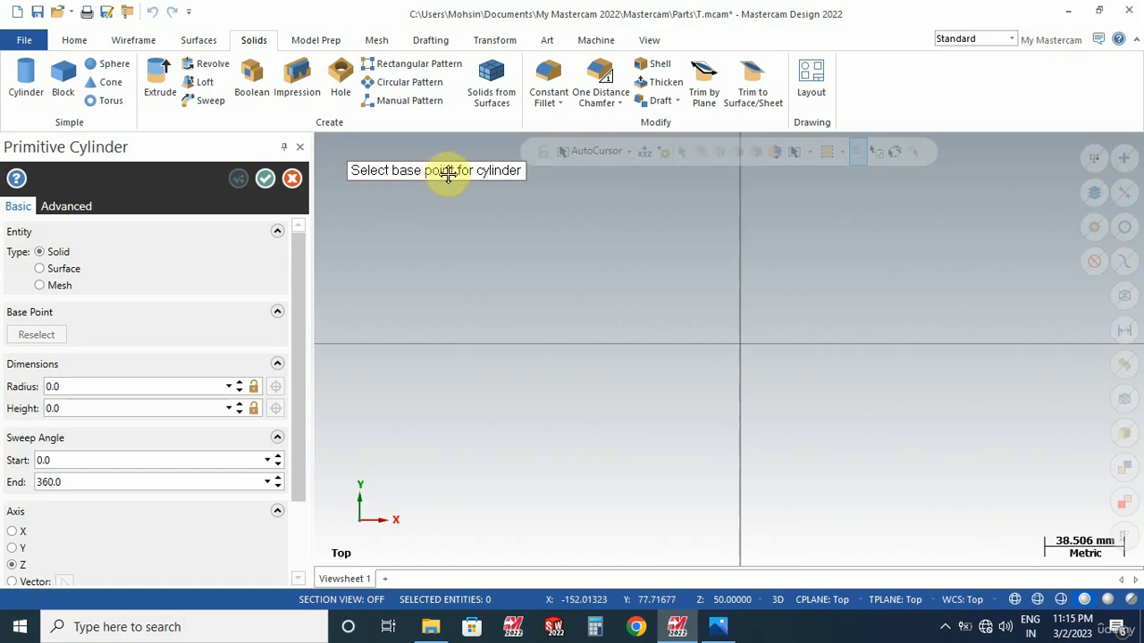
{"action": "left_click", "coordinate": [755, 350]}
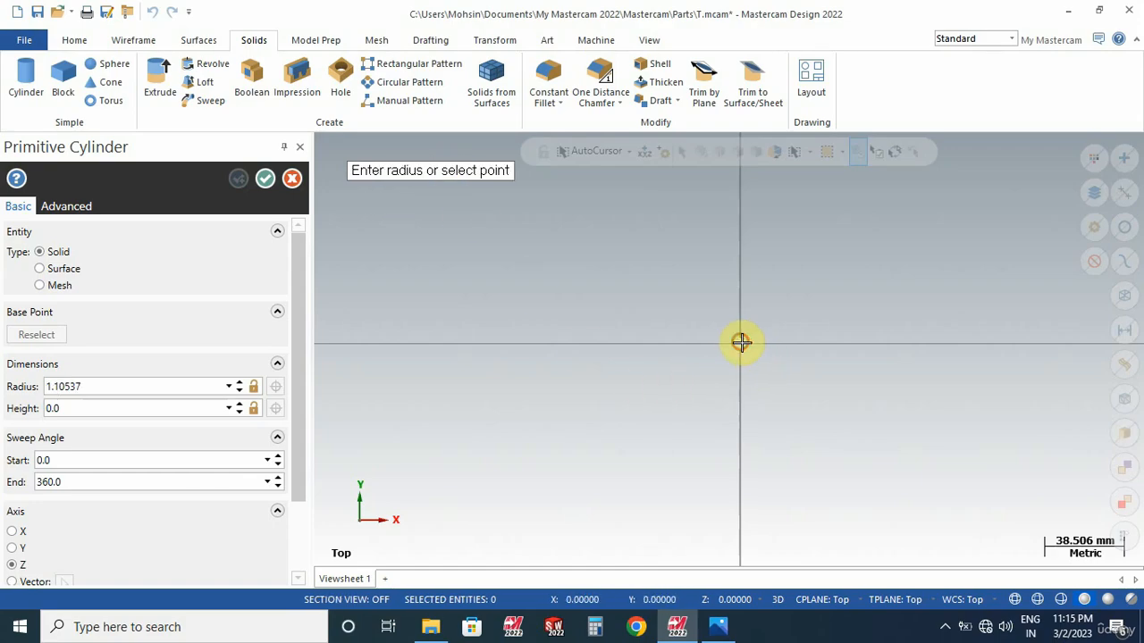
{"action": "left_click", "coordinate": [802, 394]}
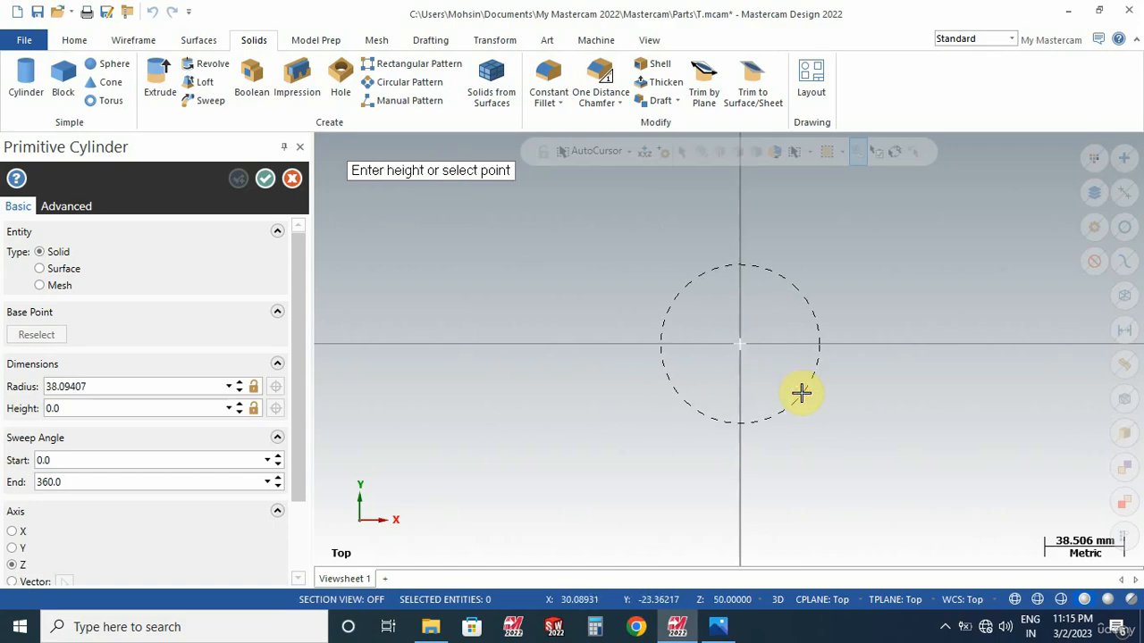
{"action": "left_click", "coordinate": [108, 385]}
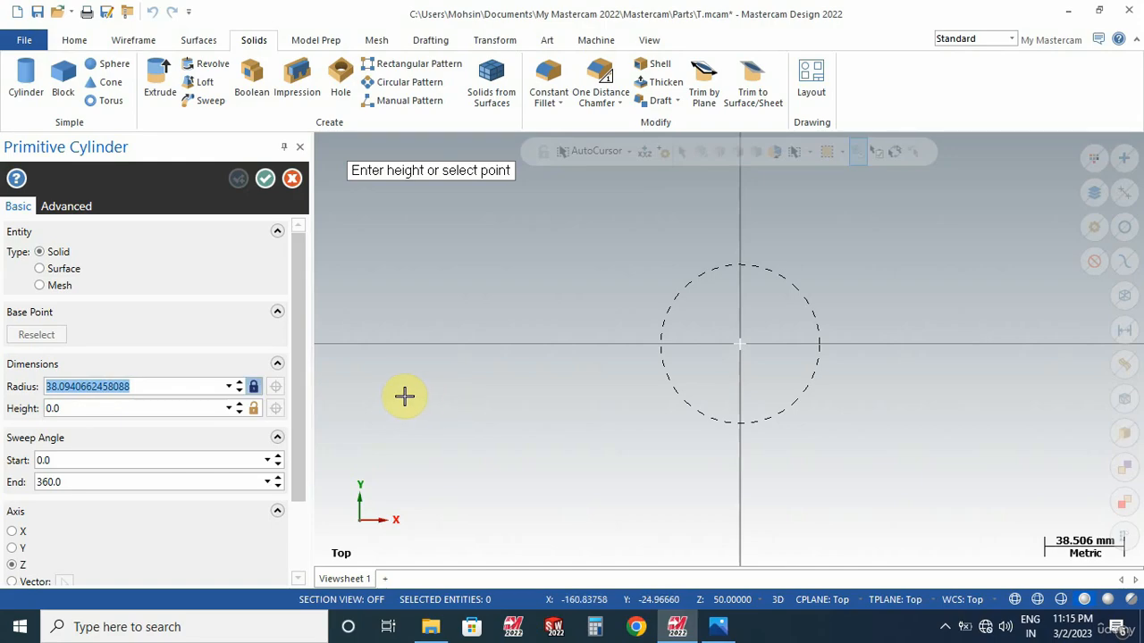
{"action": "type", "text": "25.0"}
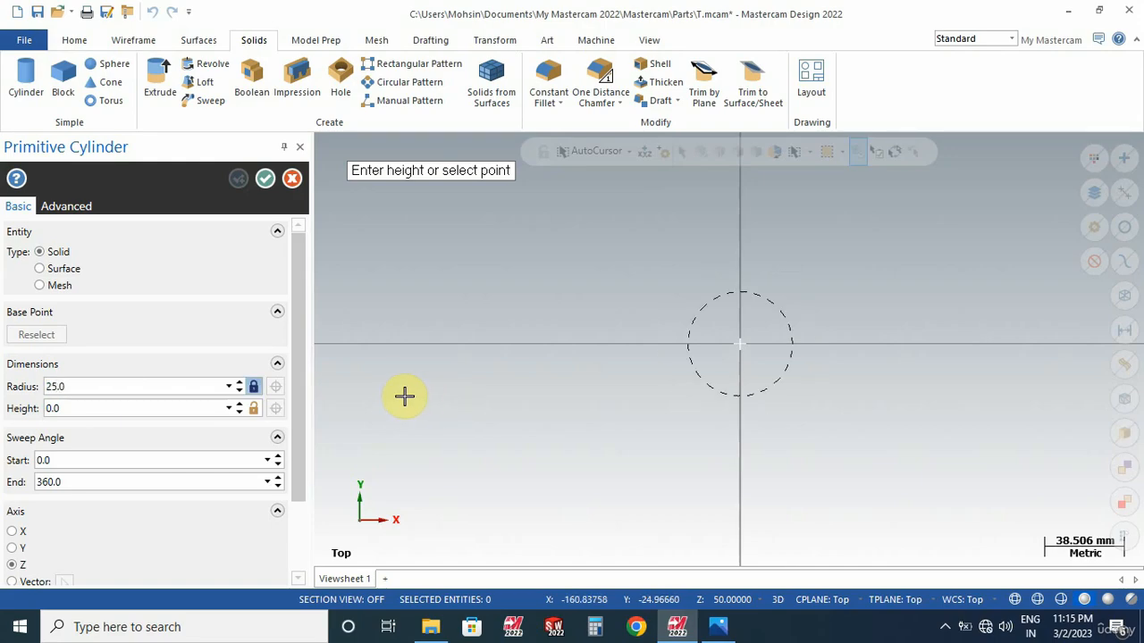
Give the cylinder a height of 75 mm along the Z axis and create the solid.
{"action": "right_click", "coordinate": [677, 327]}
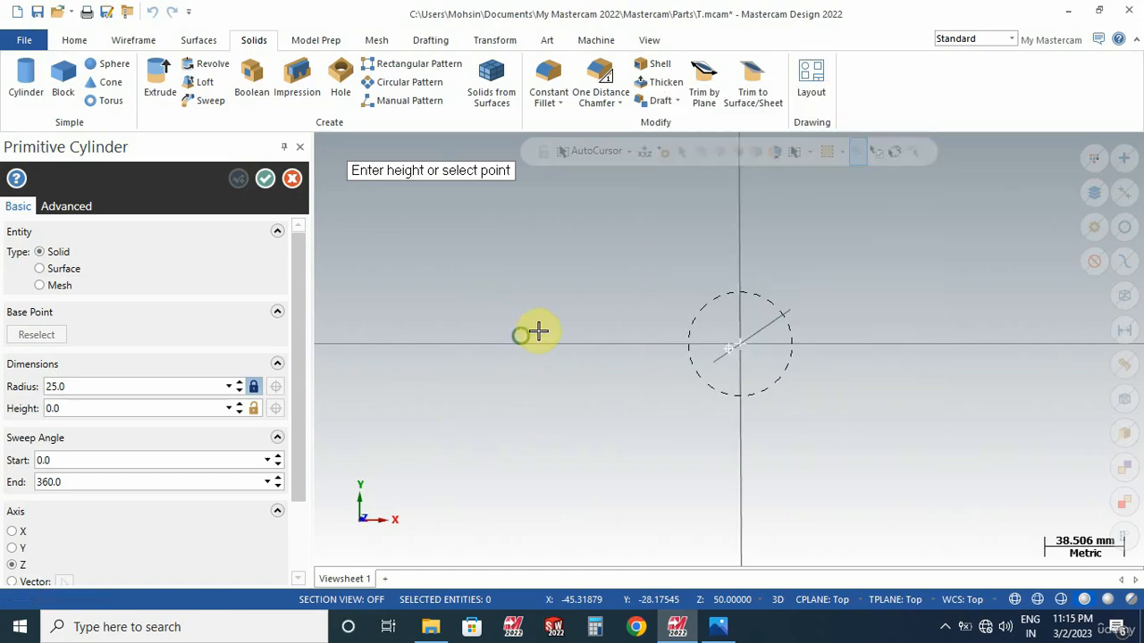
{"action": "middle_click_drag", "start_coordinate": [537, 332], "coordinate": [584, 258]}
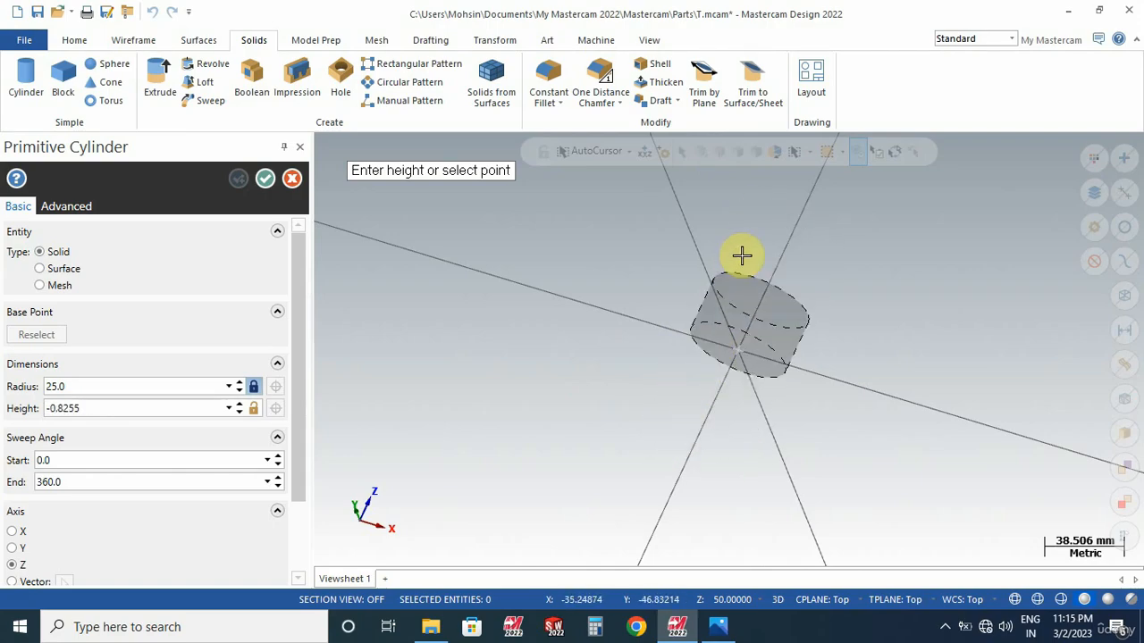
{"action": "left_click", "coordinate": [755, 211]}
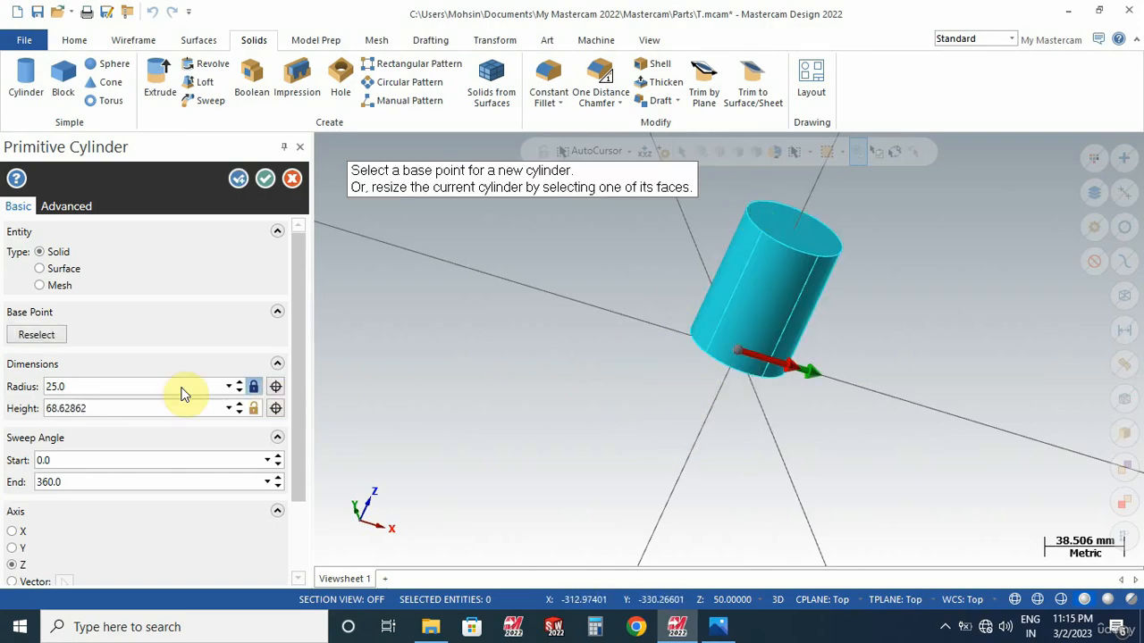
{"action": "double_click", "coordinate": [89, 409]}
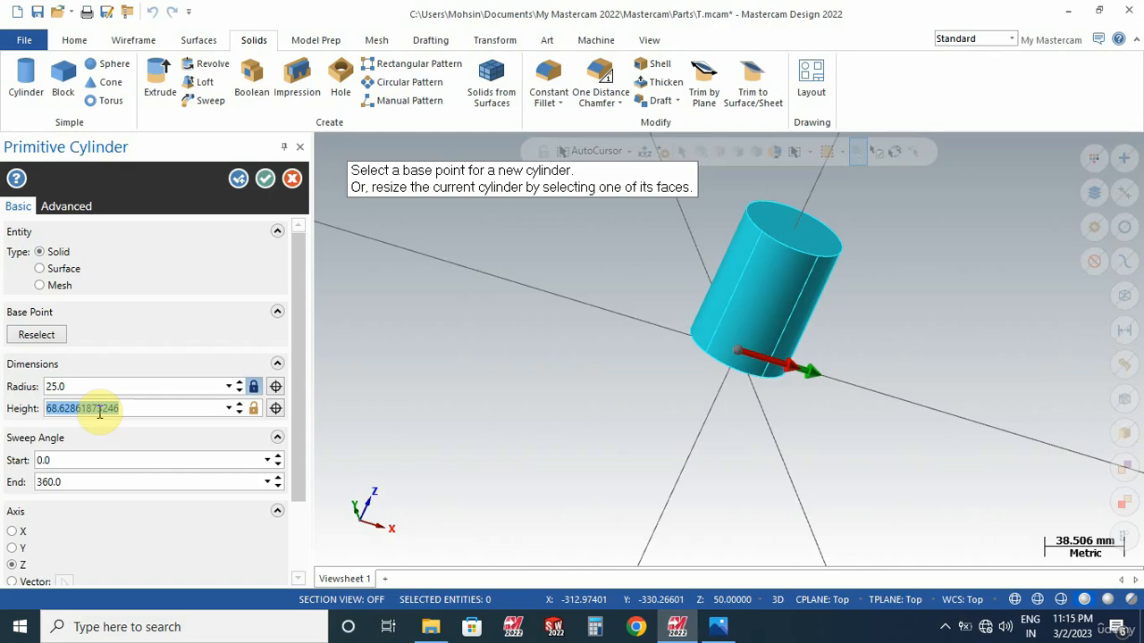
{"action": "type", "text": "75"}
{"action": "key", "text": "Return"}
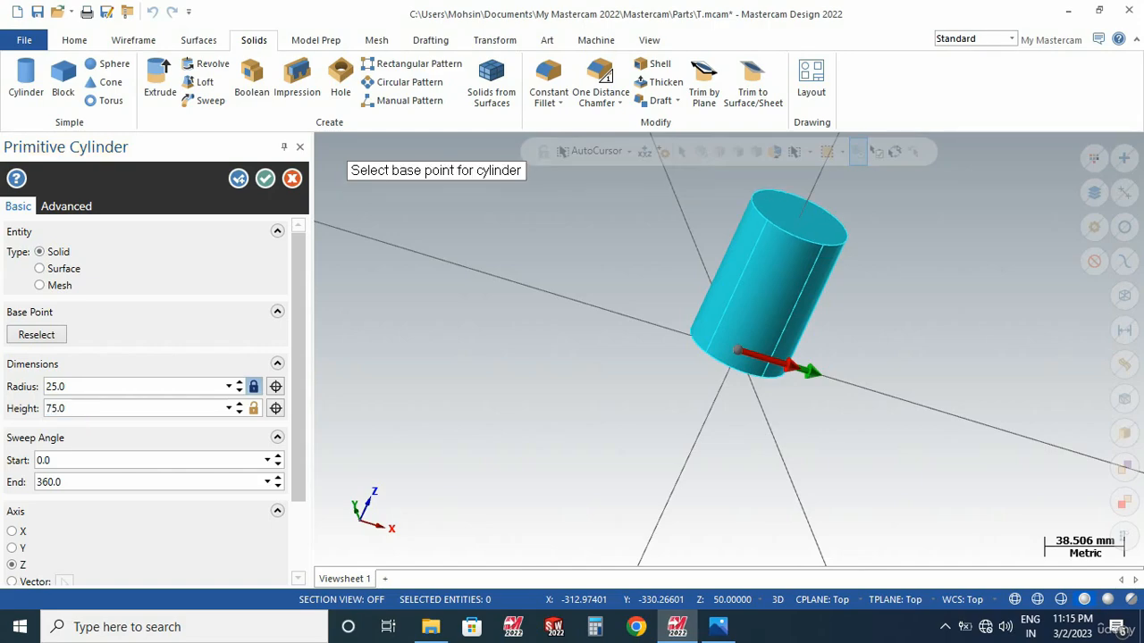
{"action": "left_click", "coordinate": [264, 178]}
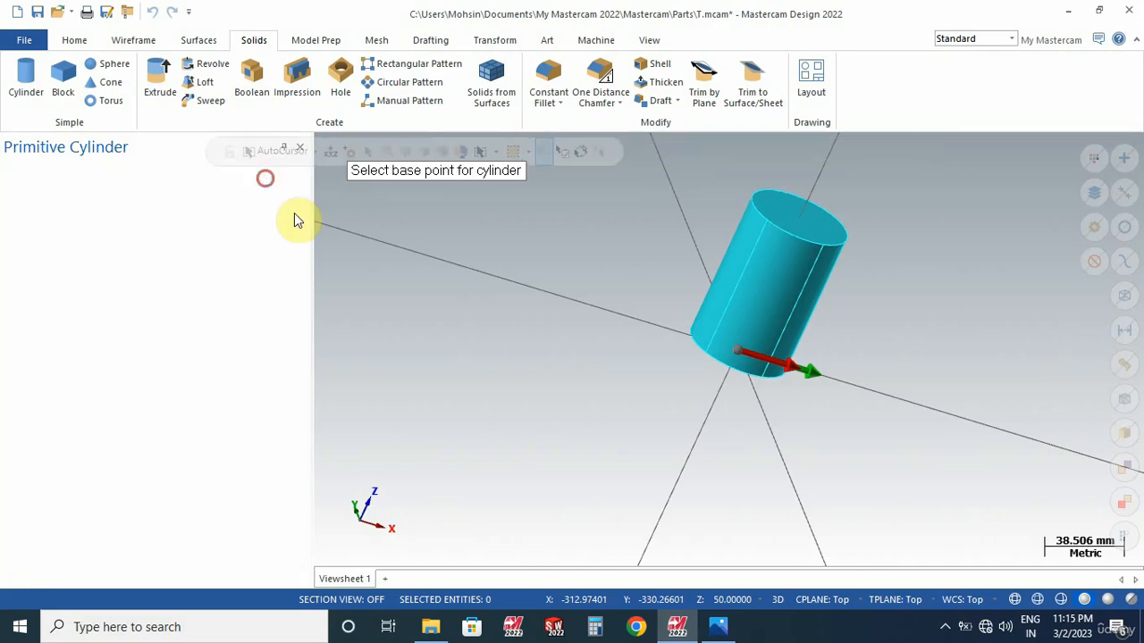
{"action": "middle_click_drag", "start_coordinate": [649, 416], "coordinate": [593, 327]}
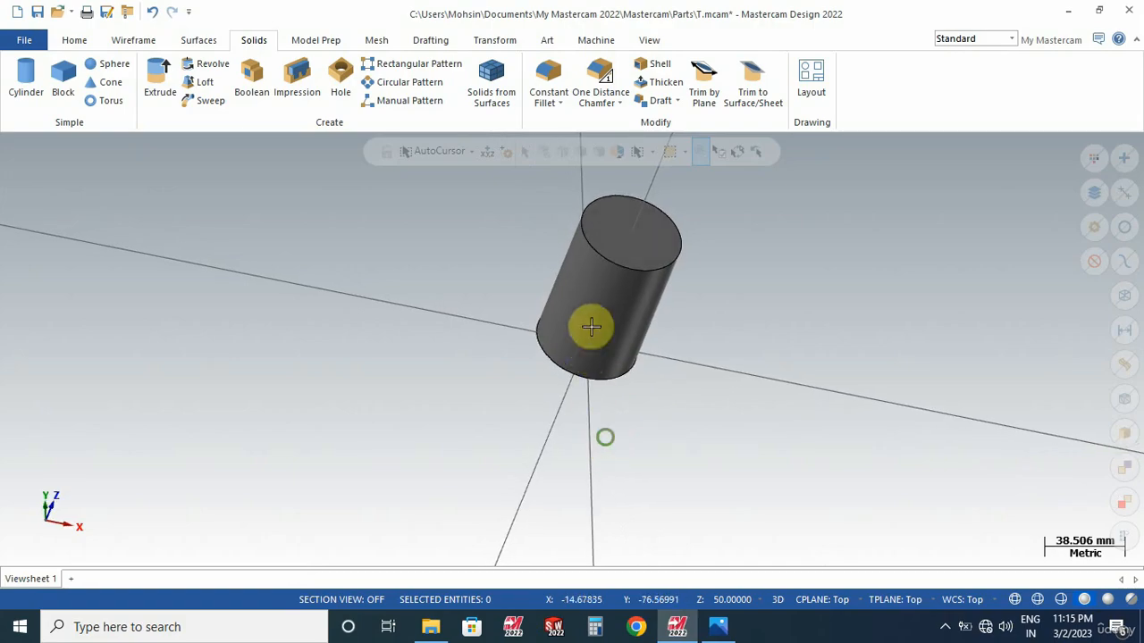
{"action": "left_click", "coordinate": [592, 327]}
{"action": "left_click", "coordinate": [848, 383]}
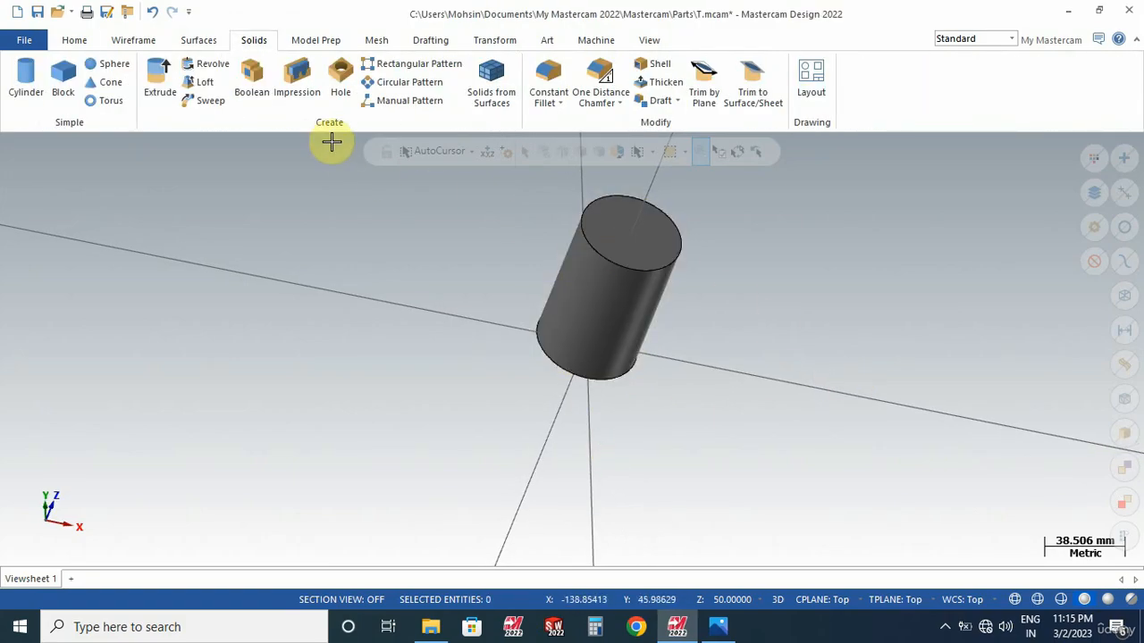
Place a solid primitive block beyond the cylinder, about 75 mm long, 78 mm wide and 46.5 mm high.
{"action": "left_click", "coordinate": [57, 82]}
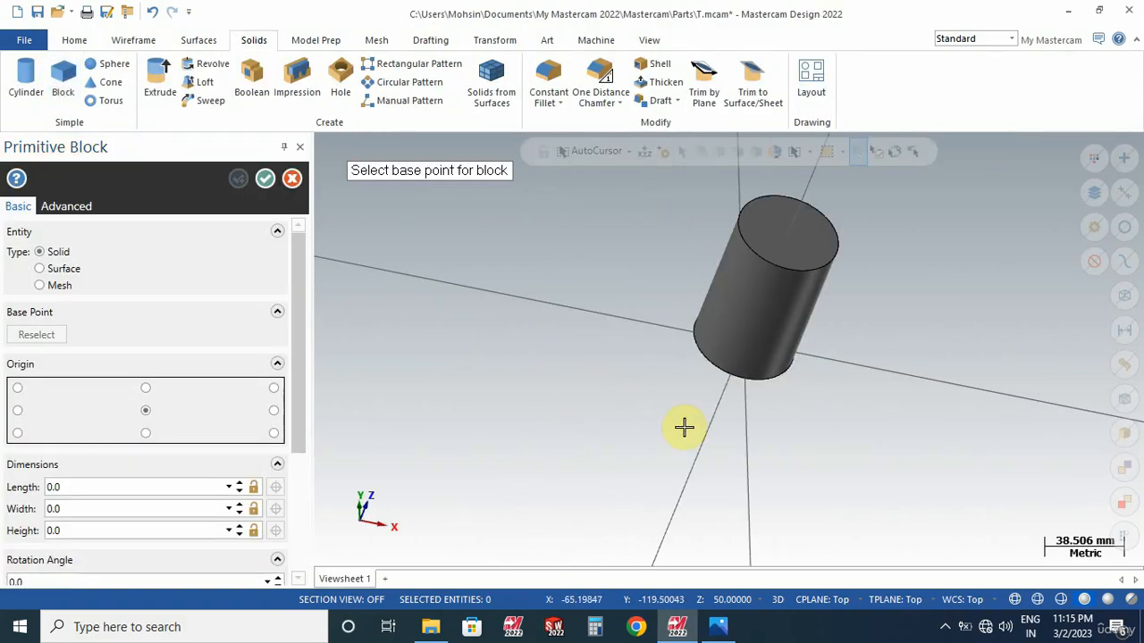
{"action": "scroll", "coordinate": [712, 428], "scroll_direction": "down", "scroll_amount": 1}
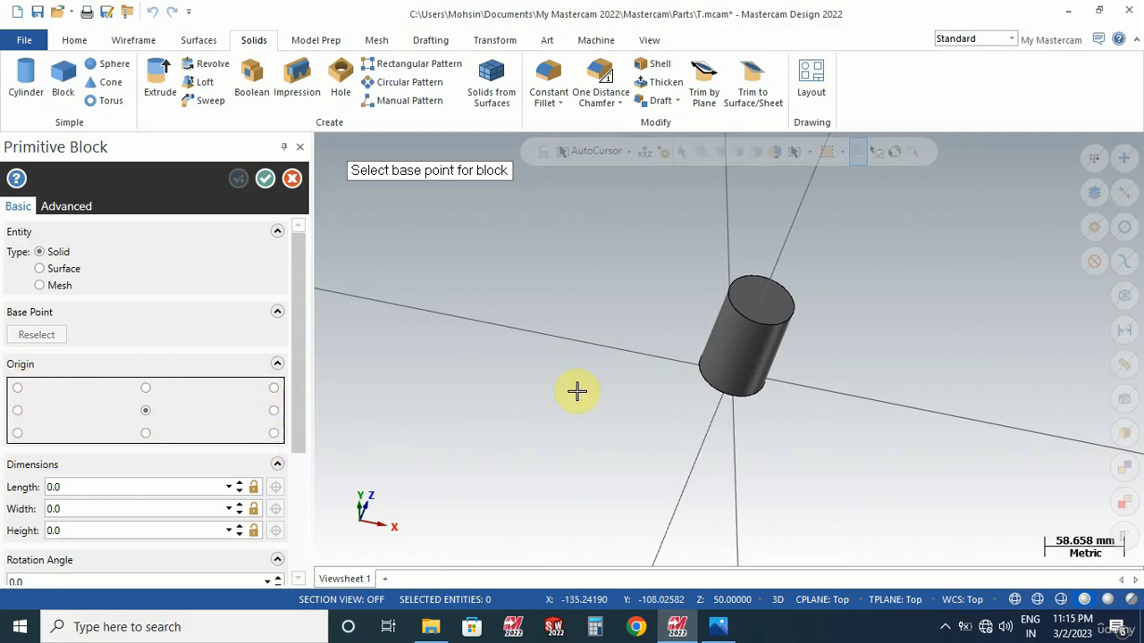
{"action": "left_click", "coordinate": [545, 246]}
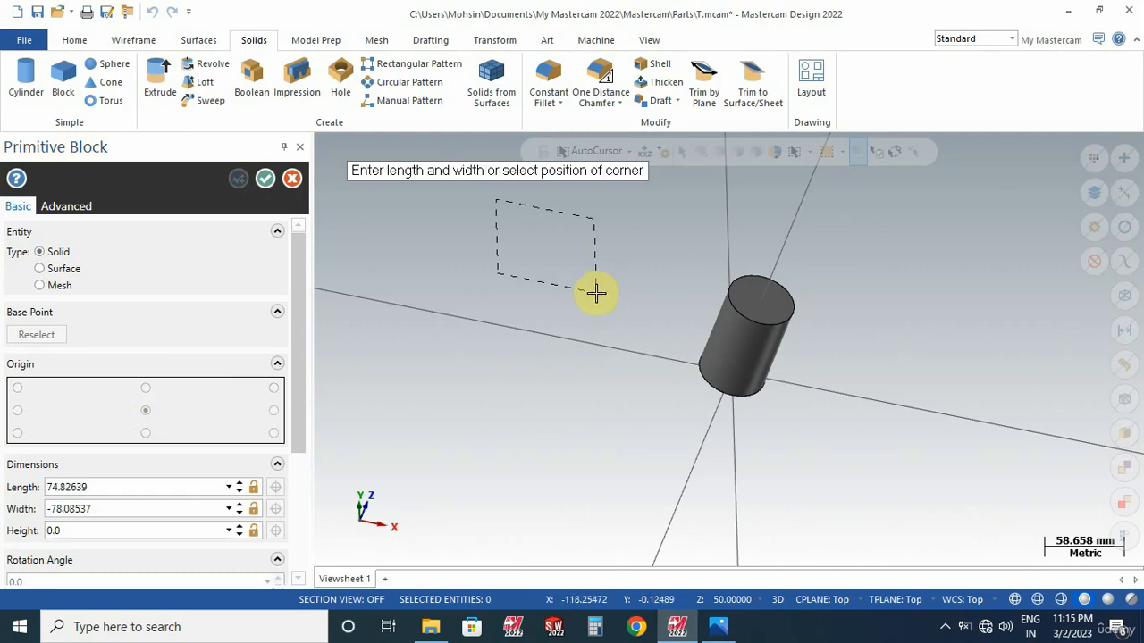
{"action": "left_click", "coordinate": [594, 291]}
{"action": "left_click", "coordinate": [584, 211]}
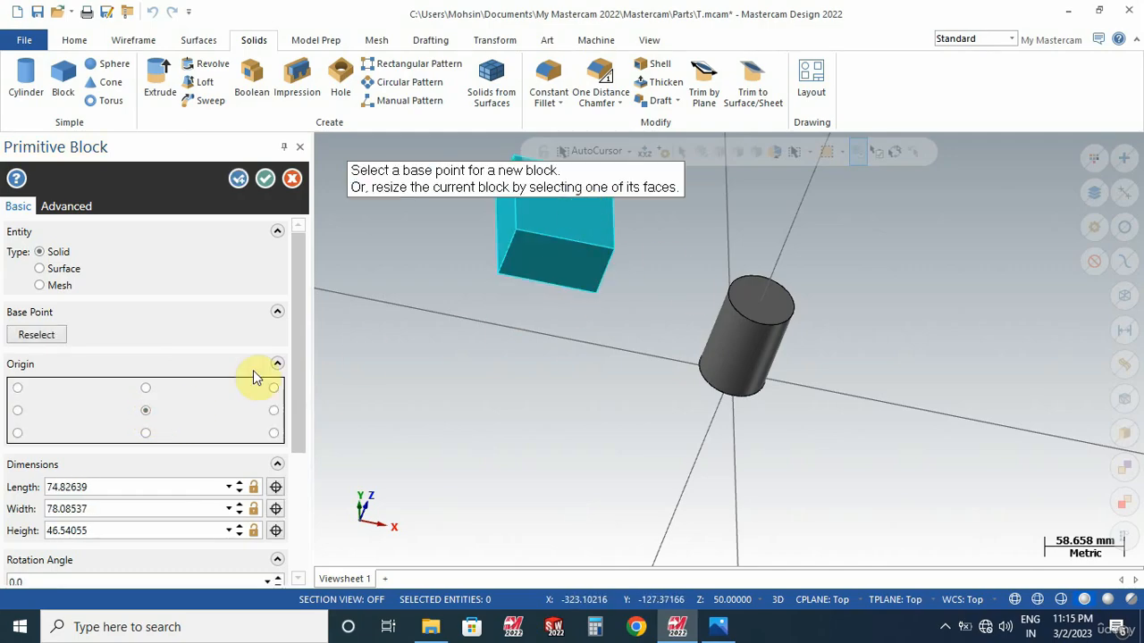
Set both the length and the width of the primitive block to 100 mm.
{"action": "double_click", "coordinate": [112, 483]}
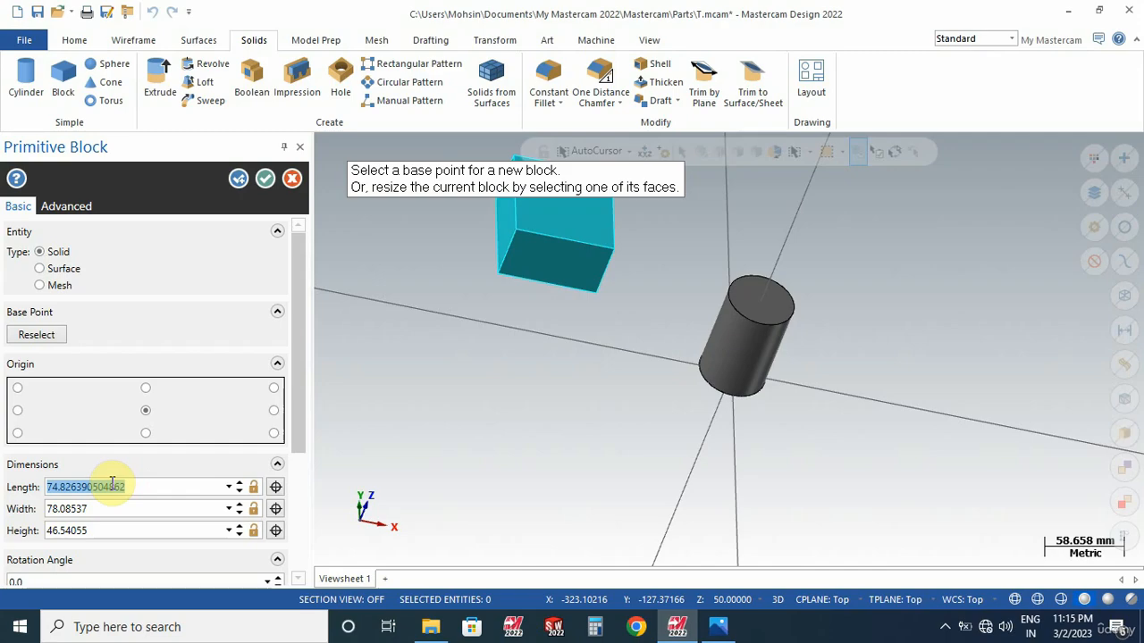
{"action": "type", "text": "1"}
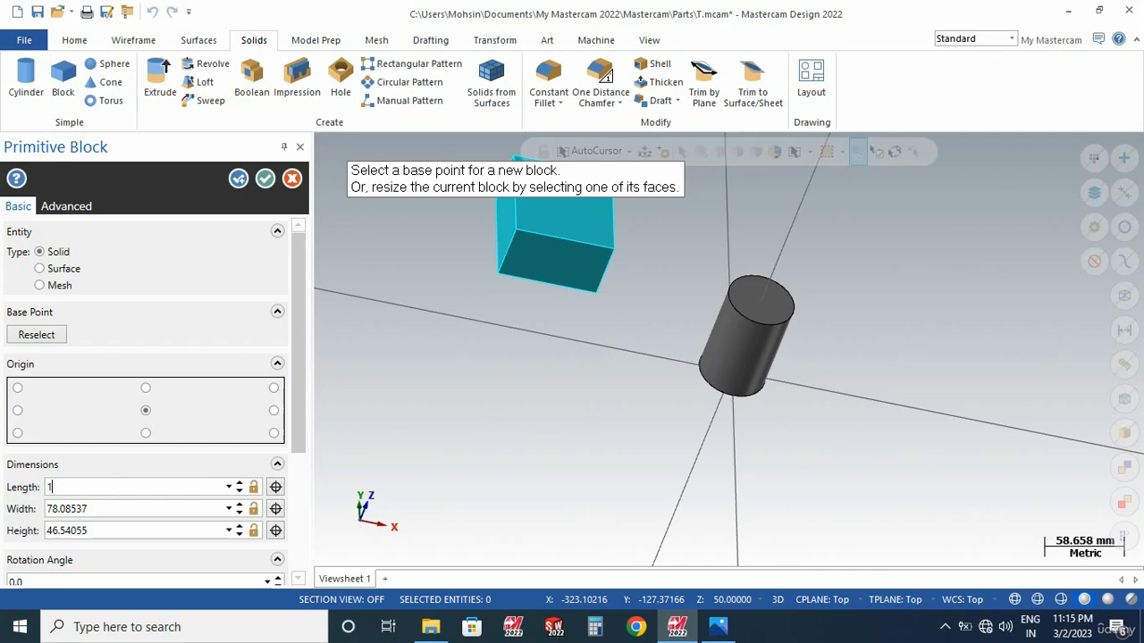
{"action": "type", "text": "00"}
{"action": "key", "text": "Return"}
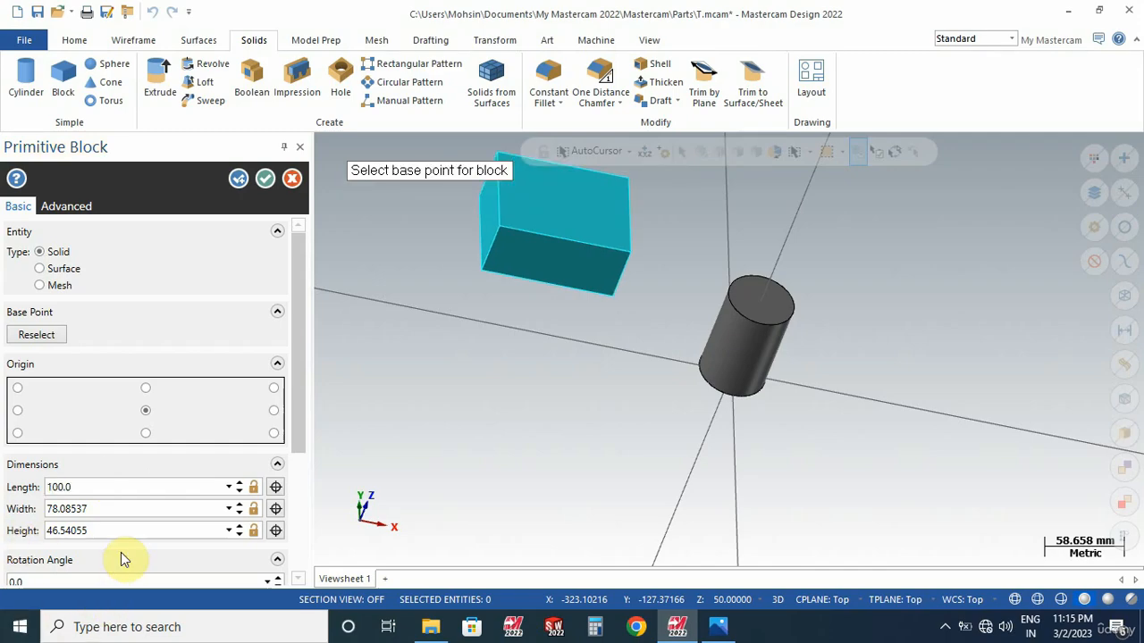
{"action": "double_click", "coordinate": [118, 510]}
{"action": "type", "text": "100"}
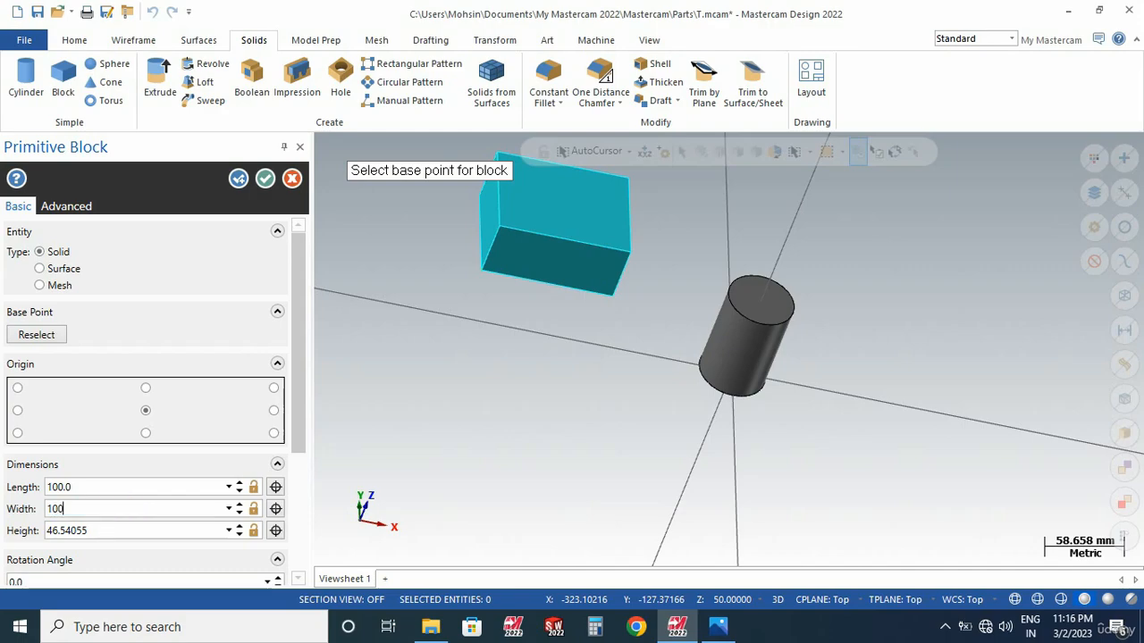
{"action": "key", "text": "Return"}
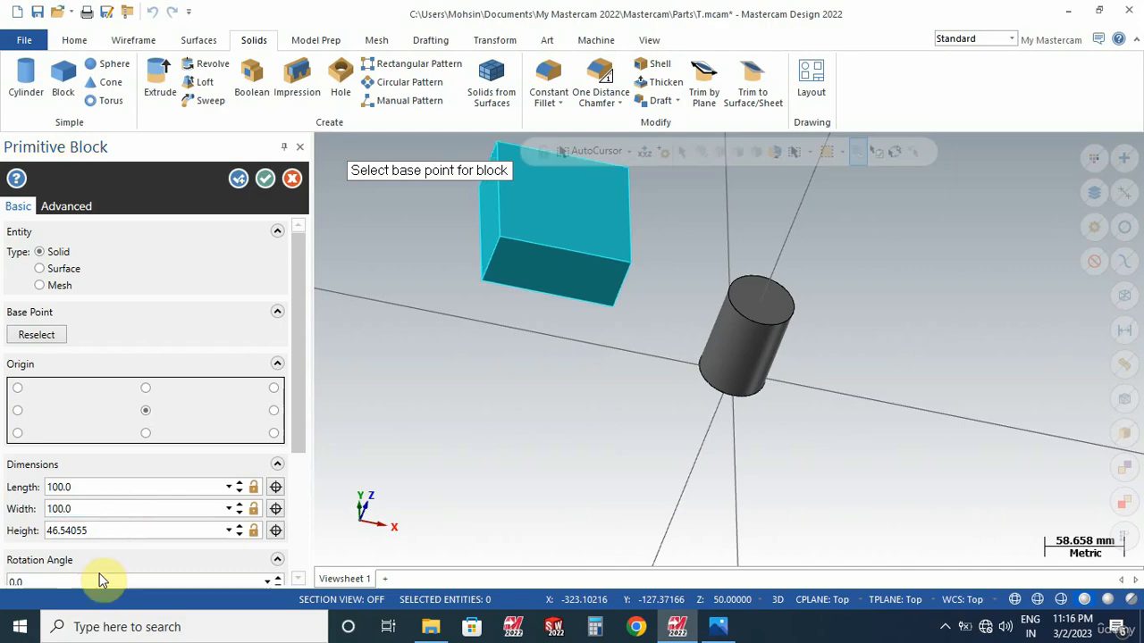
Set the block's height to 25 mm and create the solid.
{"action": "double_click", "coordinate": [106, 531]}
{"action": "type", "text": "25"}
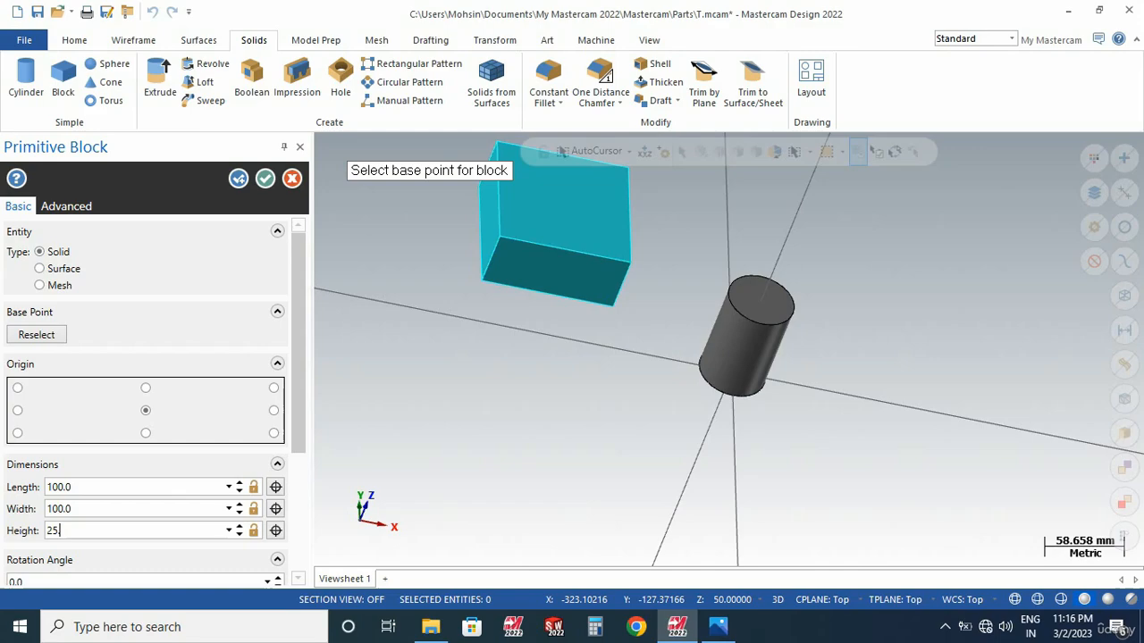
{"action": "key", "text": "Return"}
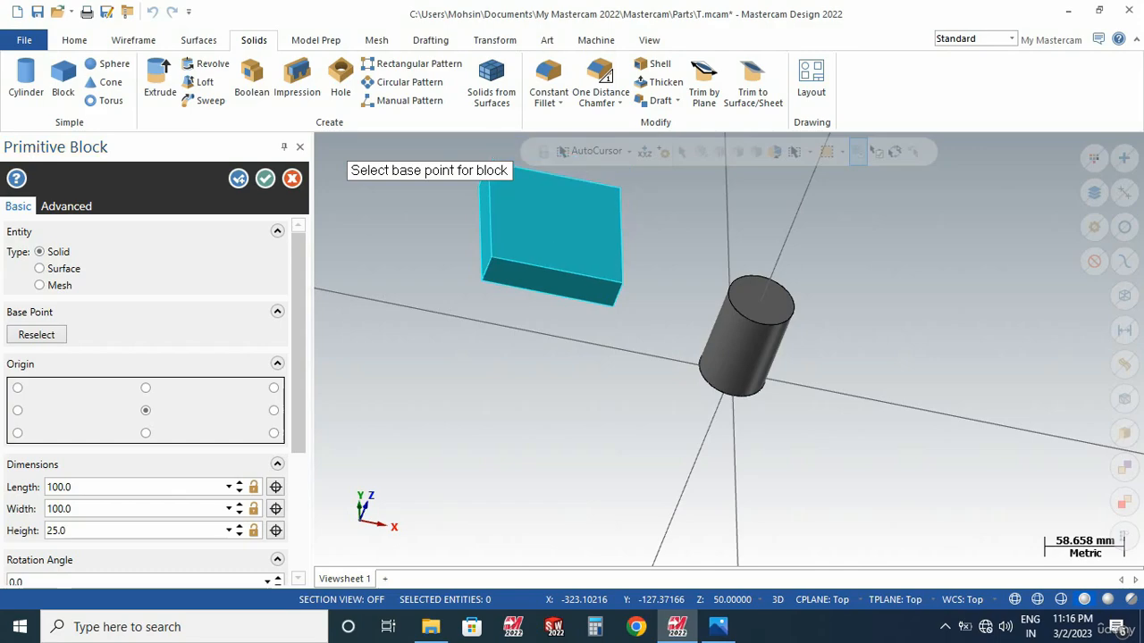
{"action": "left_click", "coordinate": [264, 178]}
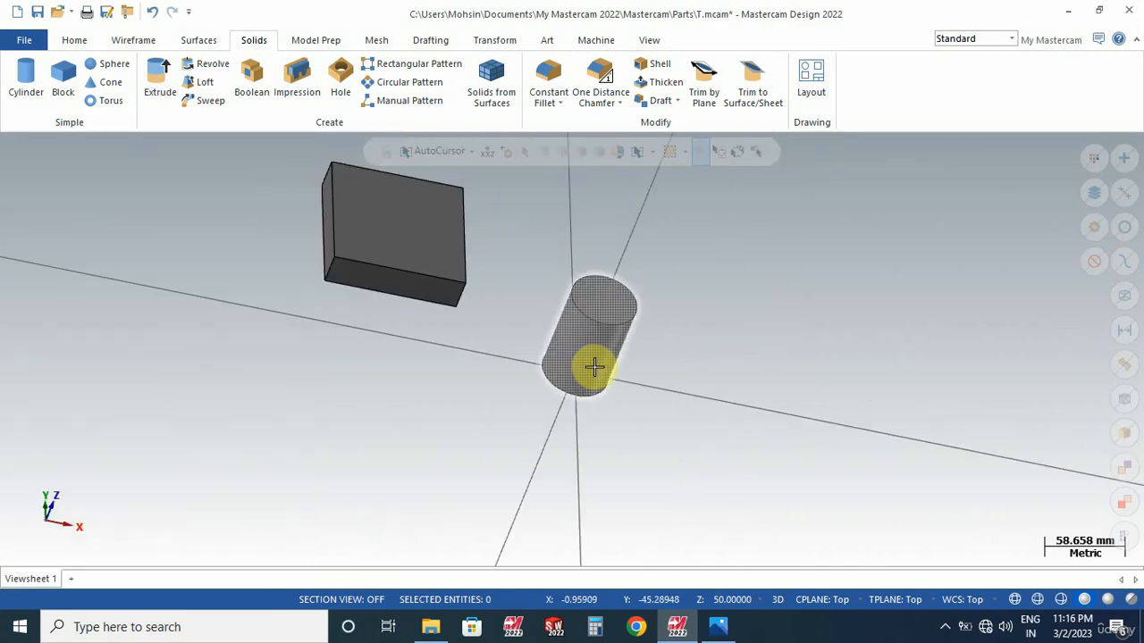
Delete the cylinder and block solids, and also remove the remaining wireframe entity.
{"action": "scroll", "coordinate": [646, 385], "scroll_direction": "down", "scroll_amount": 5}
{"action": "mouse_move", "coordinate": [686, 382]}
{"action": "middle_mouse_down"}
{"action": "mouse_move", "coordinate": [639, 409]}
{"action": "mouse_move", "coordinate": [633, 301]}
{"action": "middle_mouse_up"}
{"action": "left_click", "coordinate": [602, 340]}
{"action": "left_click", "coordinate": [528, 327]}
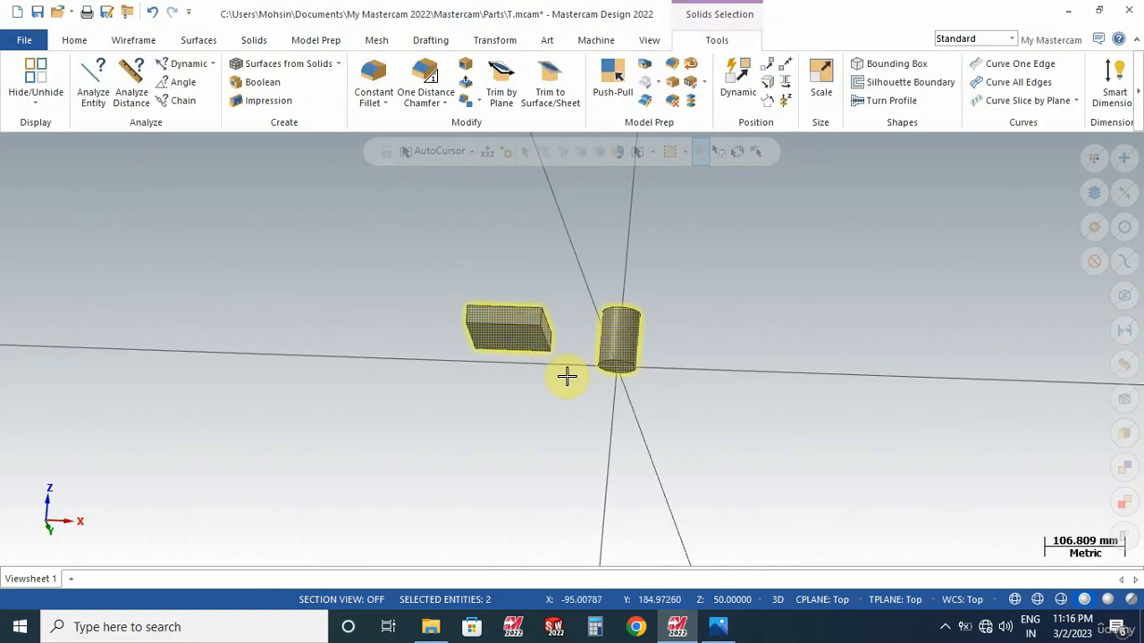
{"action": "key", "text": "Delete"}
{"action": "left_click", "coordinate": [502, 335]}
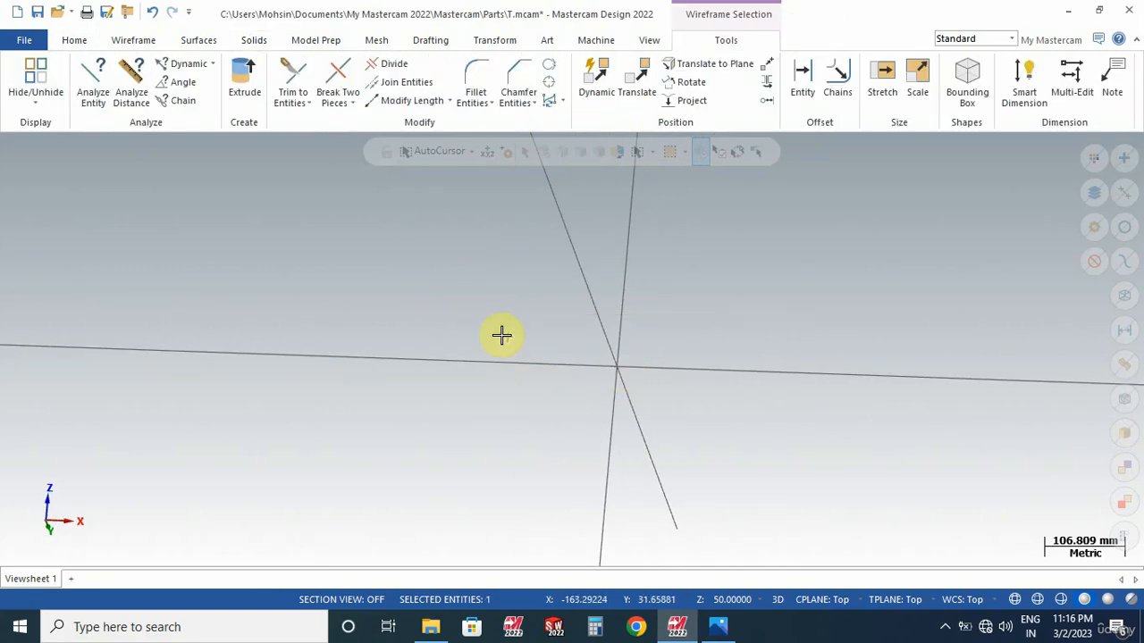
{"action": "key", "text": "Delete"}
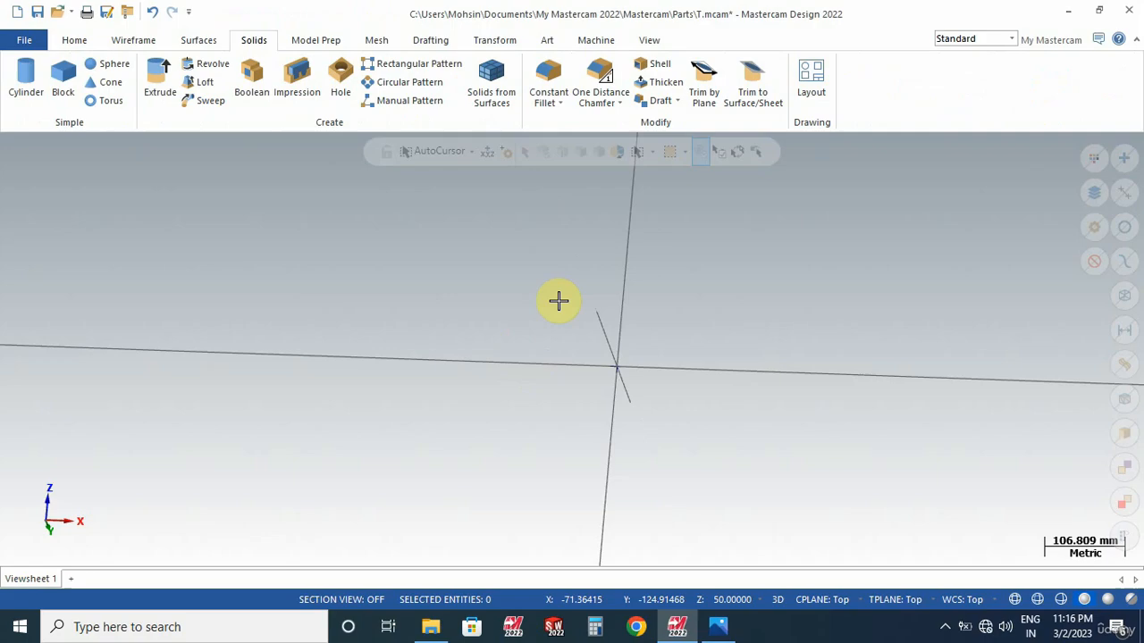
Set the graphics view to Top (WCS) and bring up the reference drawing 3rd Example.JPG for the part dimensions.
{"action": "right_click", "coordinate": [500, 269]}
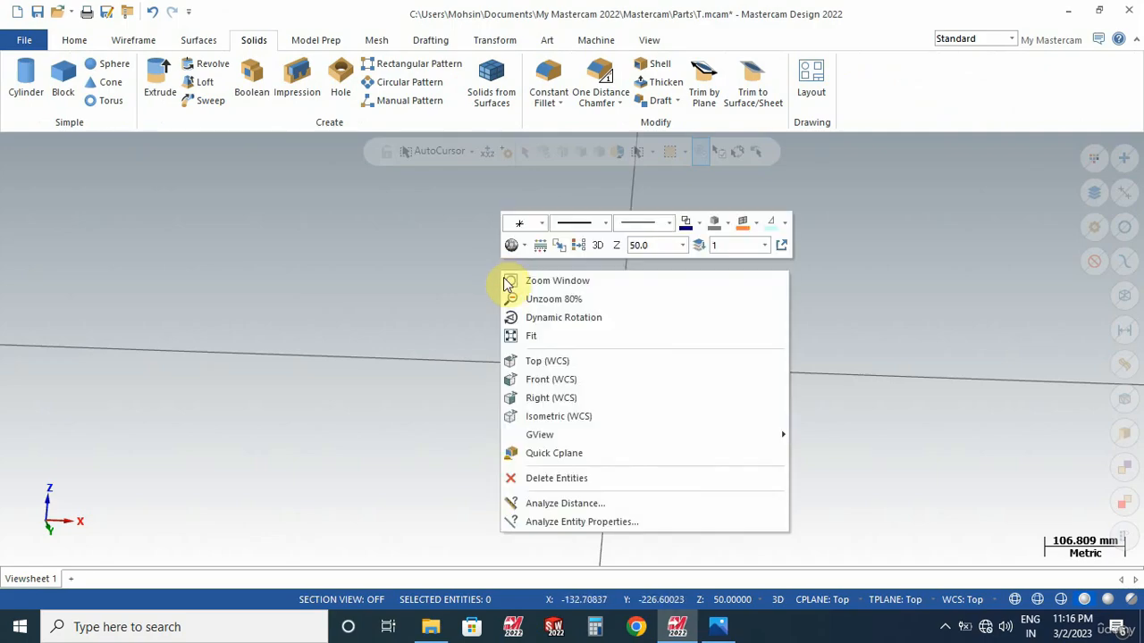
{"action": "left_click", "coordinate": [547, 360]}
{"action": "left_click", "coordinate": [146, 40]}
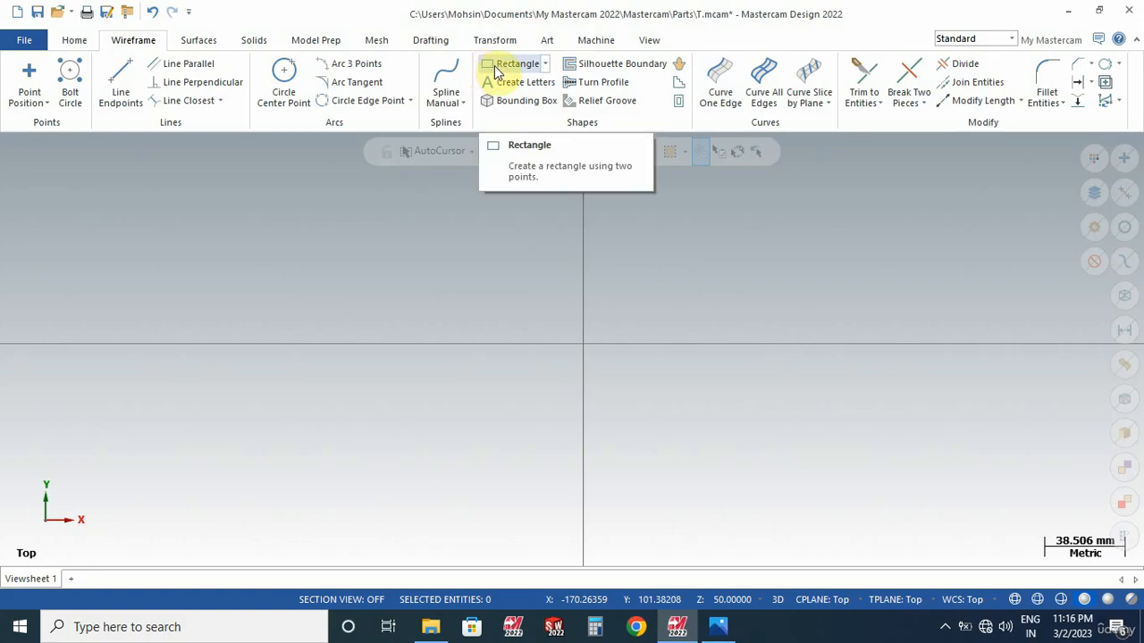
{"action": "left_click", "coordinate": [721, 626]}
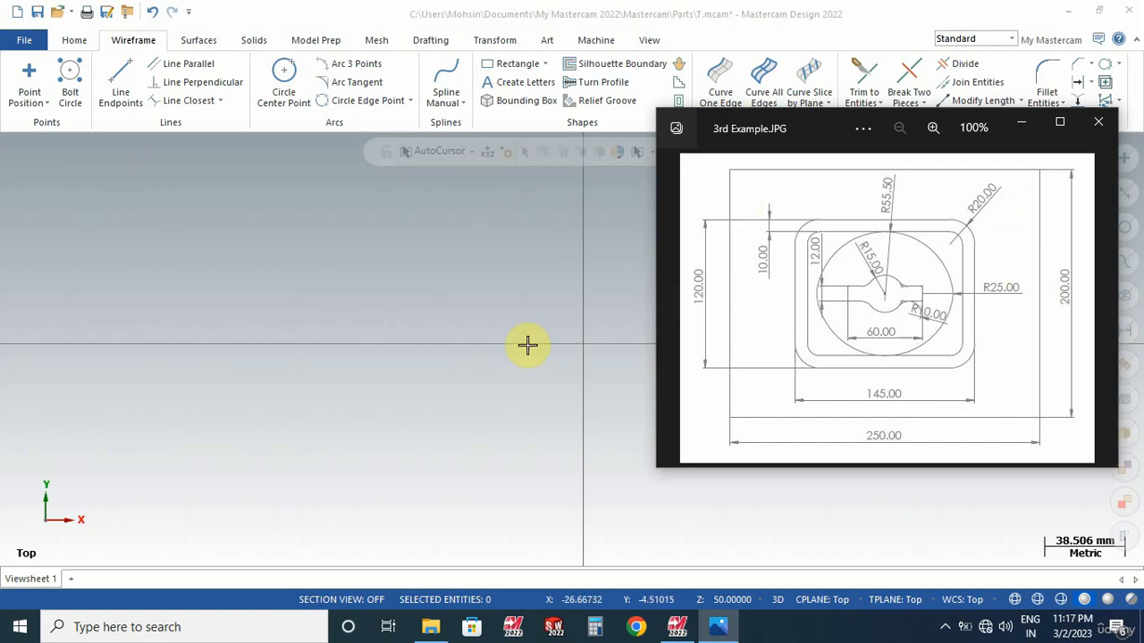
Sketch a wireframe rectangle anchored to its center at the origin, about 187 mm wide and 110 mm high.
{"action": "left_click", "coordinate": [514, 72]}
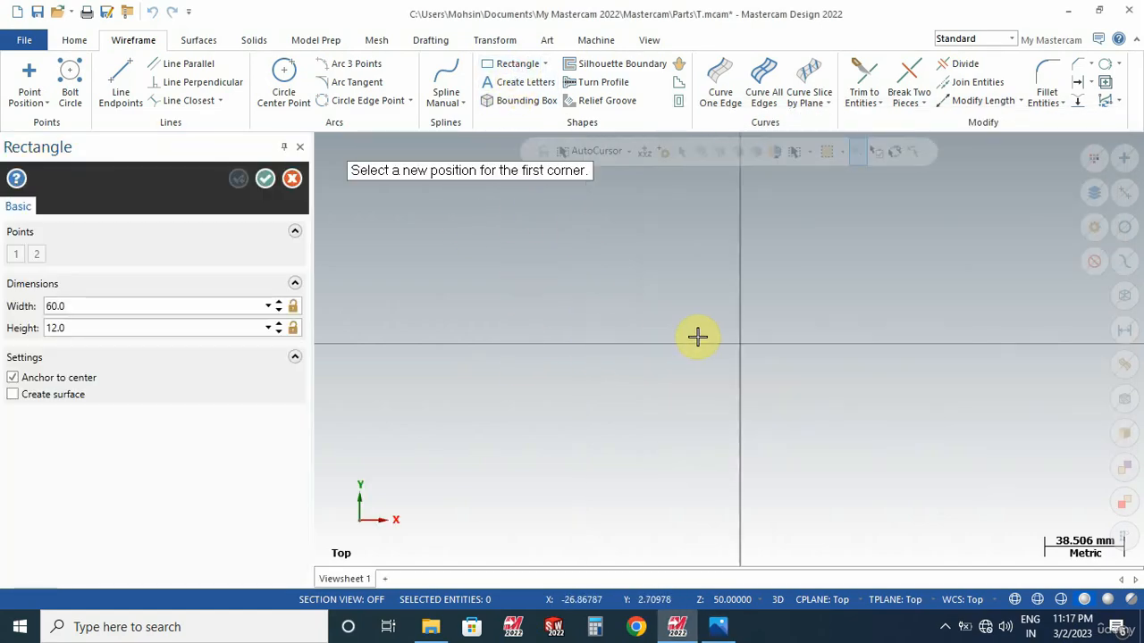
{"action": "left_click", "coordinate": [751, 353]}
{"action": "left_click", "coordinate": [933, 457]}
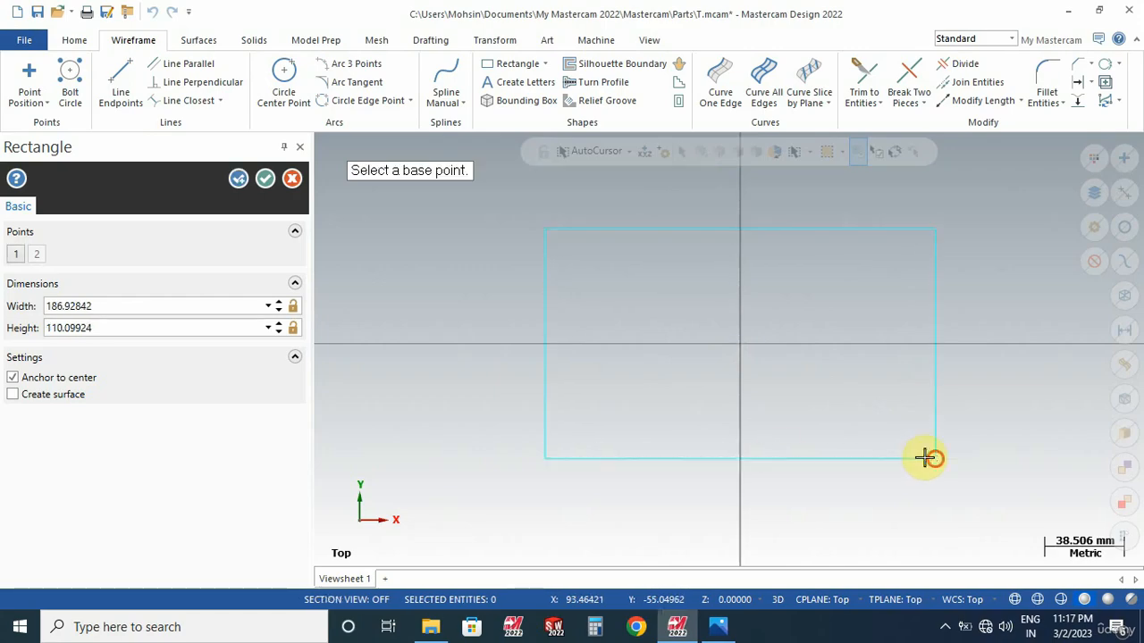
Set the rectangle's width to 250 mm and its height to 200 mm, and create it.
{"action": "double_click", "coordinate": [104, 312]}
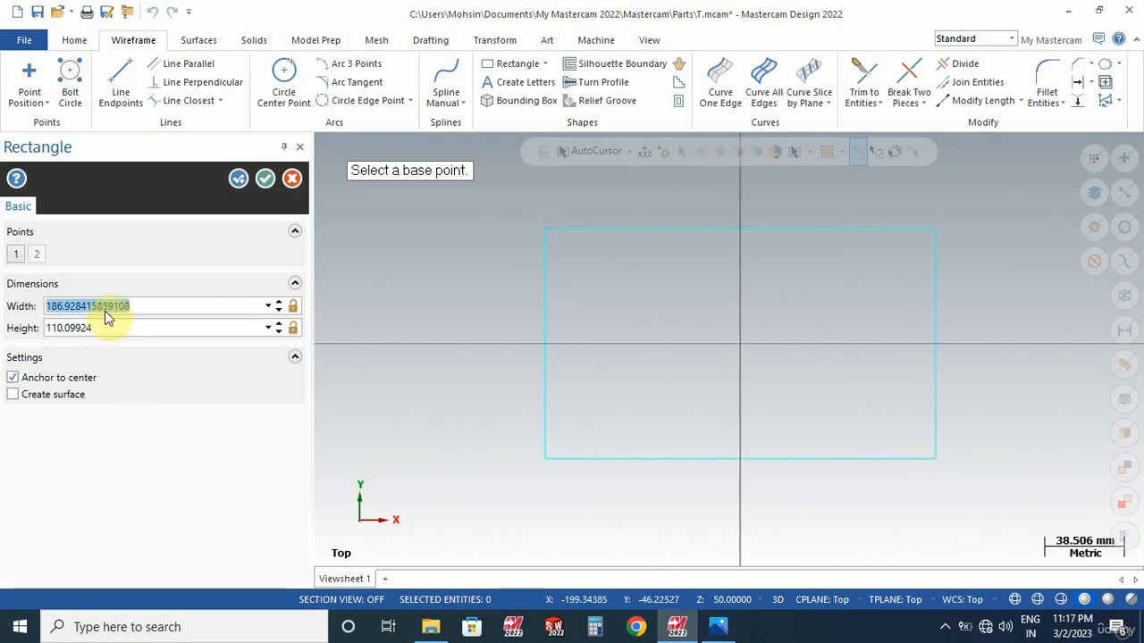
{"action": "type", "text": "250"}
{"action": "key", "text": "Return"}
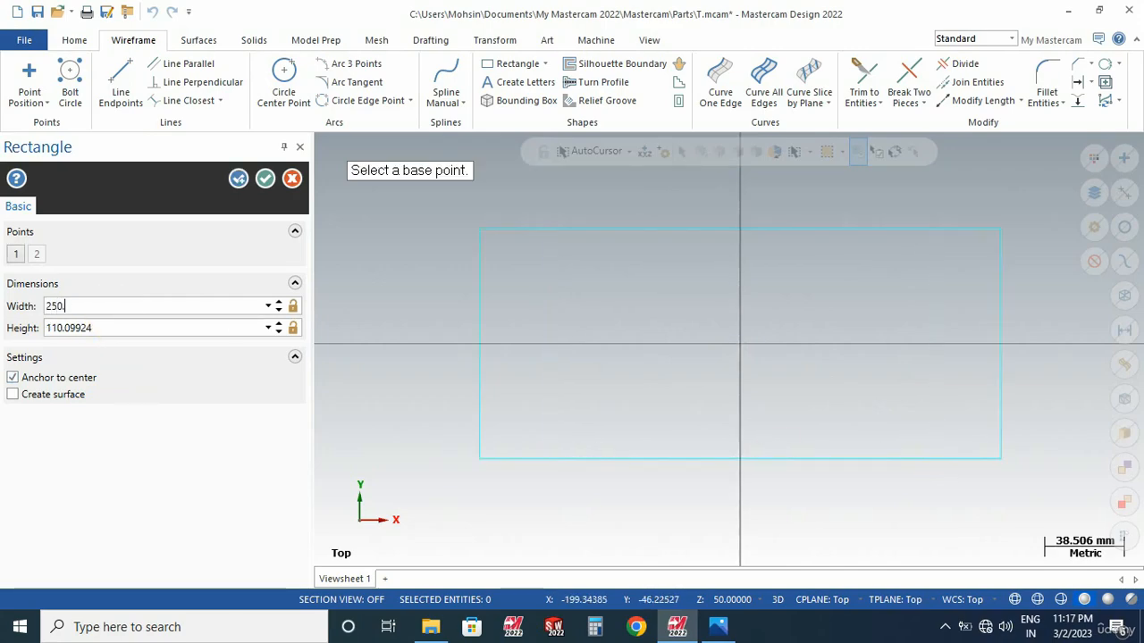
{"action": "left_click", "coordinate": [86, 328]}
{"action": "double_click", "coordinate": [87, 329]}
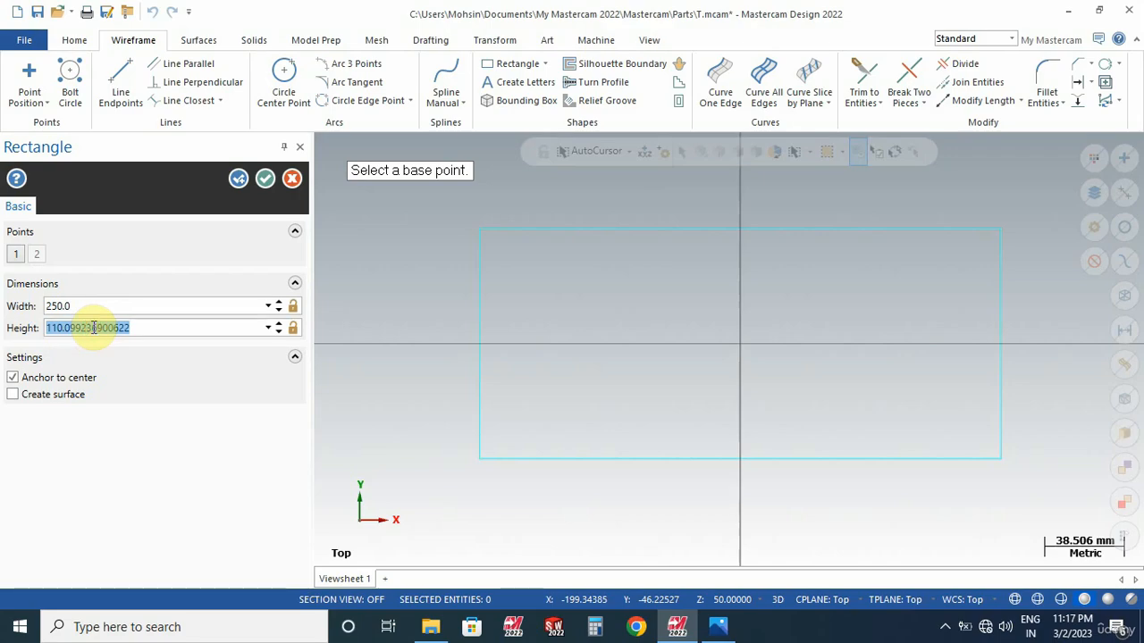
{"action": "type", "text": "200"}
{"action": "key", "text": "Return"}
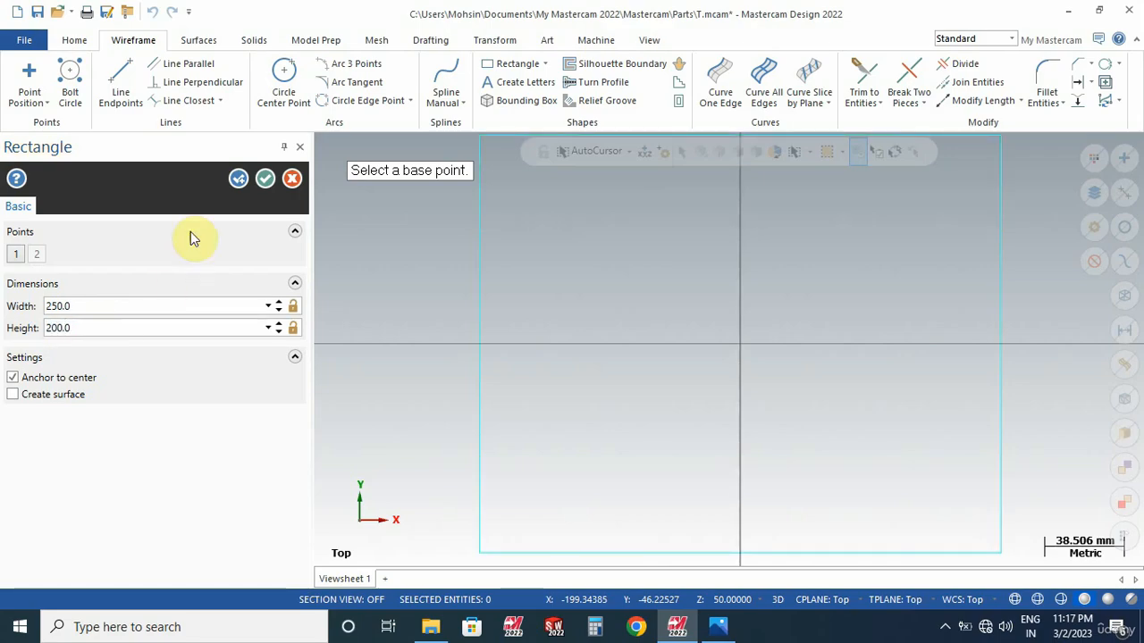
{"action": "left_click", "coordinate": [266, 178]}
Start a solid Extrude of the rectangle's closed chain as a new body with a distance of 50 mm.
{"action": "scroll", "coordinate": [656, 288], "scroll_direction": "down", "scroll_amount": 3}
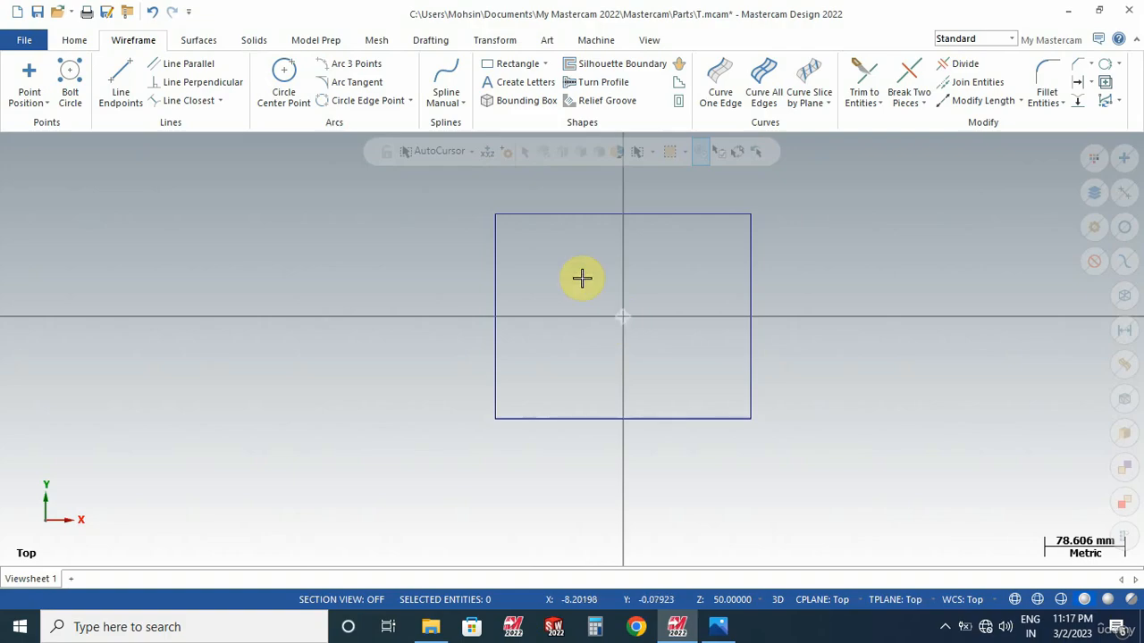
{"action": "left_click", "coordinate": [257, 40]}
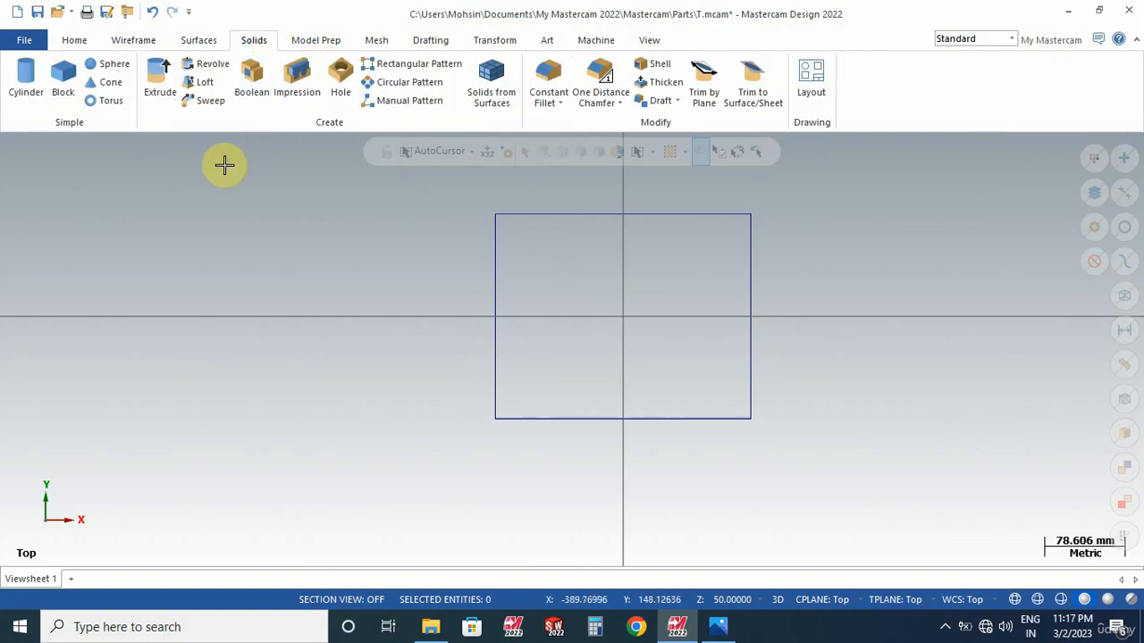
{"action": "left_click", "coordinate": [159, 94]}
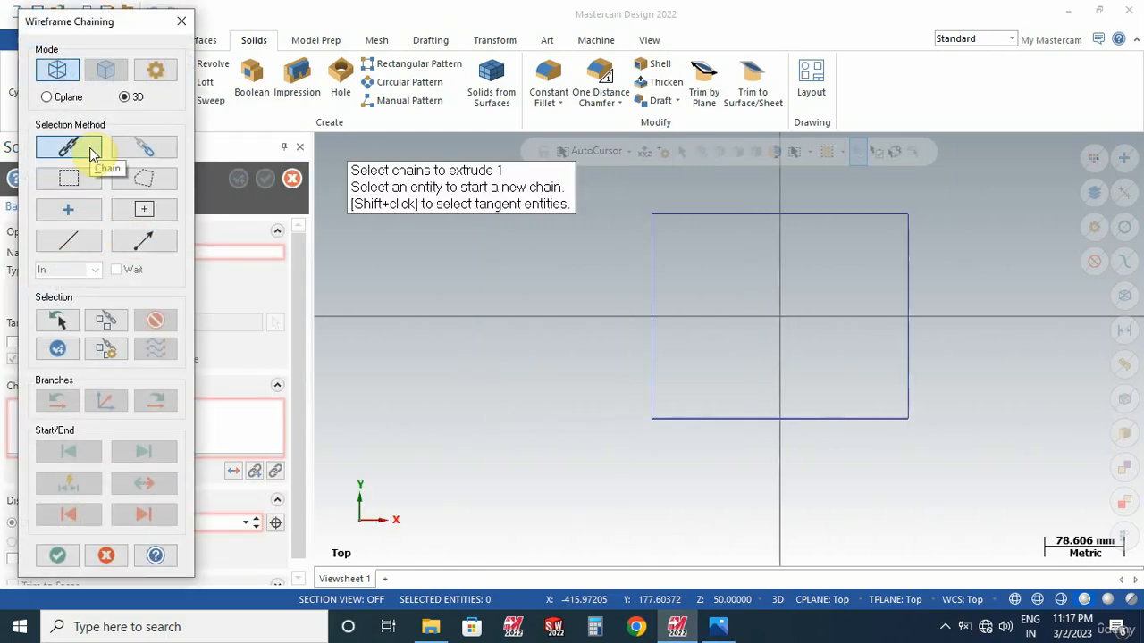
{"action": "left_click", "coordinate": [874, 422]}
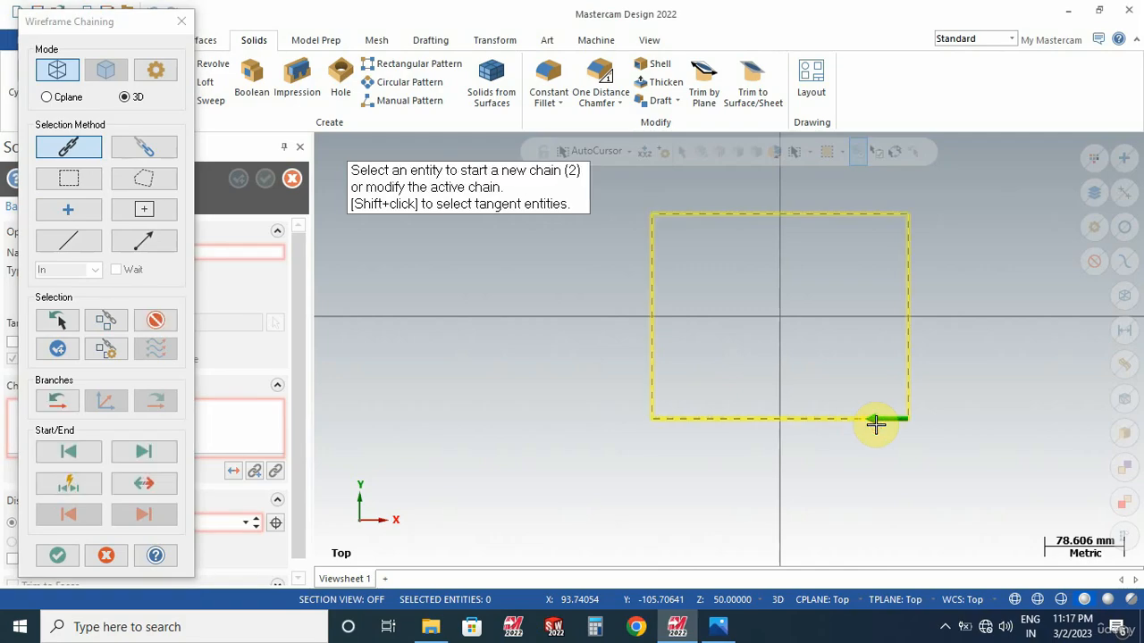
{"action": "left_click", "coordinate": [58, 556]}
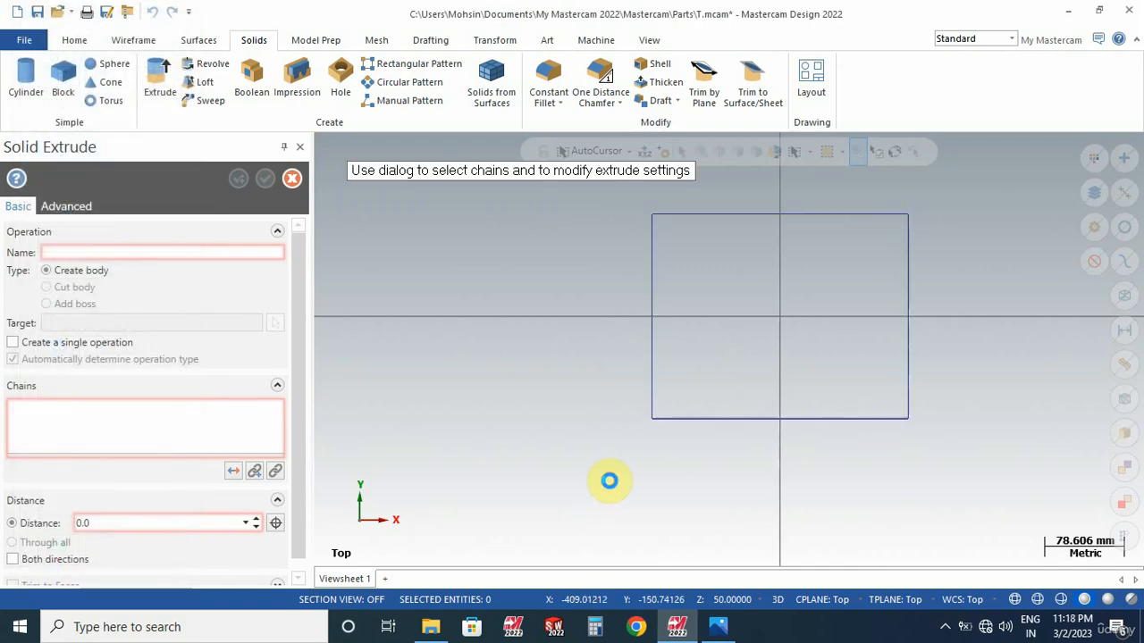
{"action": "middle_click_drag", "start_coordinate": [577, 447], "coordinate": [587, 345]}
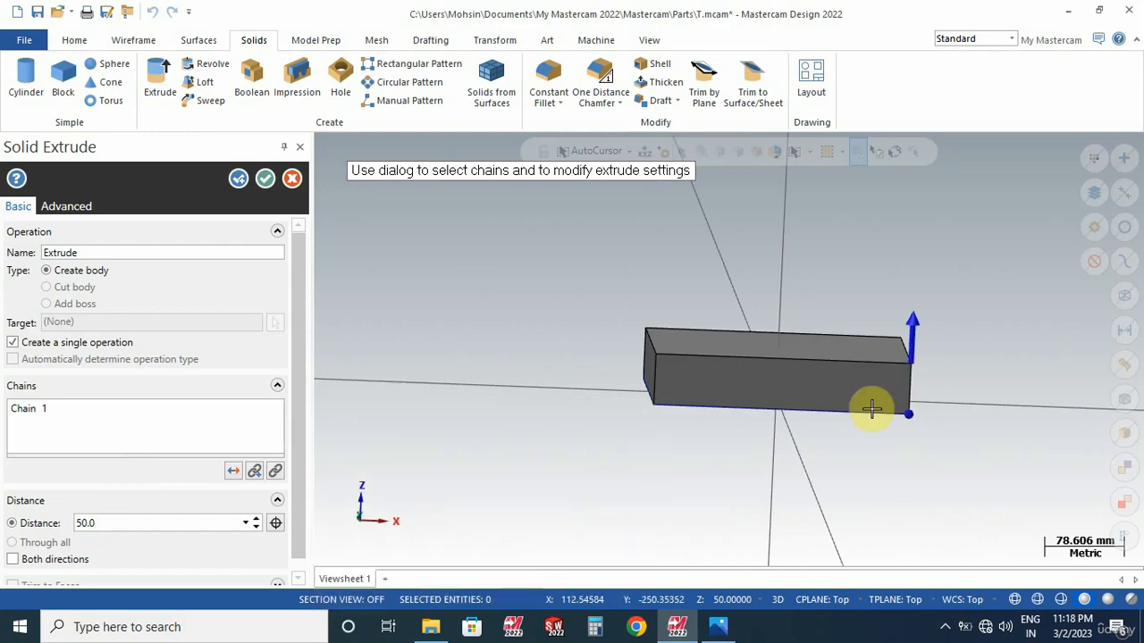
Reverse the extrusion to run downward, try the Both directions option, and create the body in the single reversed direction.
{"action": "left_click", "coordinate": [232, 472]}
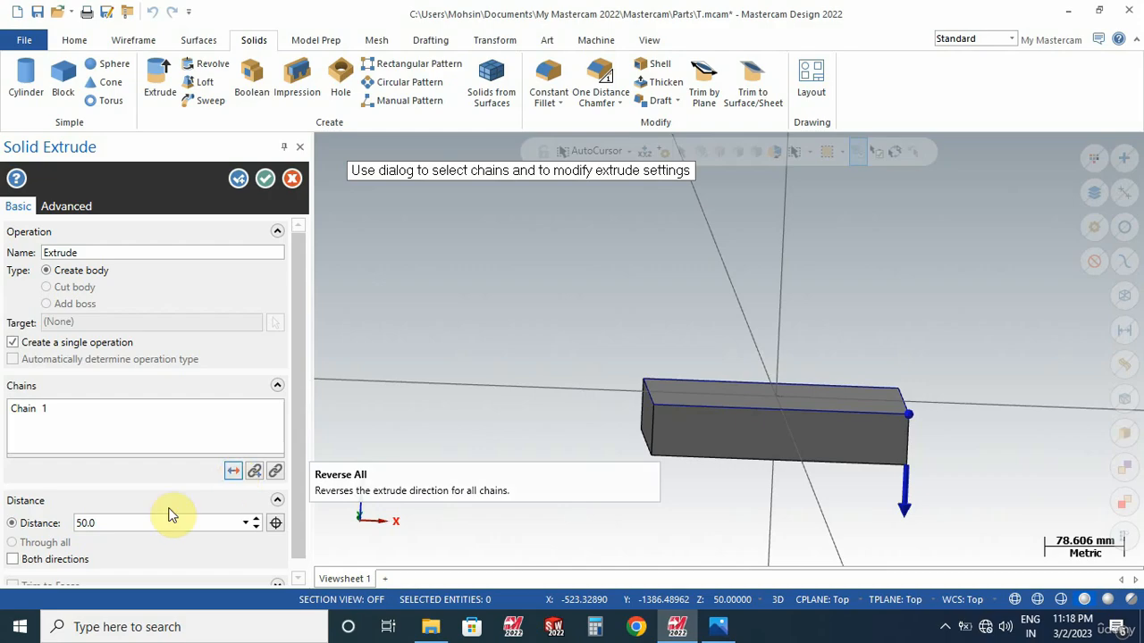
{"action": "left_click", "coordinate": [24, 563]}
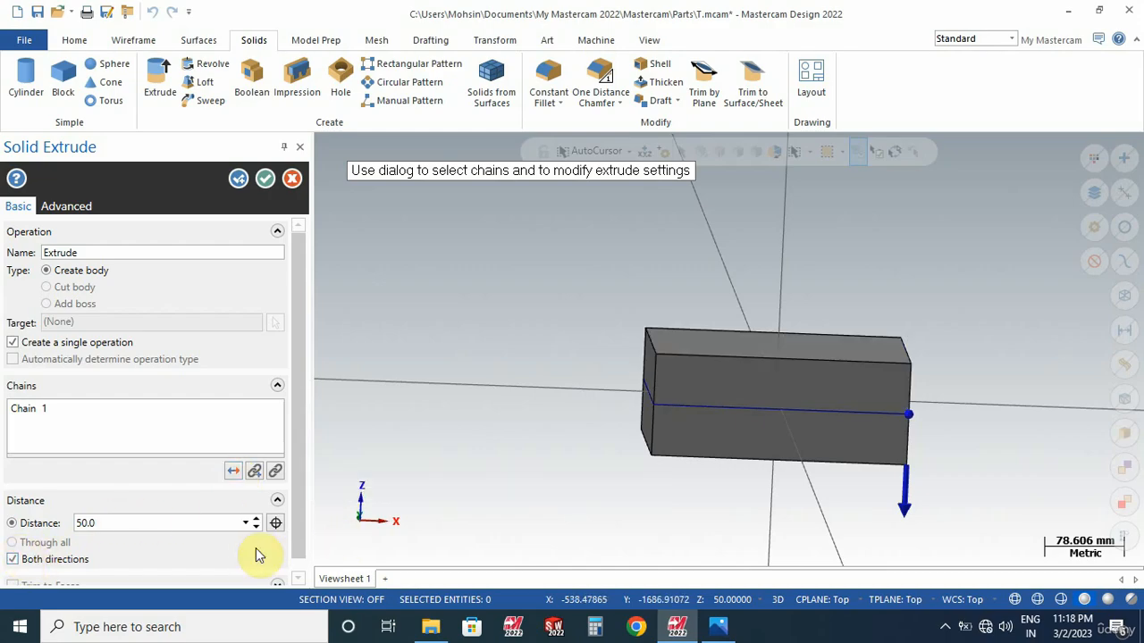
{"action": "left_click", "coordinate": [24, 561]}
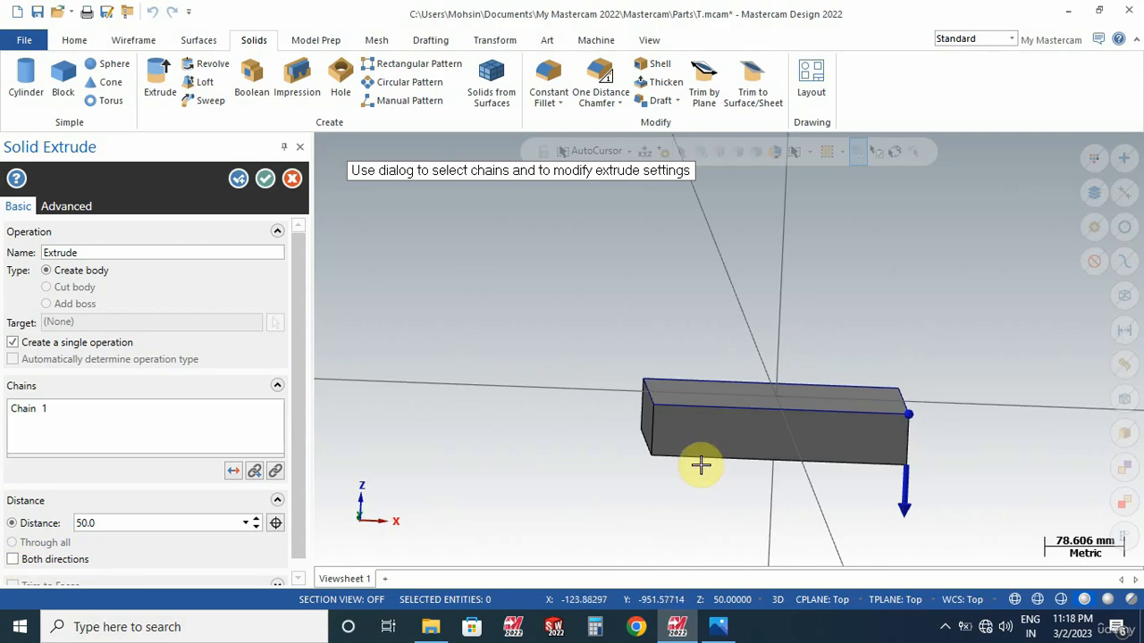
{"action": "left_click", "coordinate": [265, 179]}
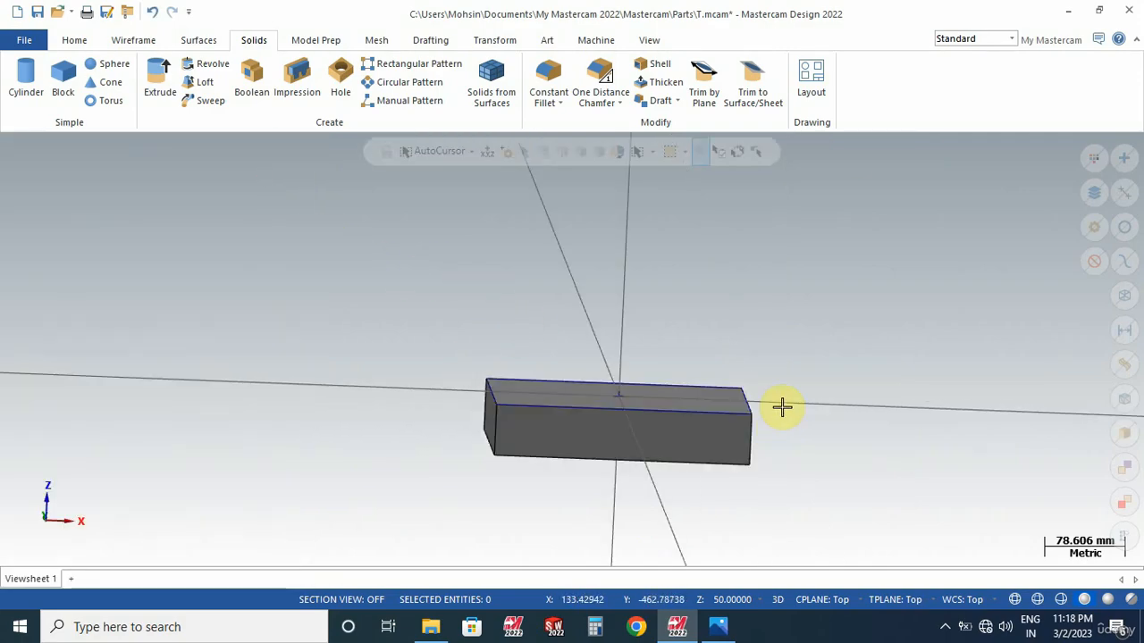
Set the view to Top (WCS) and examine the dimensions in the 3rd Example drawing image.
{"action": "middle_click_drag", "start_coordinate": [806, 373], "coordinate": [793, 415]}
{"action": "left_click", "coordinate": [659, 371]}
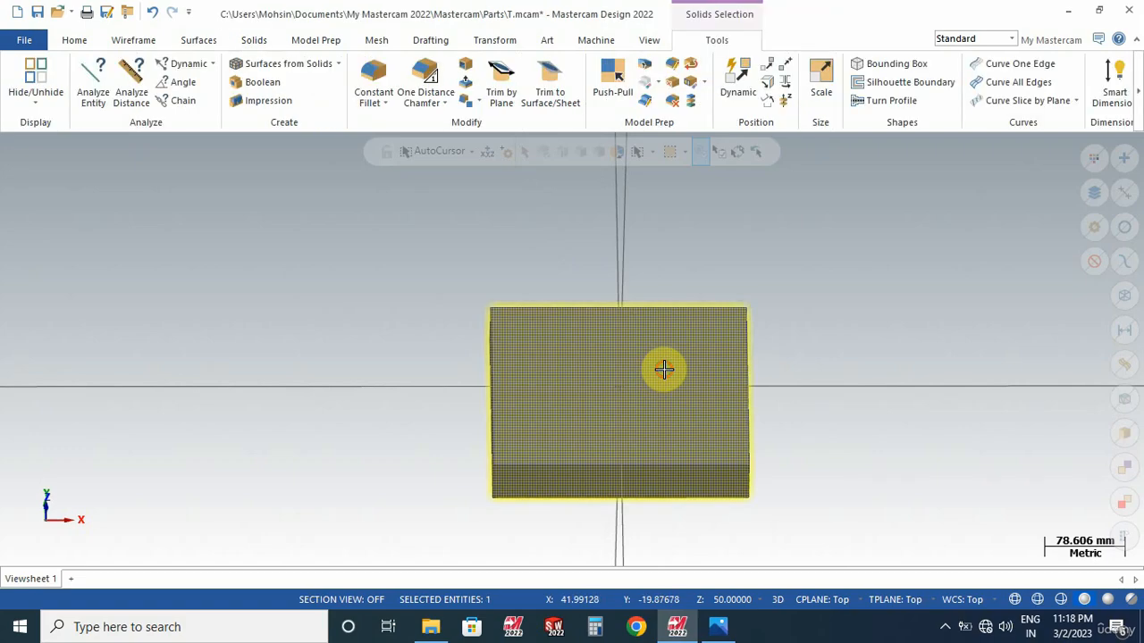
{"action": "left_click", "coordinate": [381, 266]}
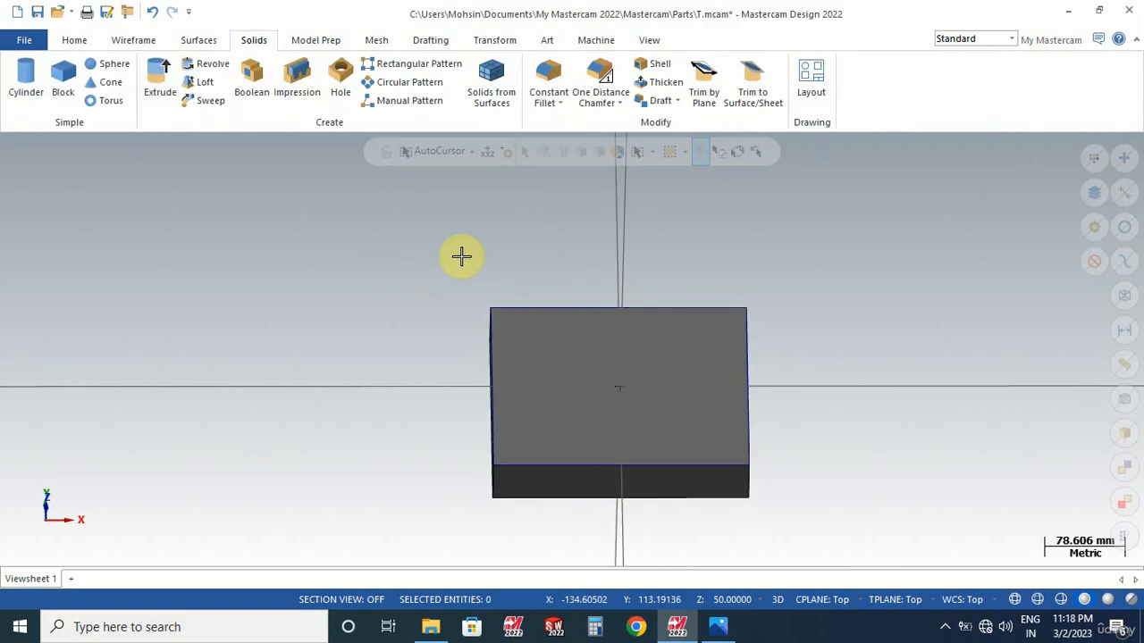
{"action": "right_click", "coordinate": [397, 229]}
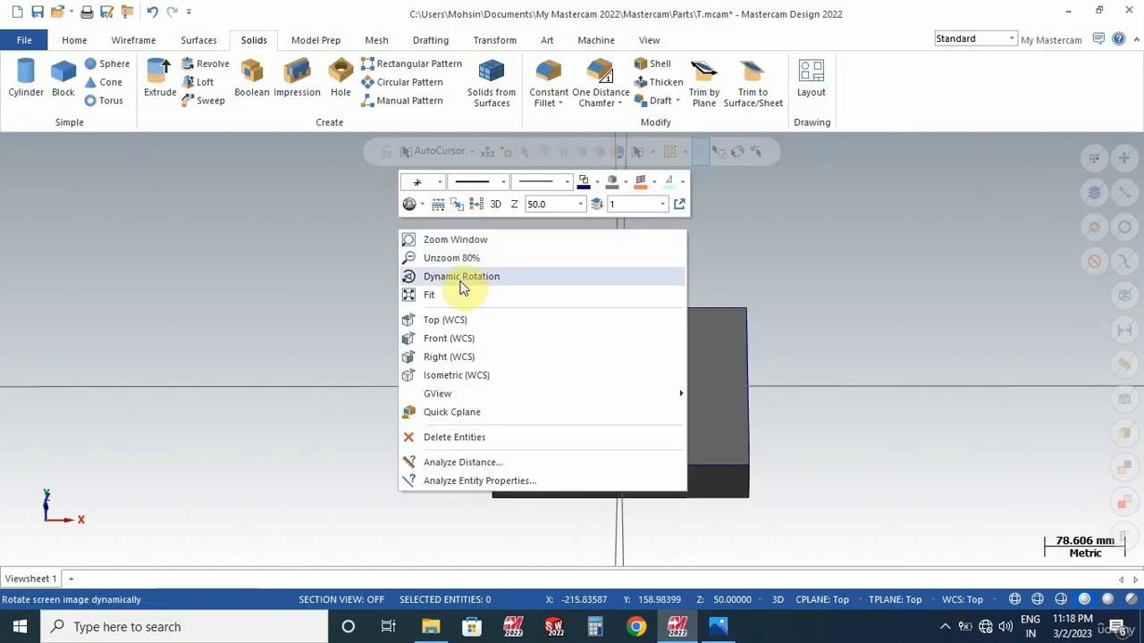
{"action": "left_click", "coordinate": [448, 320]}
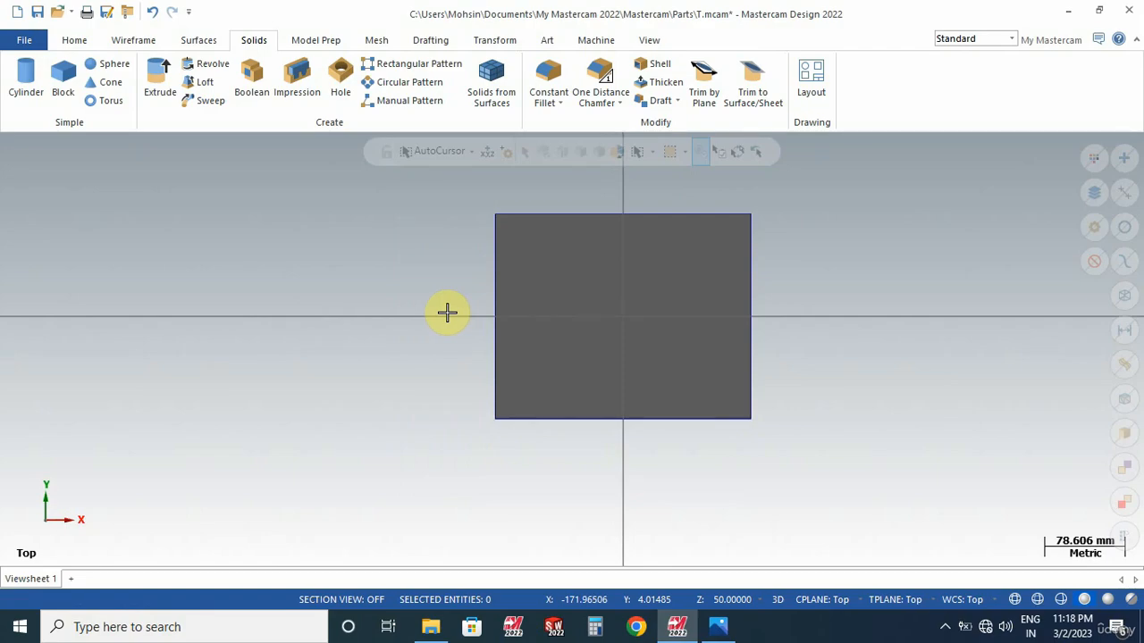
{"action": "left_click", "coordinate": [719, 626]}
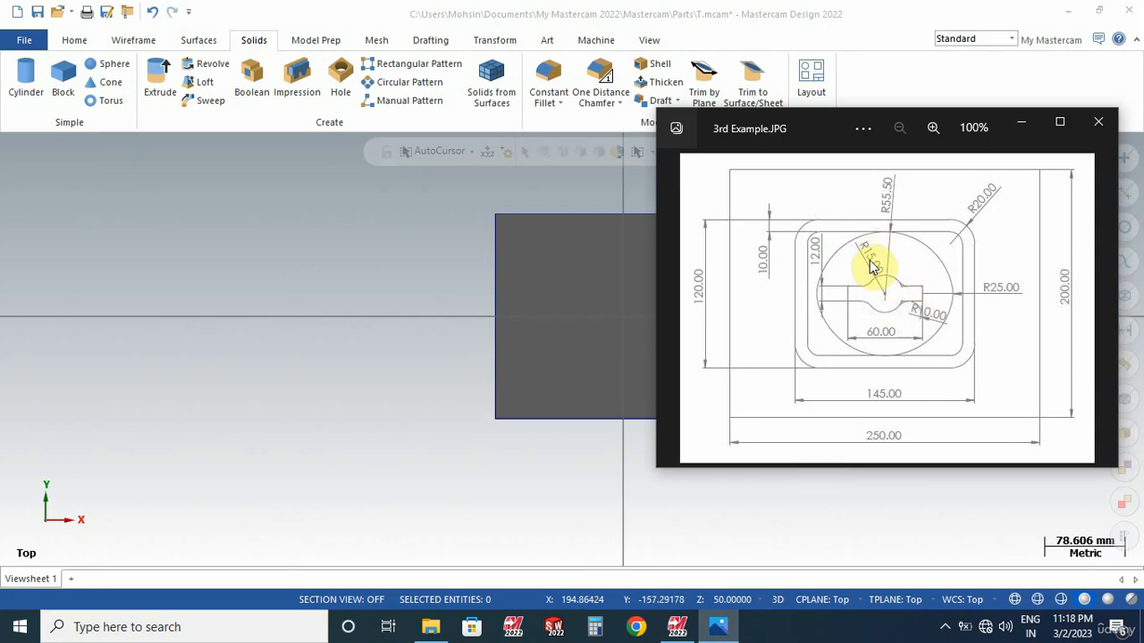
{"action": "left_click", "coordinate": [1019, 125]}
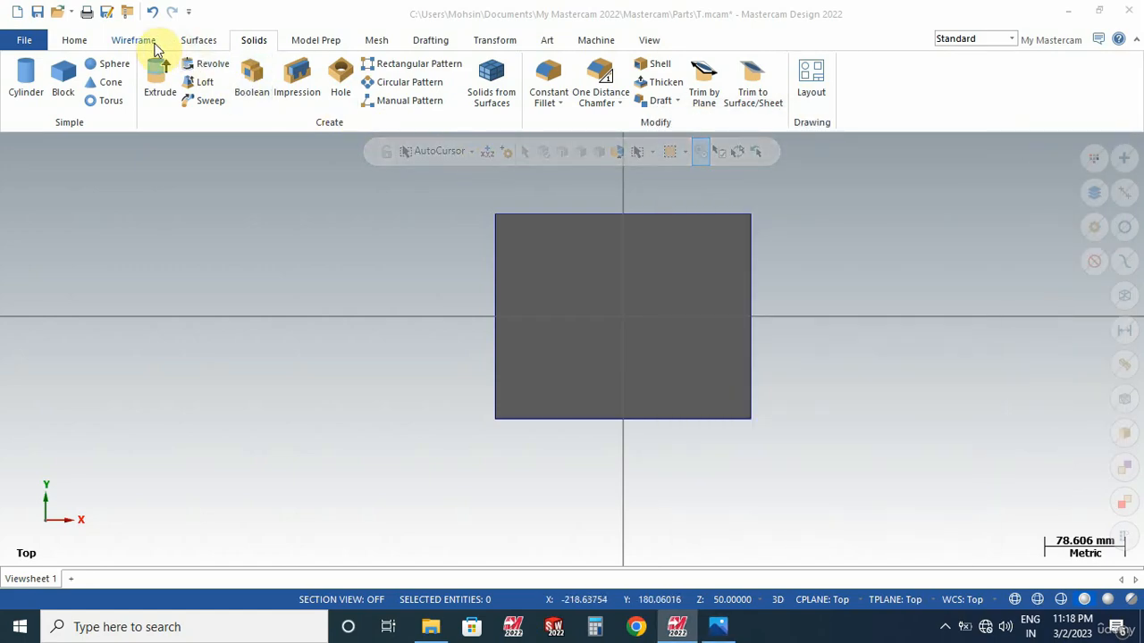
Create a wireframe circle centered at the origin with a radius of 15 mm.
{"action": "left_click", "coordinate": [134, 41]}
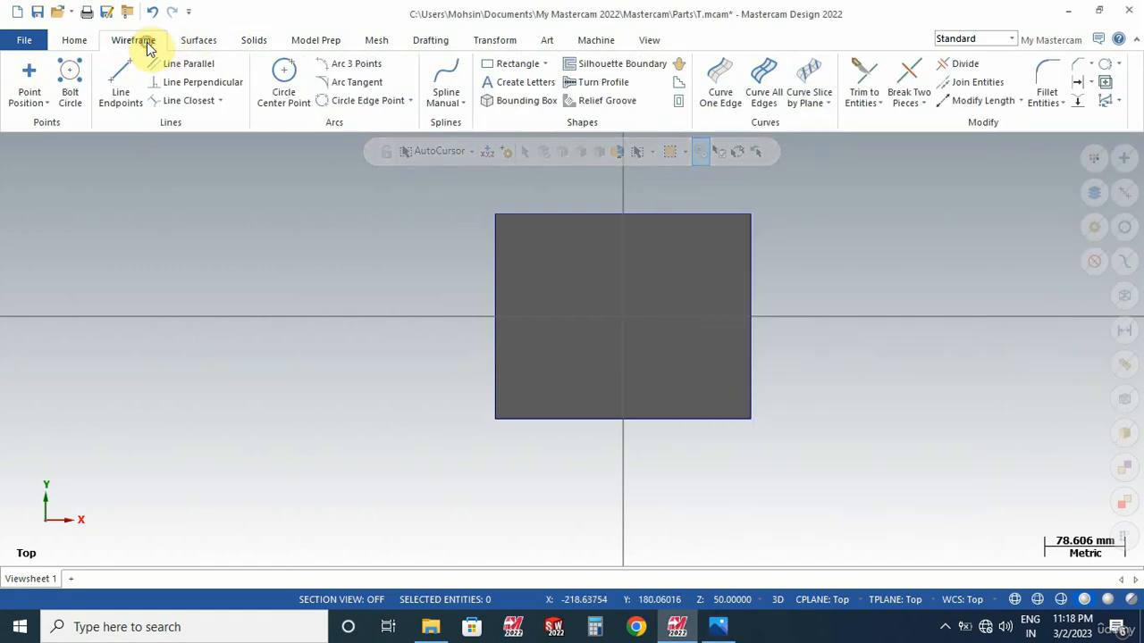
{"action": "left_click", "coordinate": [286, 89]}
{"action": "left_click", "coordinate": [780, 317]}
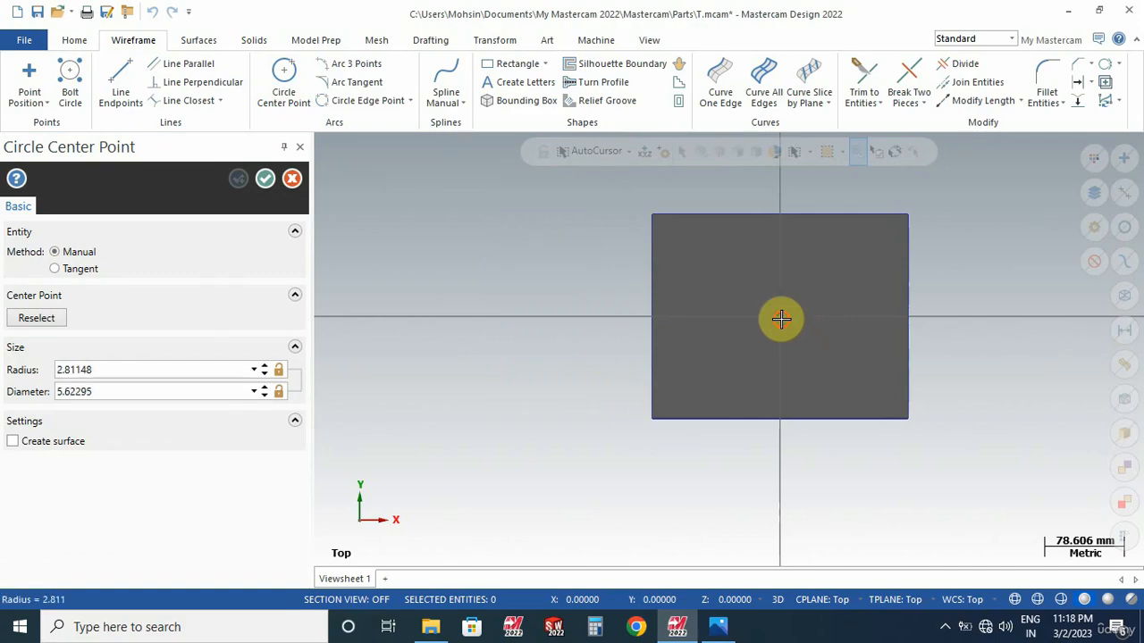
{"action": "left_click", "coordinate": [789, 339]}
{"action": "double_click", "coordinate": [154, 370]}
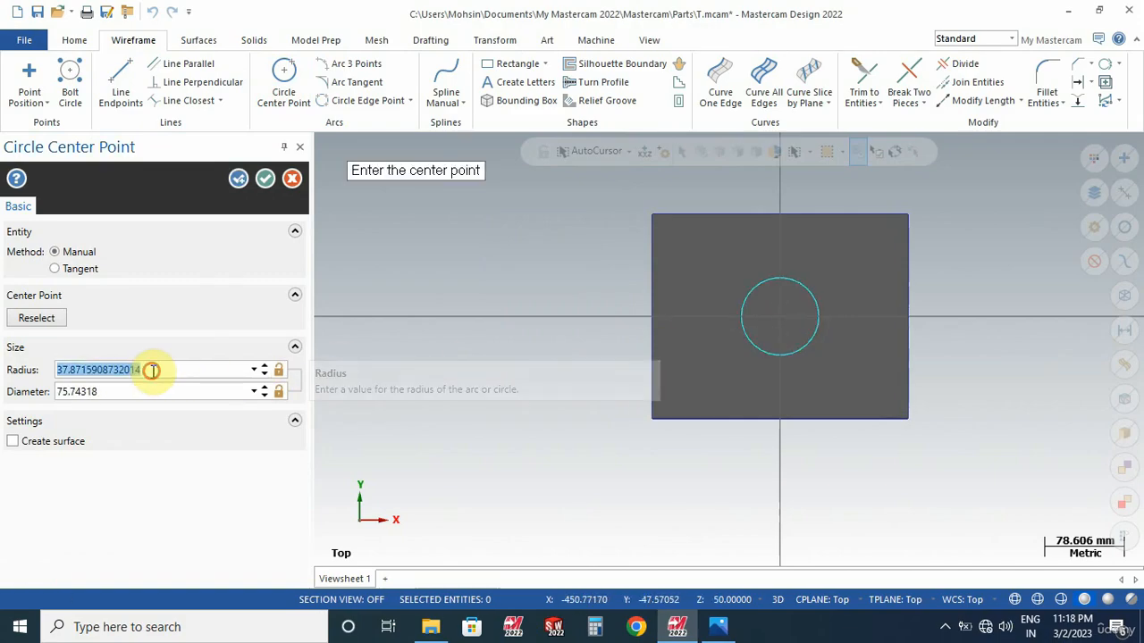
{"action": "type", "text": "15"}
{"action": "key", "text": "Return"}
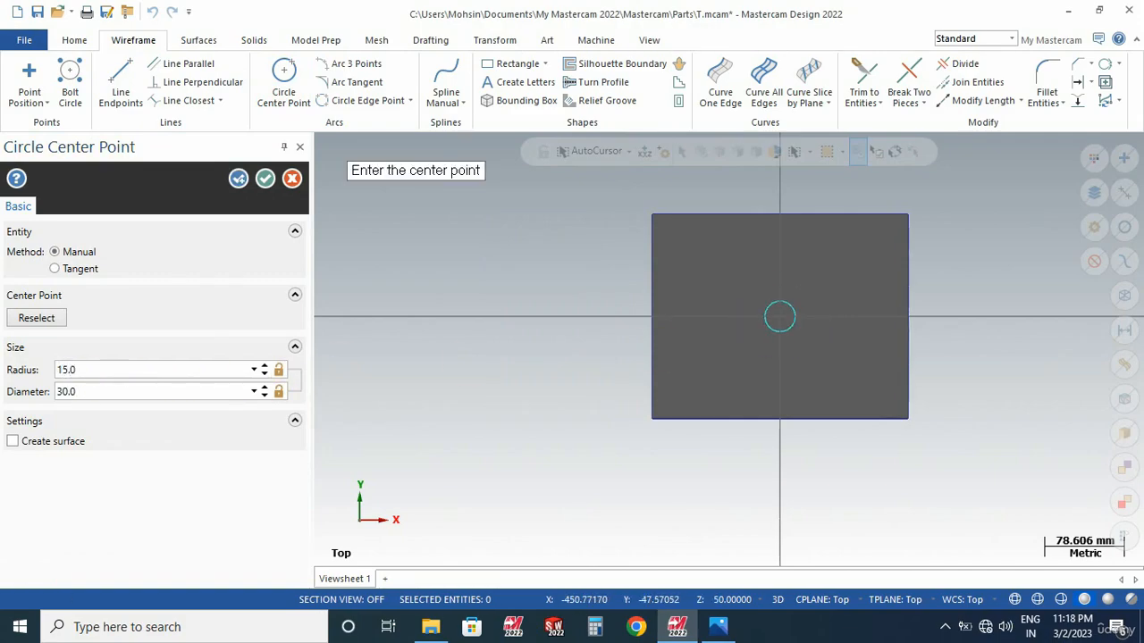
{"action": "left_click", "coordinate": [268, 182]}
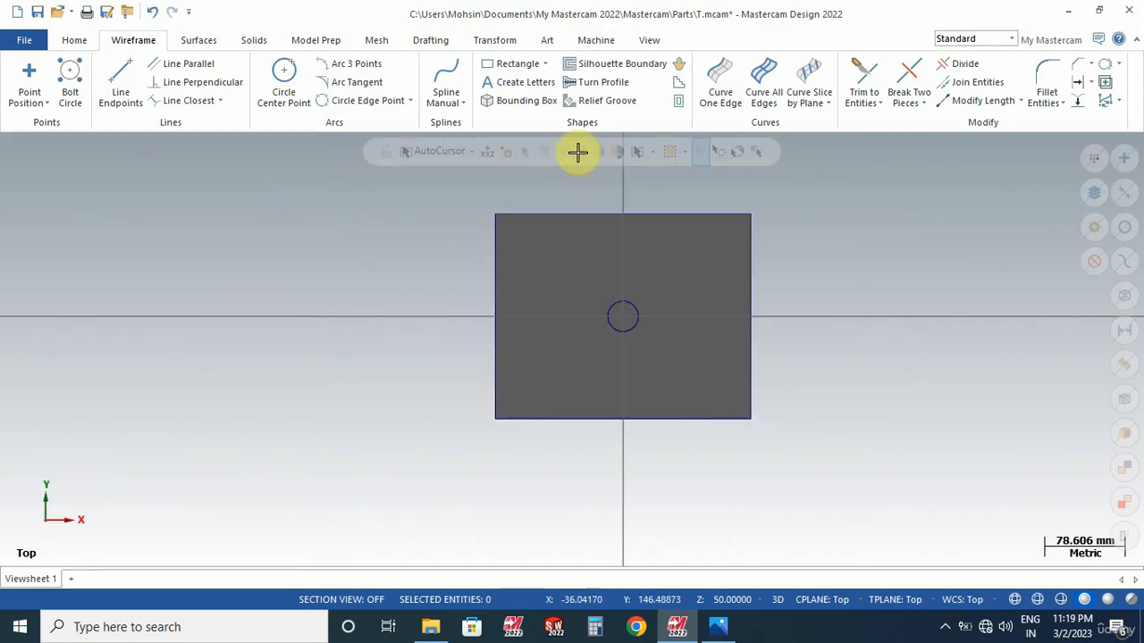
Start a solid Extrude of the circle's chain and set its type to Cut body.
{"action": "left_click", "coordinate": [259, 45]}
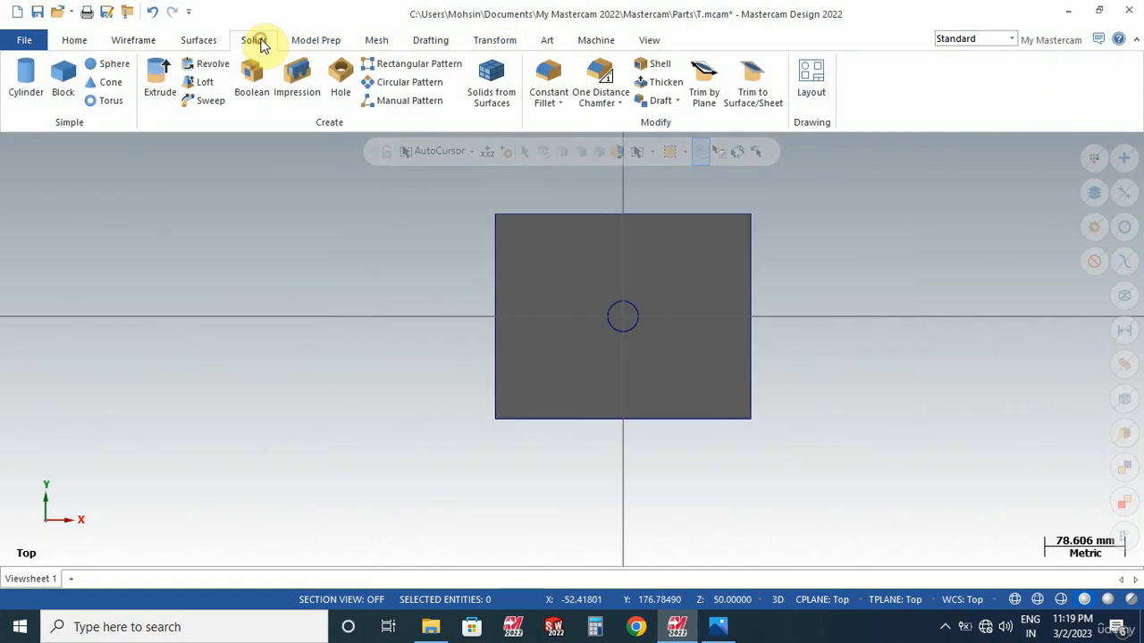
{"action": "left_click", "coordinate": [163, 90]}
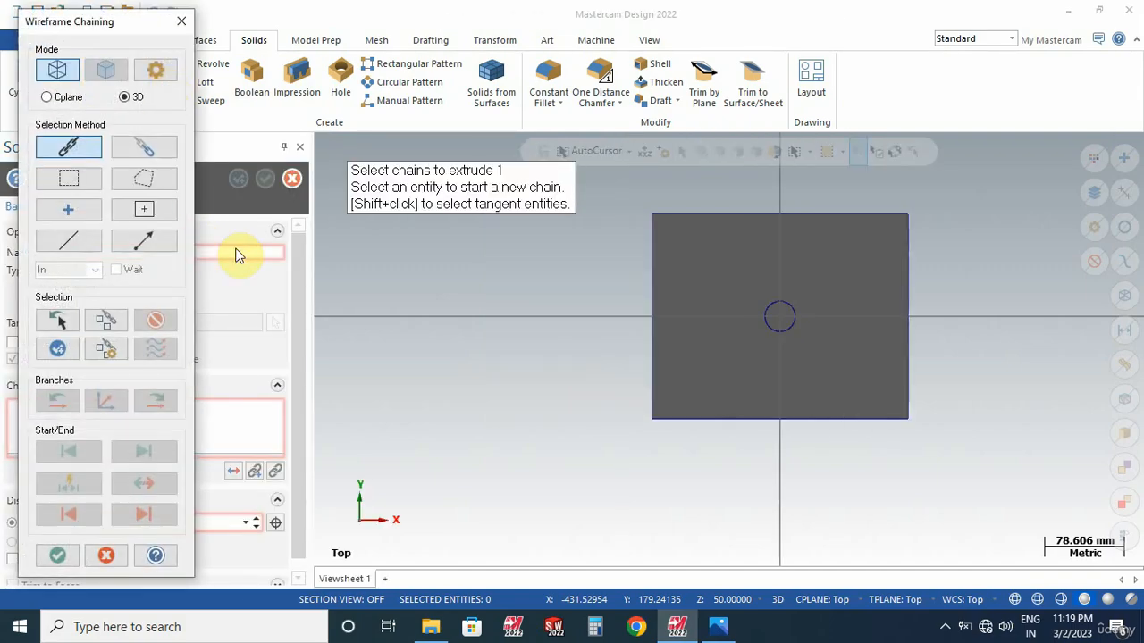
{"action": "left_click", "coordinate": [786, 309]}
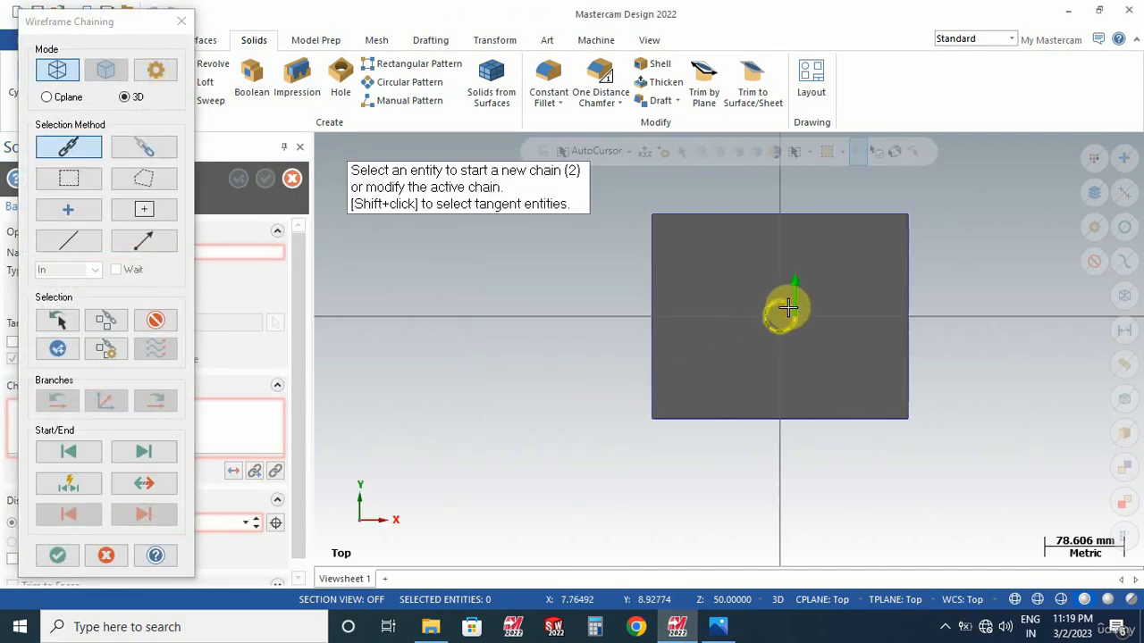
{"action": "left_click", "coordinate": [64, 553]}
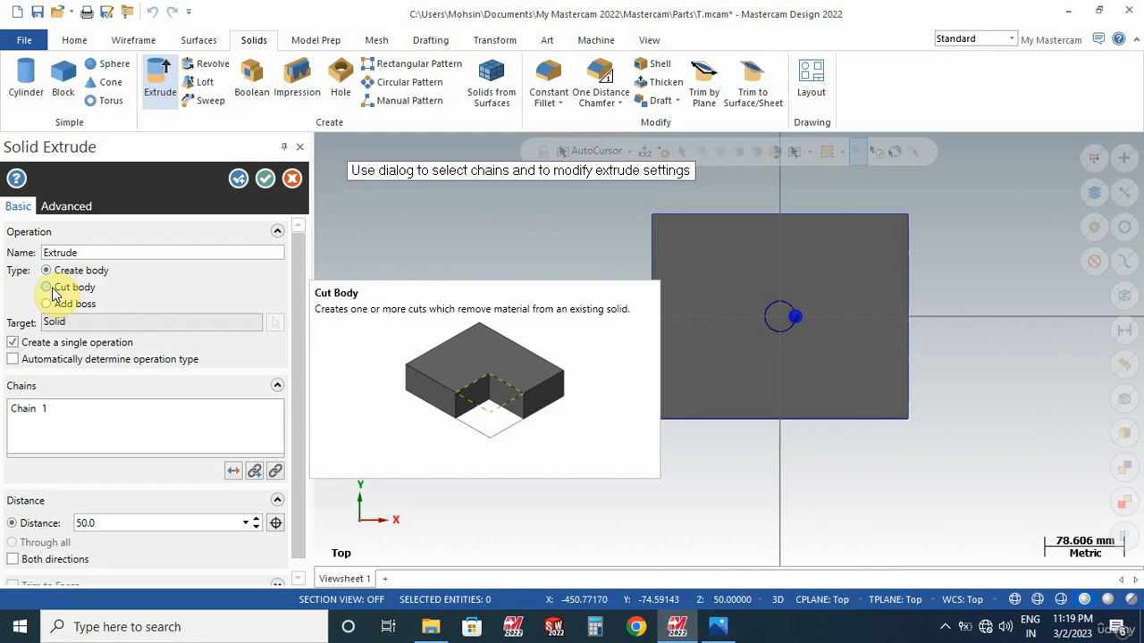
{"action": "left_click", "coordinate": [49, 288]}
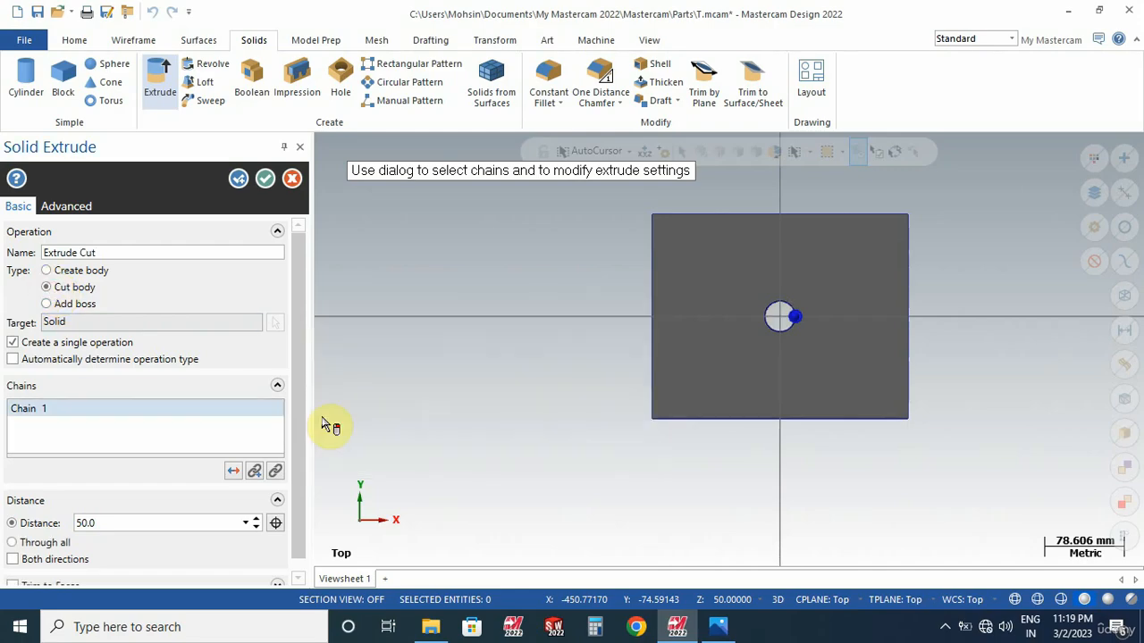
Try a distance of 40 mm for the circular cut and inspect its preview on the block.
{"action": "middle_click_drag", "start_coordinate": [629, 426], "coordinate": [679, 306]}
{"action": "right_click", "coordinate": [679, 309]}
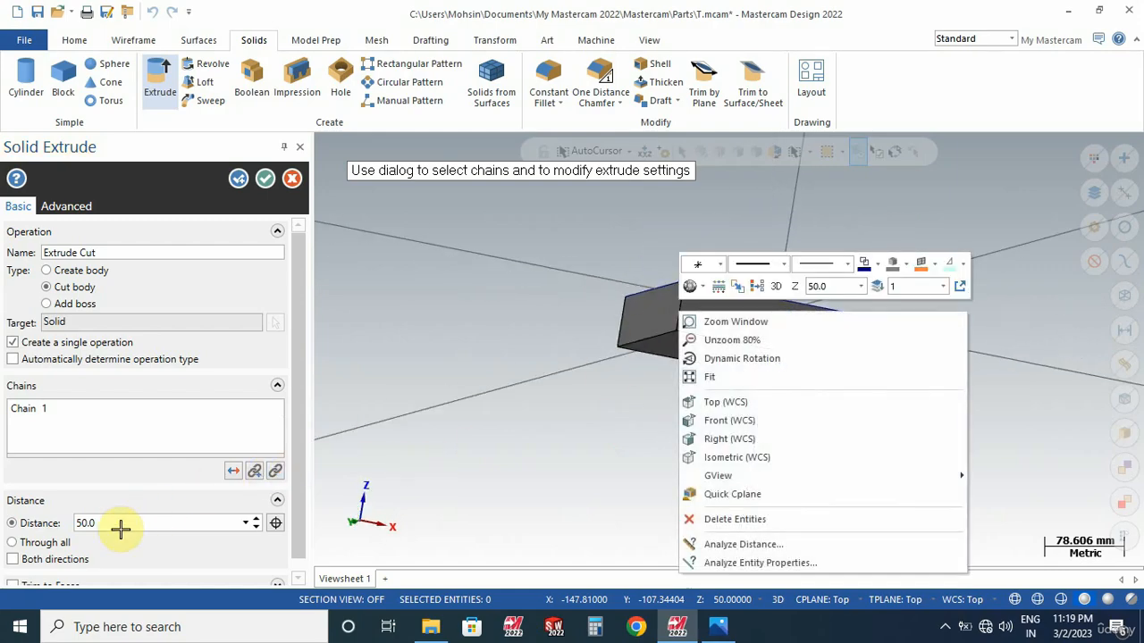
{"action": "middle_click_drag", "start_coordinate": [551, 339], "coordinate": [548, 360]}
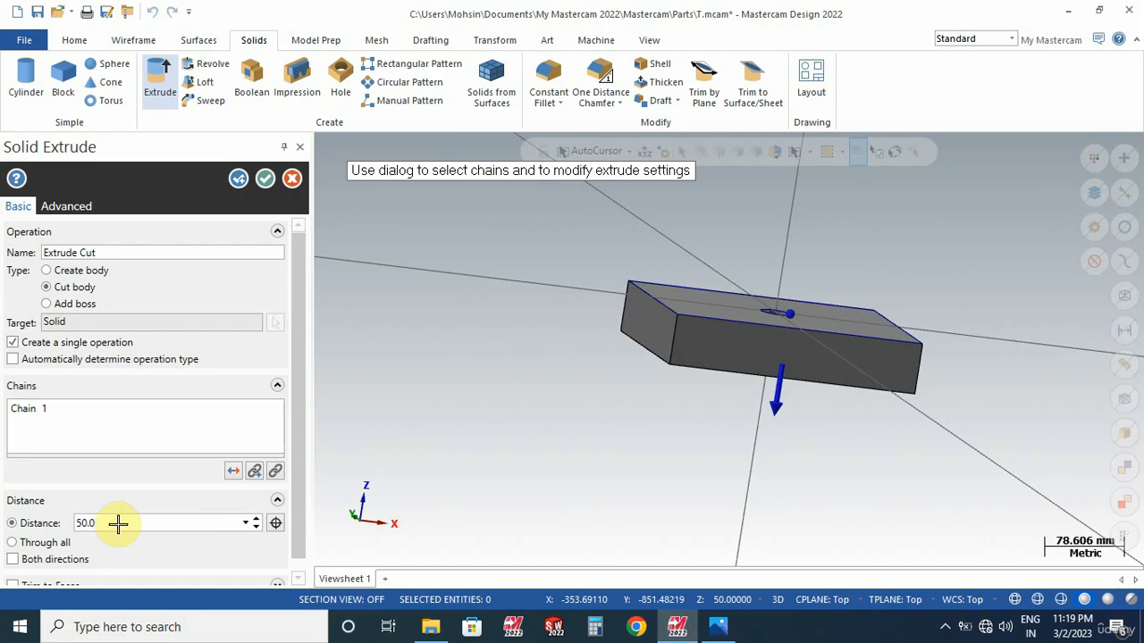
{"action": "scroll", "coordinate": [106, 524], "scroll_direction": "up", "scroll_amount": 4}
{"action": "scroll", "coordinate": [554, 351], "scroll_direction": "down", "scroll_amount": 2}
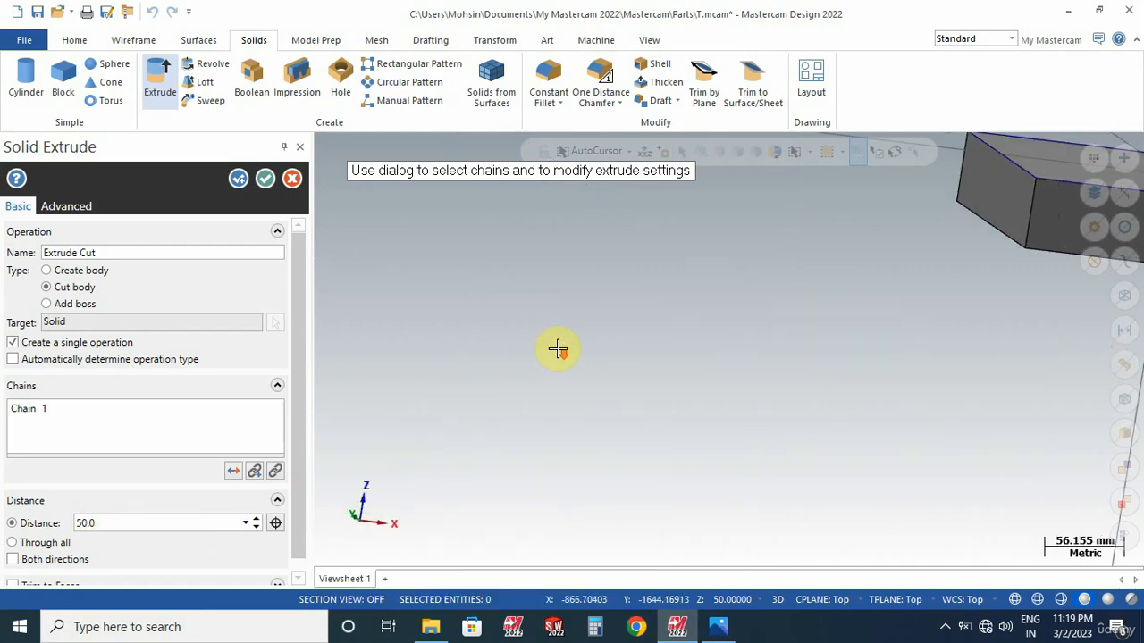
{"action": "scroll", "coordinate": [746, 315], "scroll_direction": "down", "scroll_amount": 3}
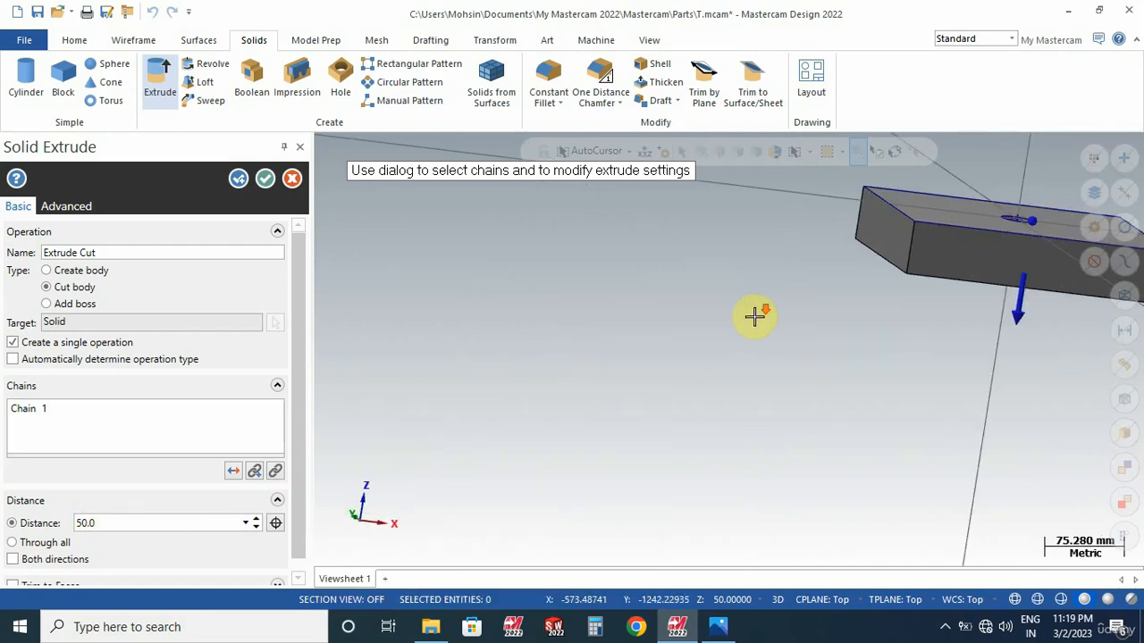
{"action": "left_click", "coordinate": [256, 527]}
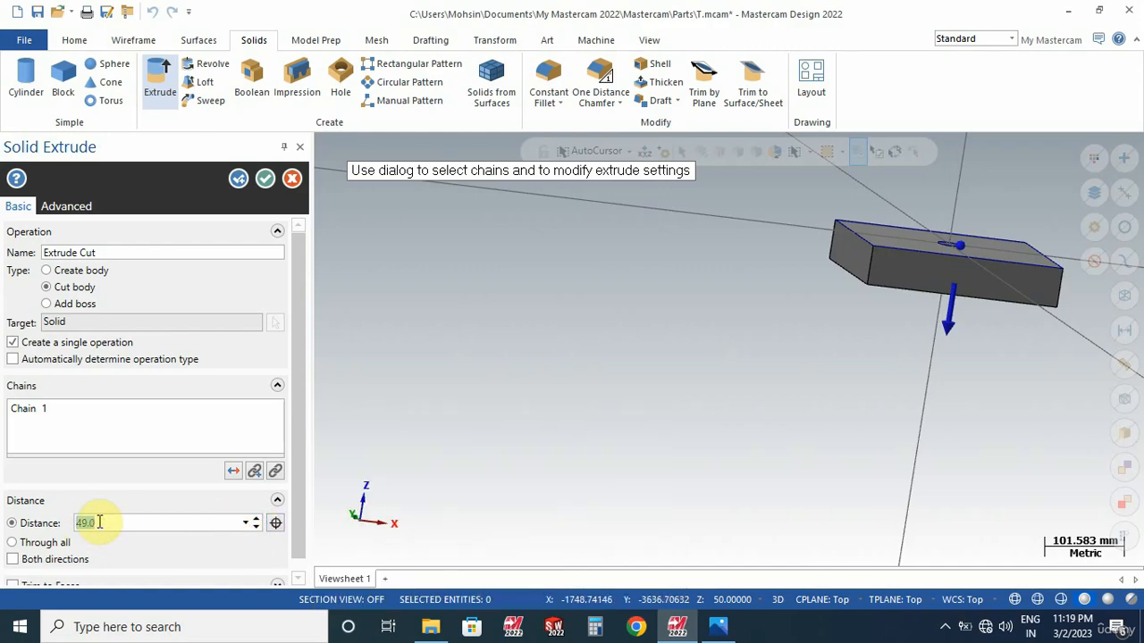
{"action": "type", "text": "40"}
{"action": "key", "text": "Return"}
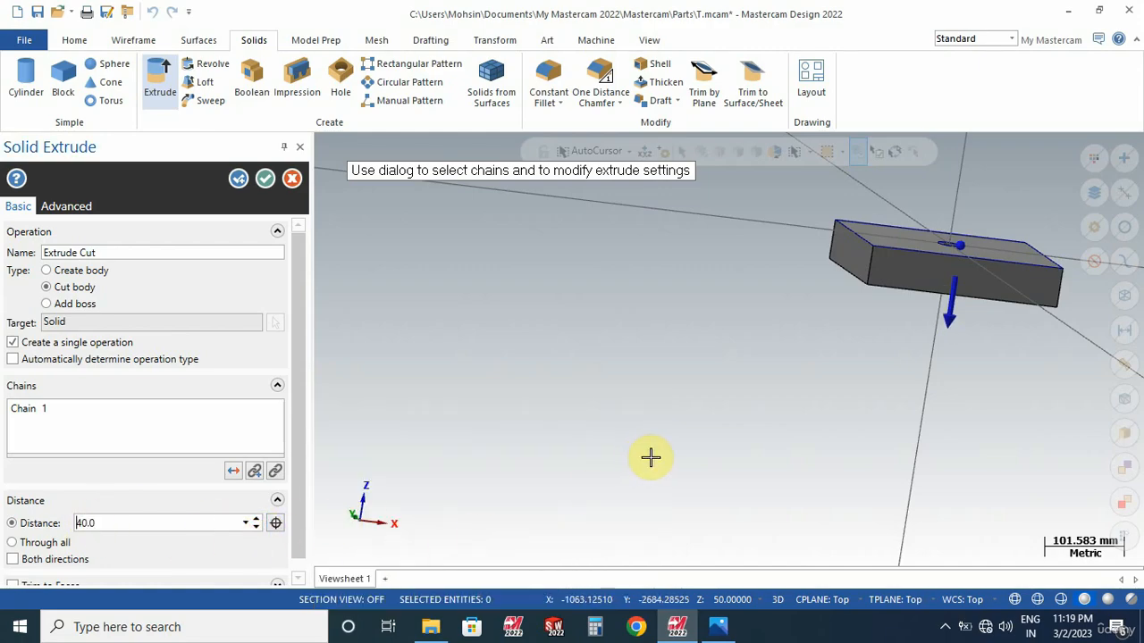
{"action": "key", "text": "alt+1"}
{"action": "middle_click_drag", "start_coordinate": [773, 487], "coordinate": [758, 429]}
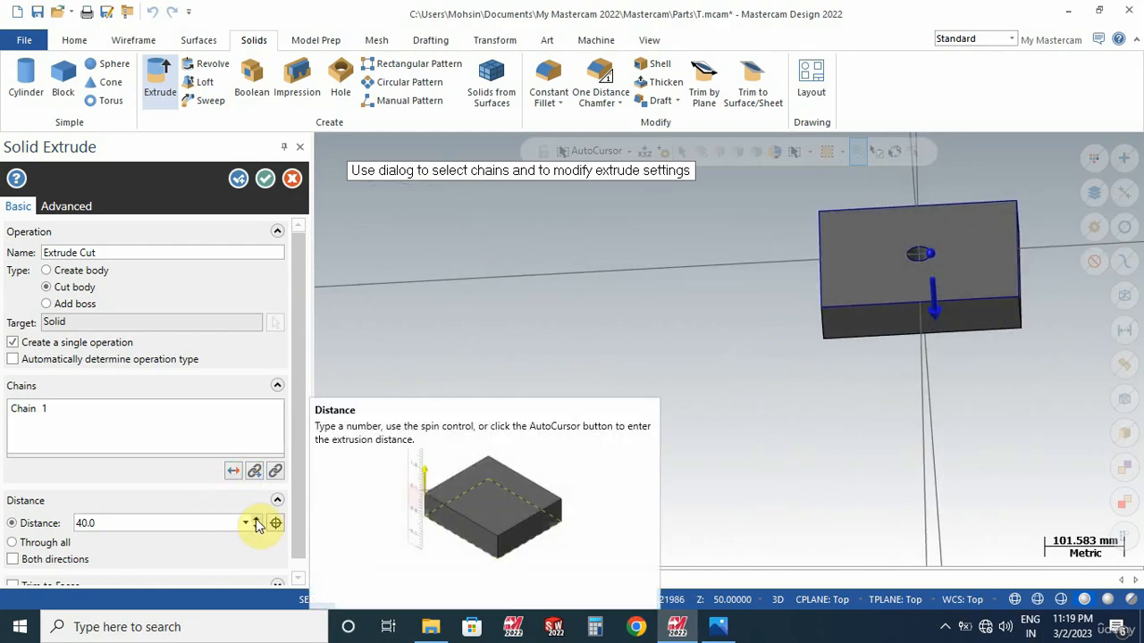
Set the circular cut's distance to 50 mm and create the cut through the block.
{"action": "left_click_drag", "start_coordinate": [109, 523], "coordinate": [72, 529]}
{"action": "type", "text": "50.0"}
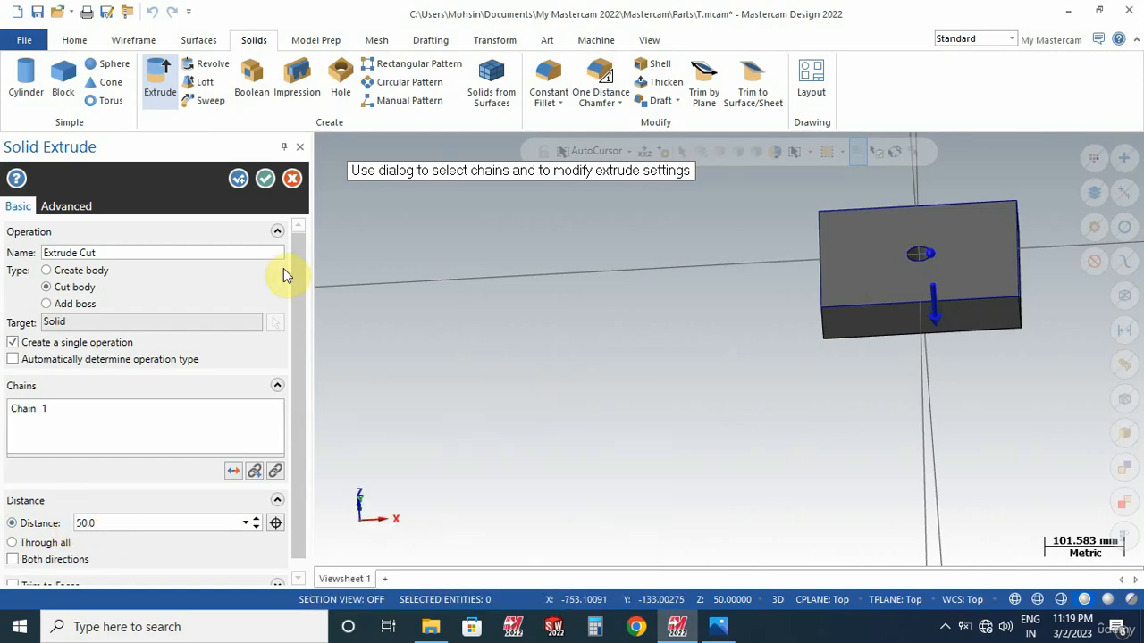
{"action": "left_click", "coordinate": [265, 178]}
{"action": "middle_click_drag", "start_coordinate": [705, 375], "coordinate": [753, 360]}
{"action": "scroll", "coordinate": [755, 360], "scroll_direction": "down", "scroll_amount": 2}
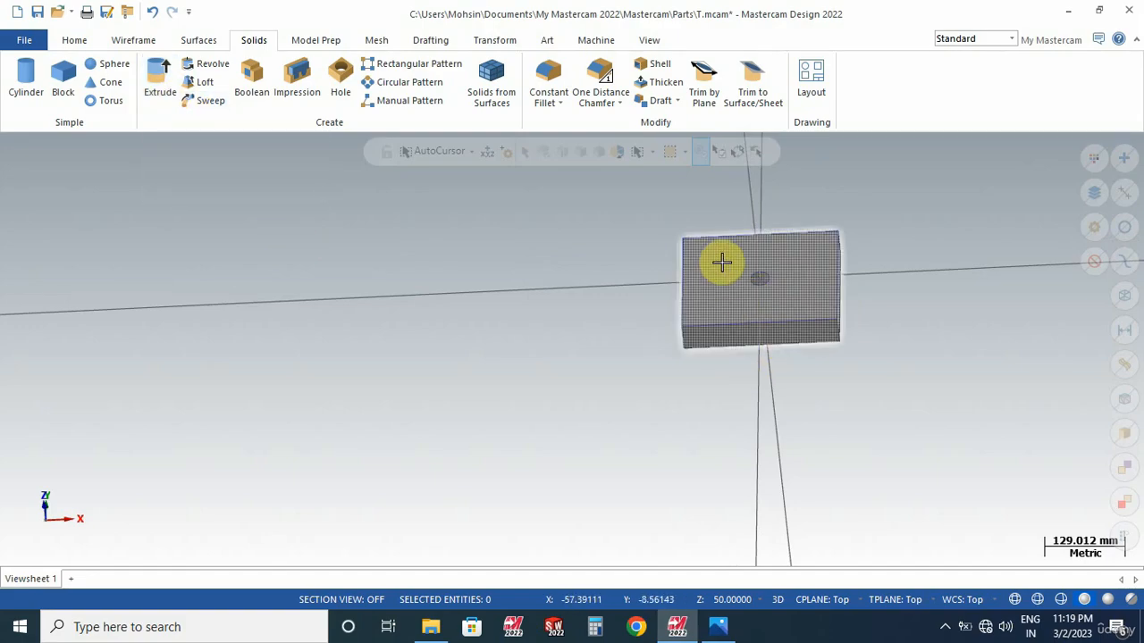
Sketch a wireframe rectangle anchored to its center at the origin, about 164 mm wide and 52 mm high.
{"action": "left_click", "coordinate": [141, 42]}
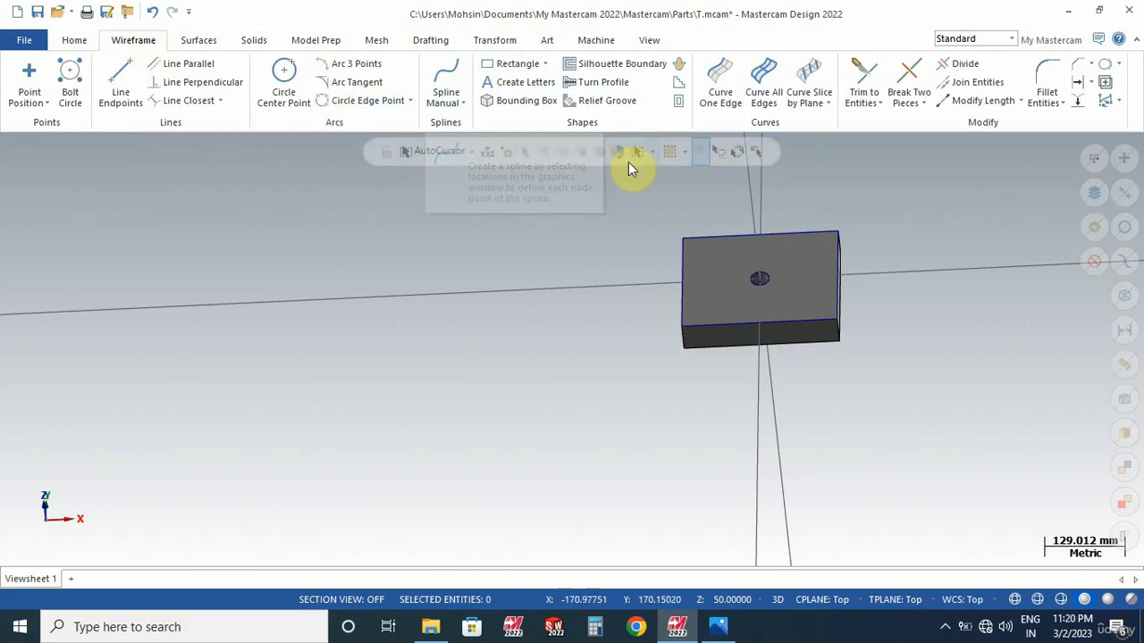
{"action": "left_click", "coordinate": [505, 64]}
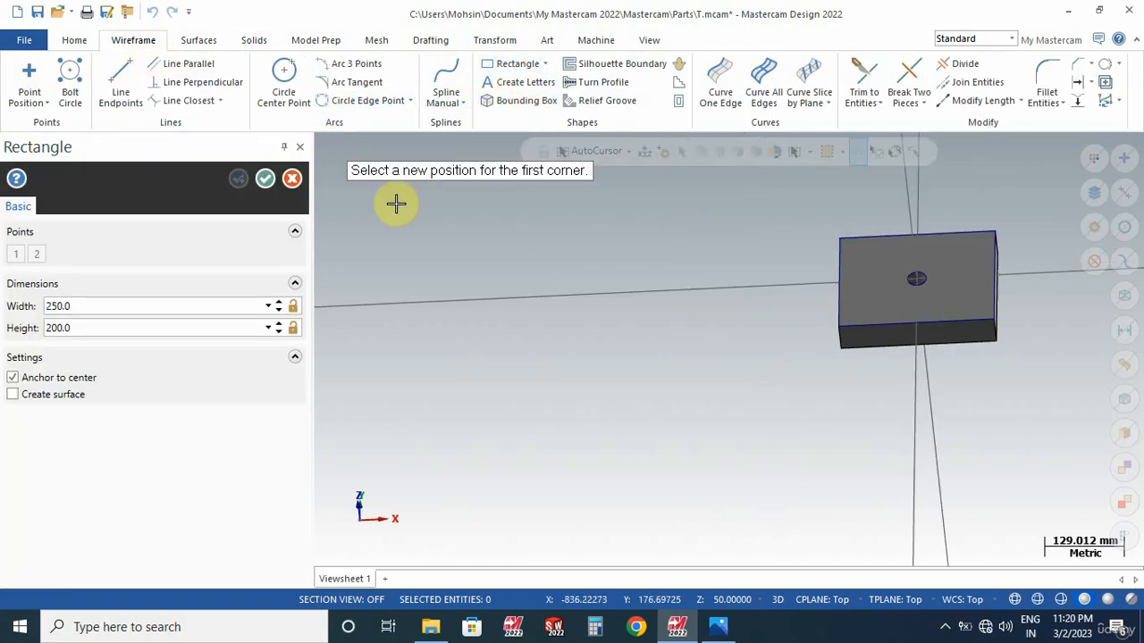
{"action": "left_click", "coordinate": [980, 263]}
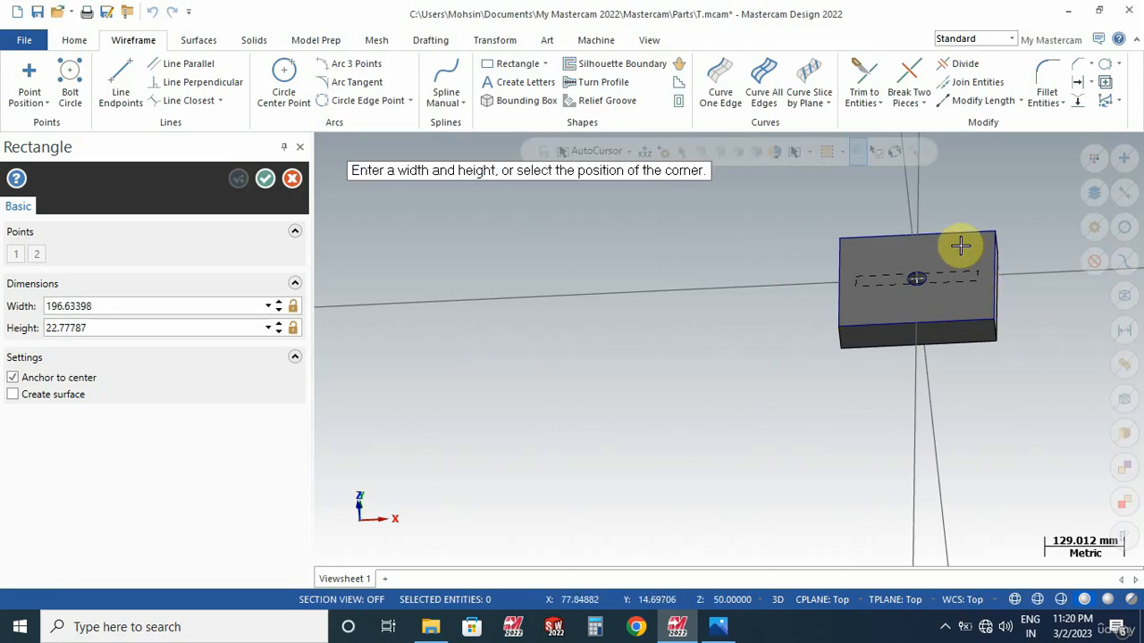
{"action": "left_click", "coordinate": [965, 239]}
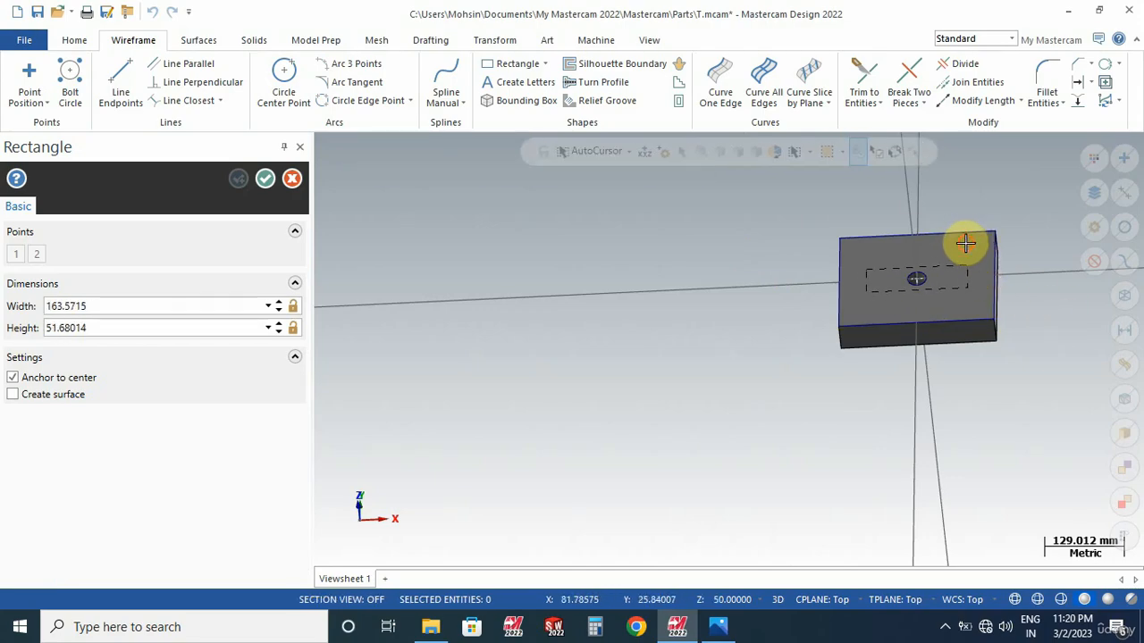
Set the rectangle's width and height to 100 mm each, and create it.
{"action": "left_click", "coordinate": [93, 308]}
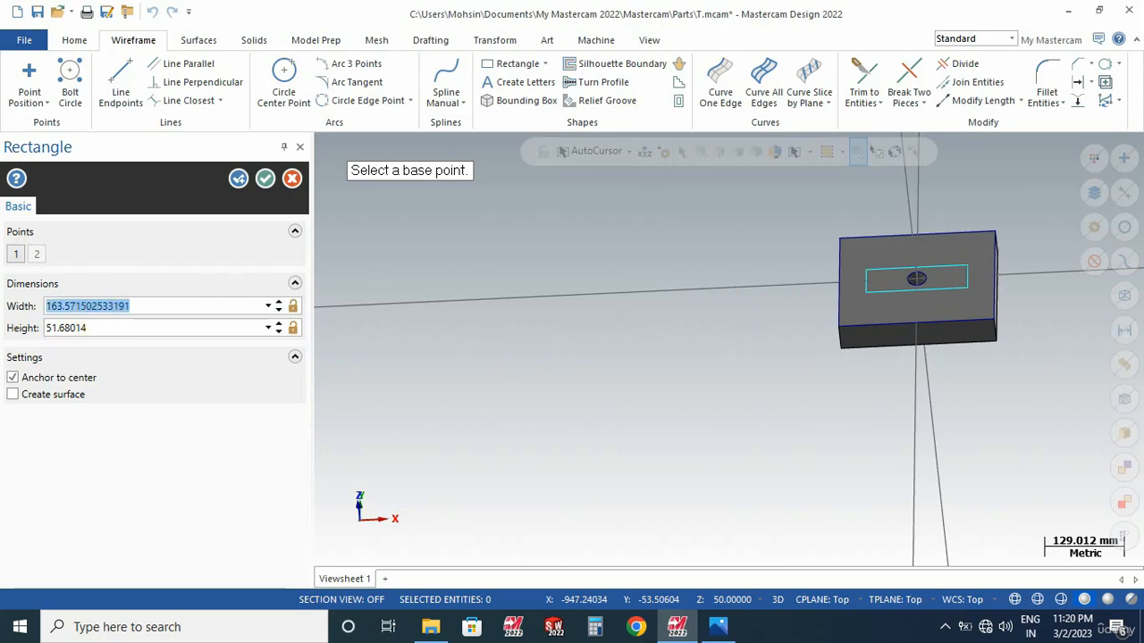
{"action": "type", "text": "100.0"}
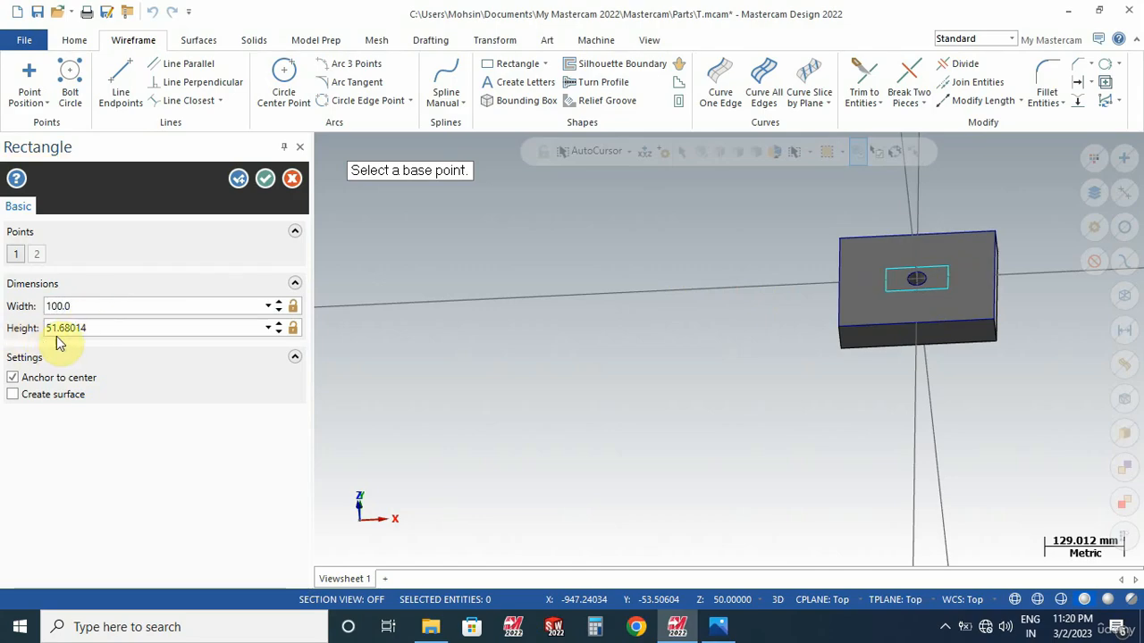
{"action": "left_click", "coordinate": [63, 328]}
{"action": "type", "text": "100.0"}
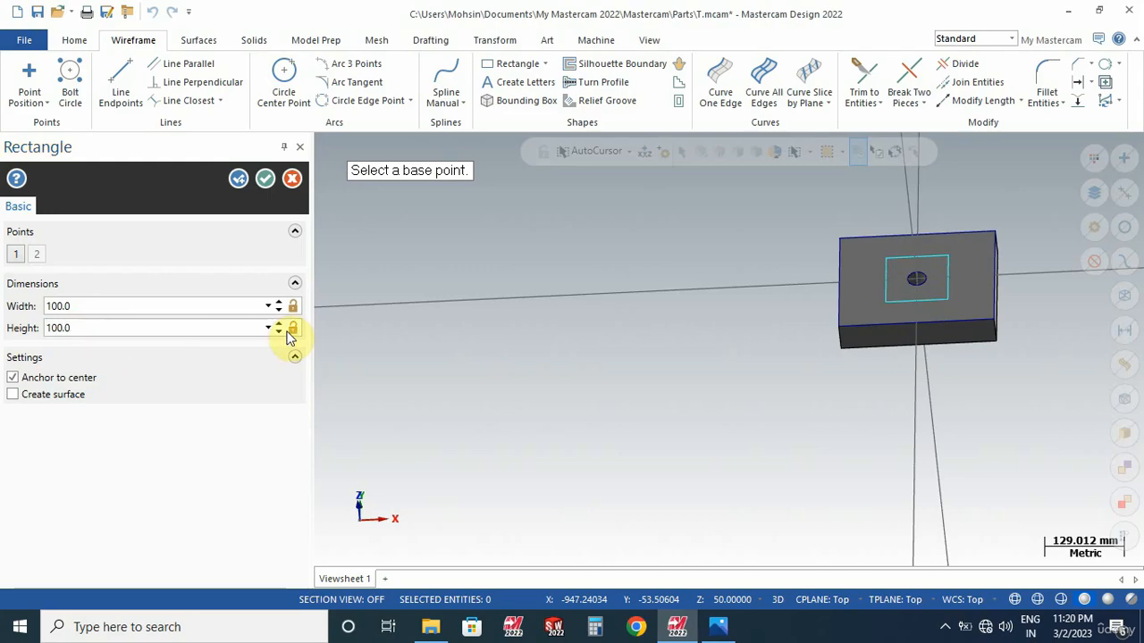
{"action": "left_click", "coordinate": [266, 179]}
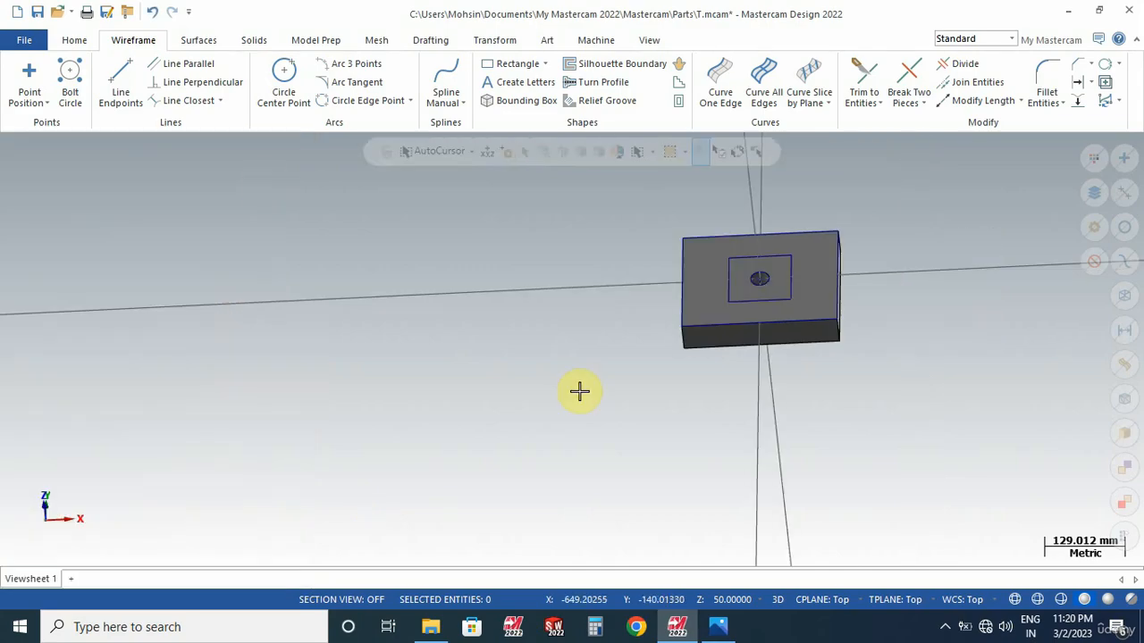
Start a solid extrude using the centered 100 mm square on the block's top face as its chain.
{"action": "left_click", "coordinate": [771, 281]}
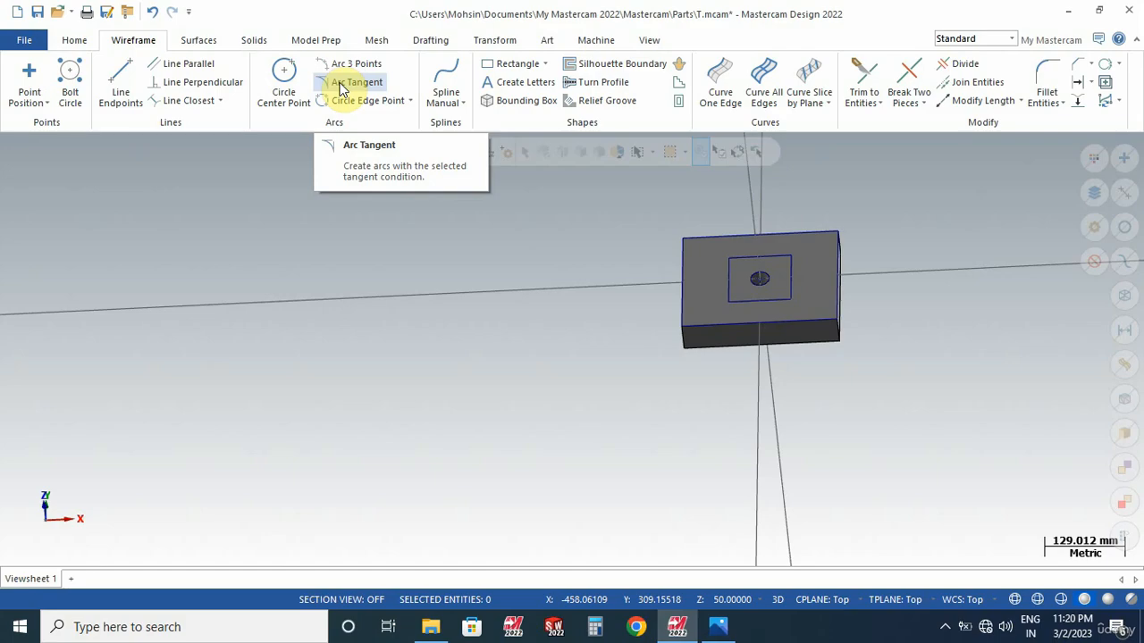
{"action": "left_click", "coordinate": [254, 41]}
{"action": "left_click", "coordinate": [161, 85]}
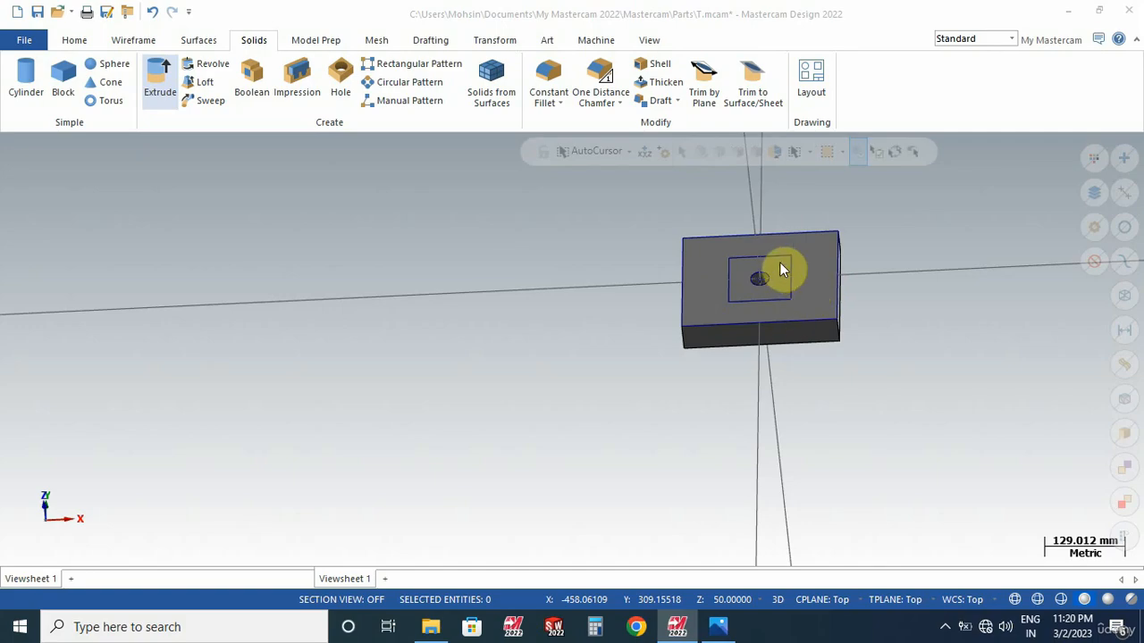
{"action": "left_click", "coordinate": [906, 259]}
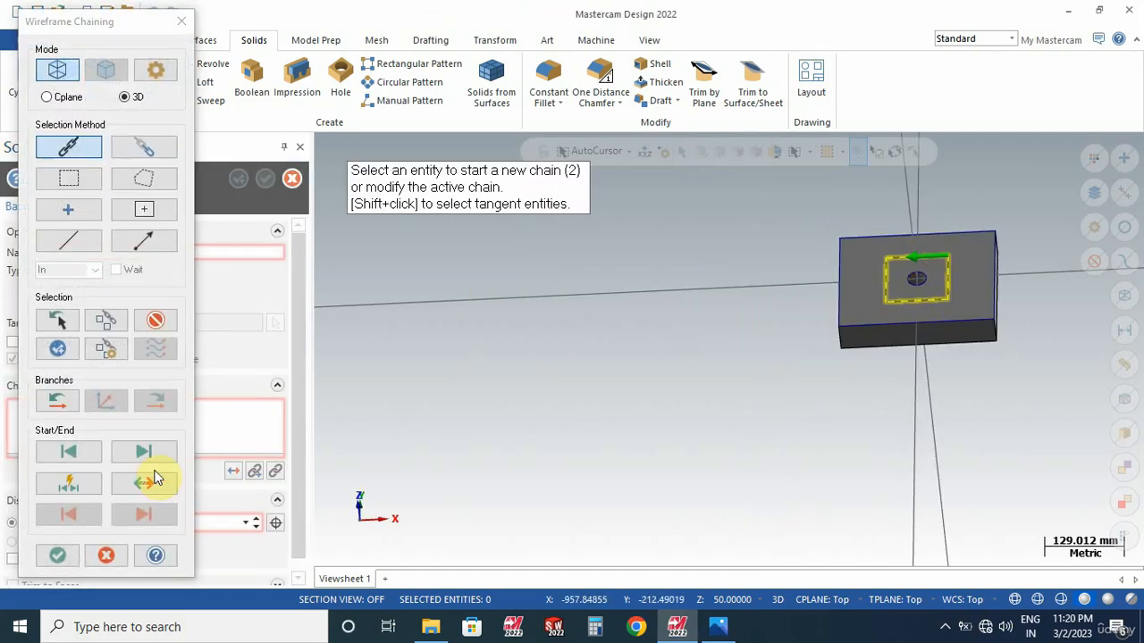
{"action": "left_click", "coordinate": [59, 554]}
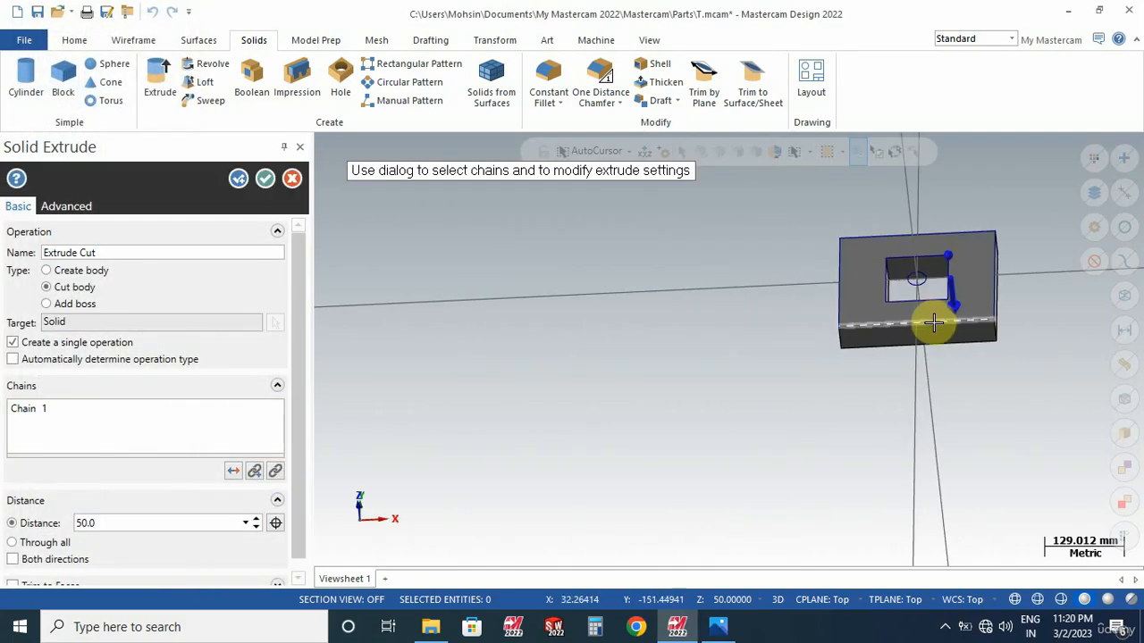
Set the extruded cut's distance to 25 mm and create the square pocket in the block.
{"action": "double_click", "coordinate": [114, 524]}
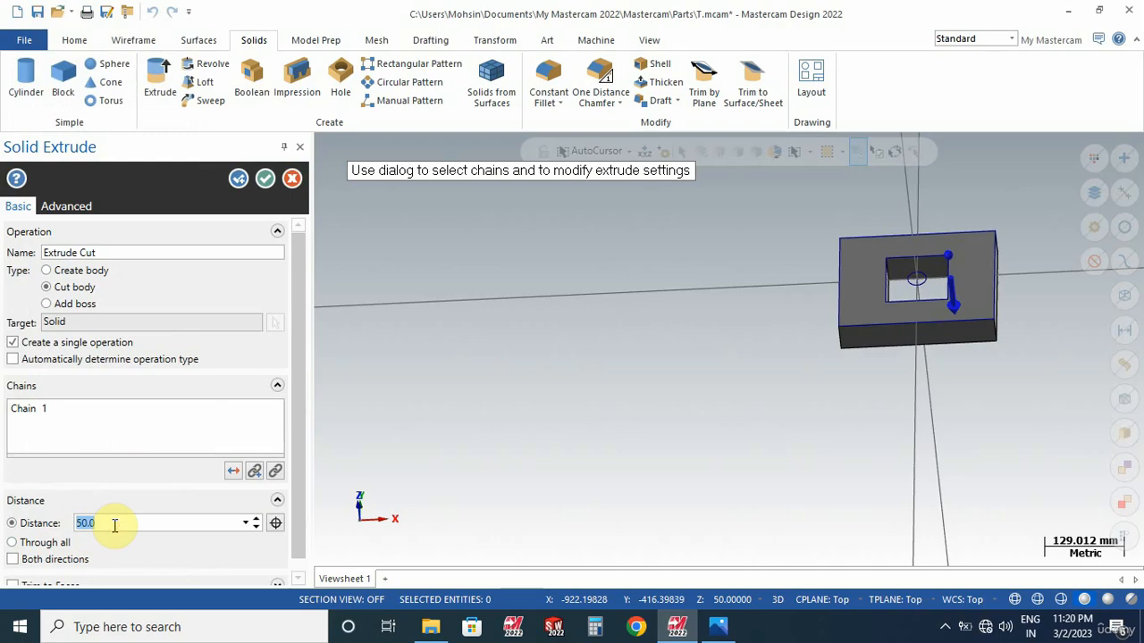
{"action": "type", "text": "250"}
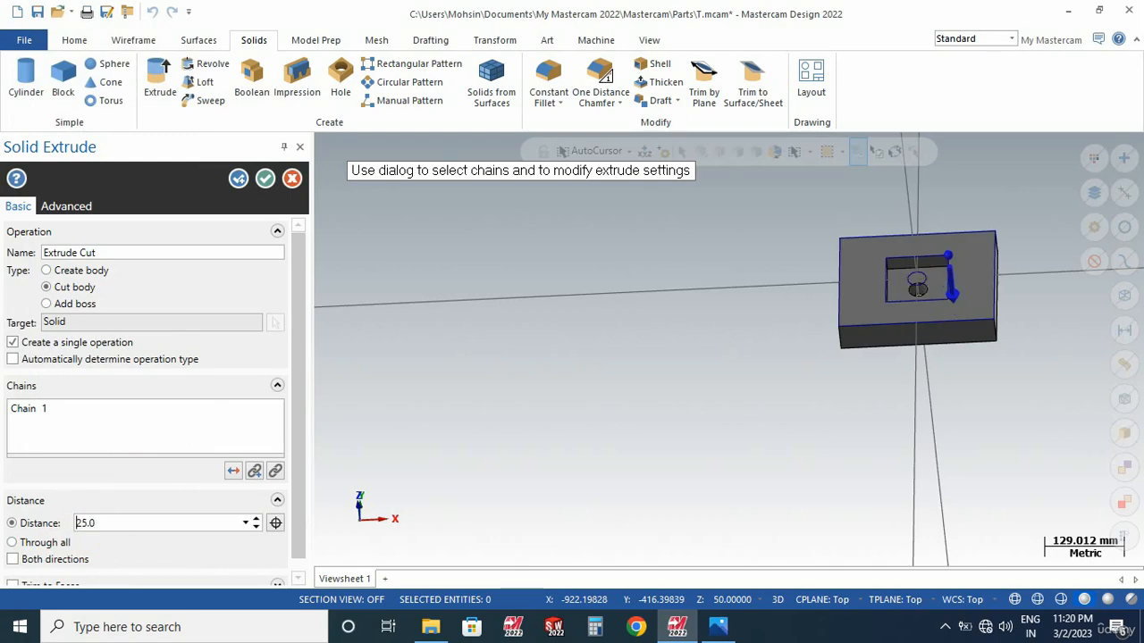
{"action": "left_click", "coordinate": [267, 181]}
{"action": "scroll", "coordinate": [762, 302], "scroll_direction": "up", "scroll_amount": 2}
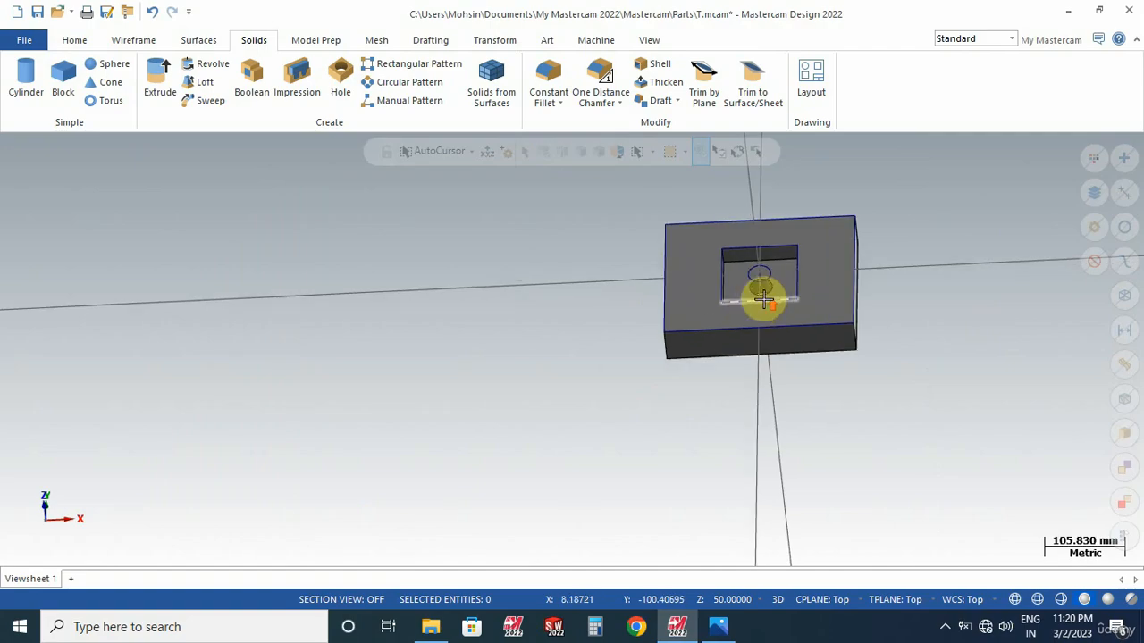
{"action": "scroll", "coordinate": [763, 299], "scroll_direction": "up", "scroll_amount": 4}
{"action": "mouse_move", "coordinate": [839, 314]}
{"action": "middle_mouse_down"}
{"action": "mouse_move", "coordinate": [823, 355]}
{"action": "mouse_move", "coordinate": [853, 298]}
{"action": "middle_mouse_up"}
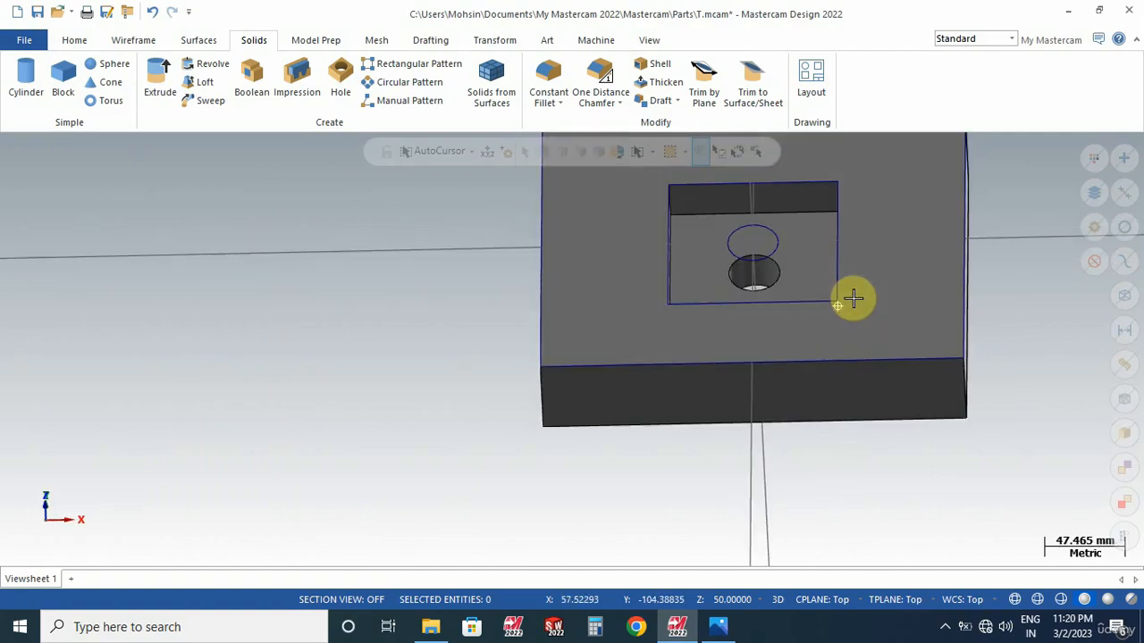
{"action": "scroll", "coordinate": [792, 357], "scroll_direction": "down", "scroll_amount": 3}
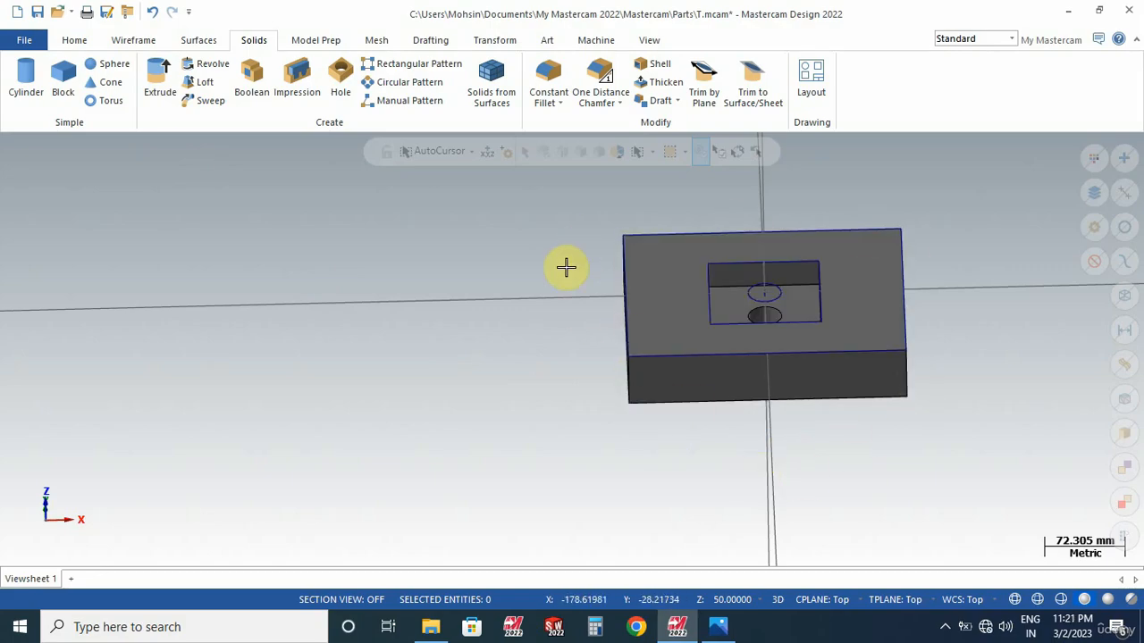
Start a Constant Fillet restricted to edge selection and select the block's four vertical outer corner edges.
{"action": "left_click", "coordinate": [550, 101]}
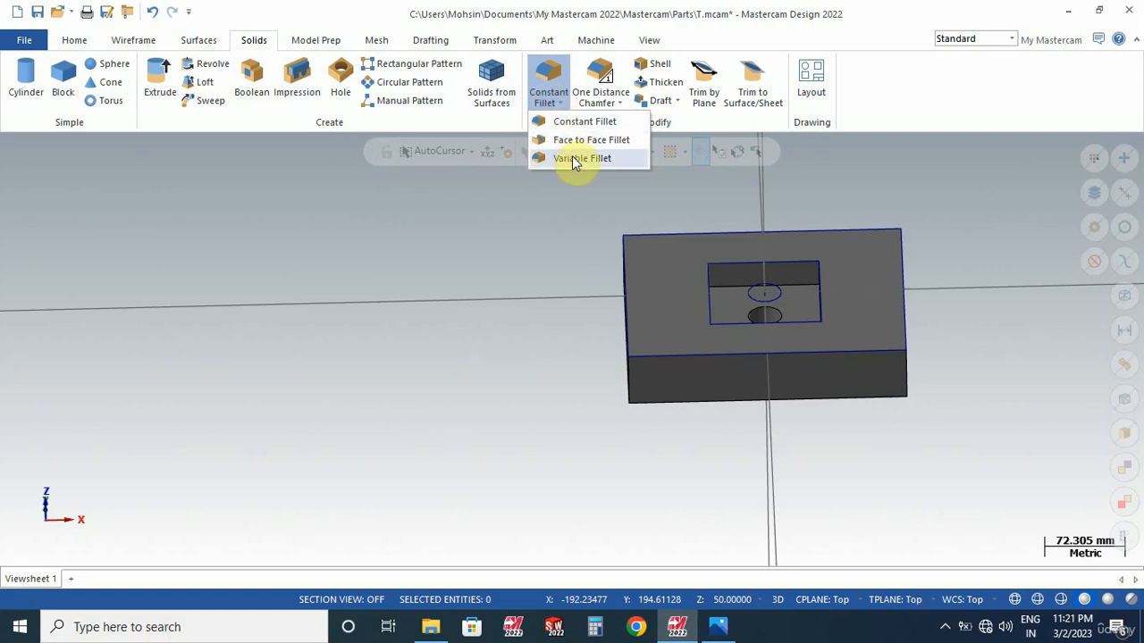
{"action": "left_click", "coordinate": [553, 77]}
{"action": "left_click", "coordinate": [554, 77]}
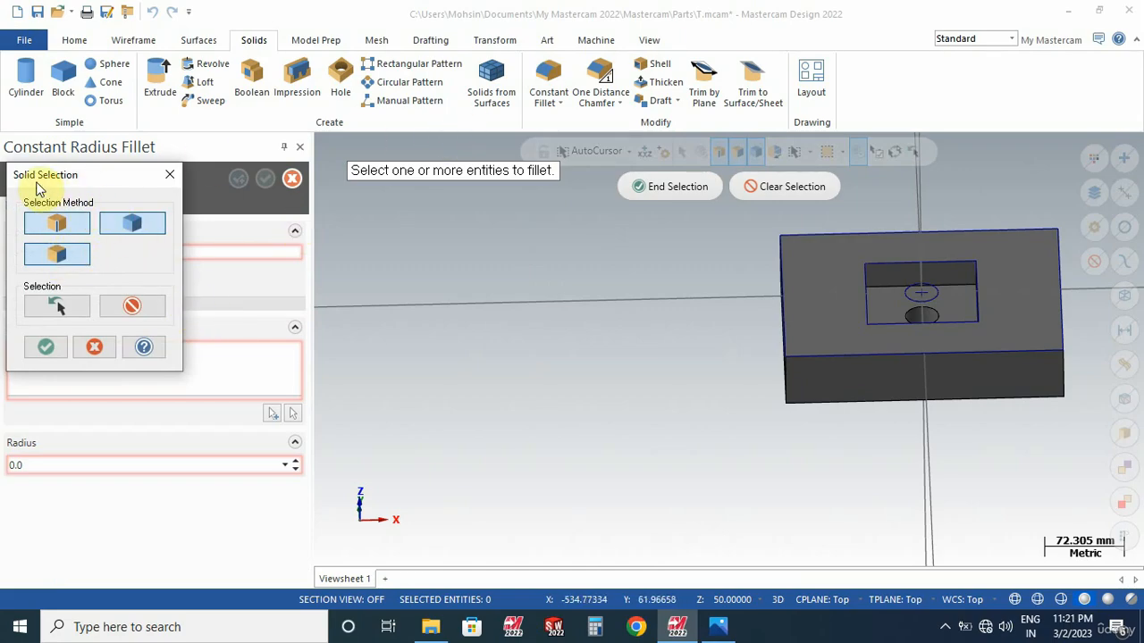
{"action": "left_click", "coordinate": [144, 223]}
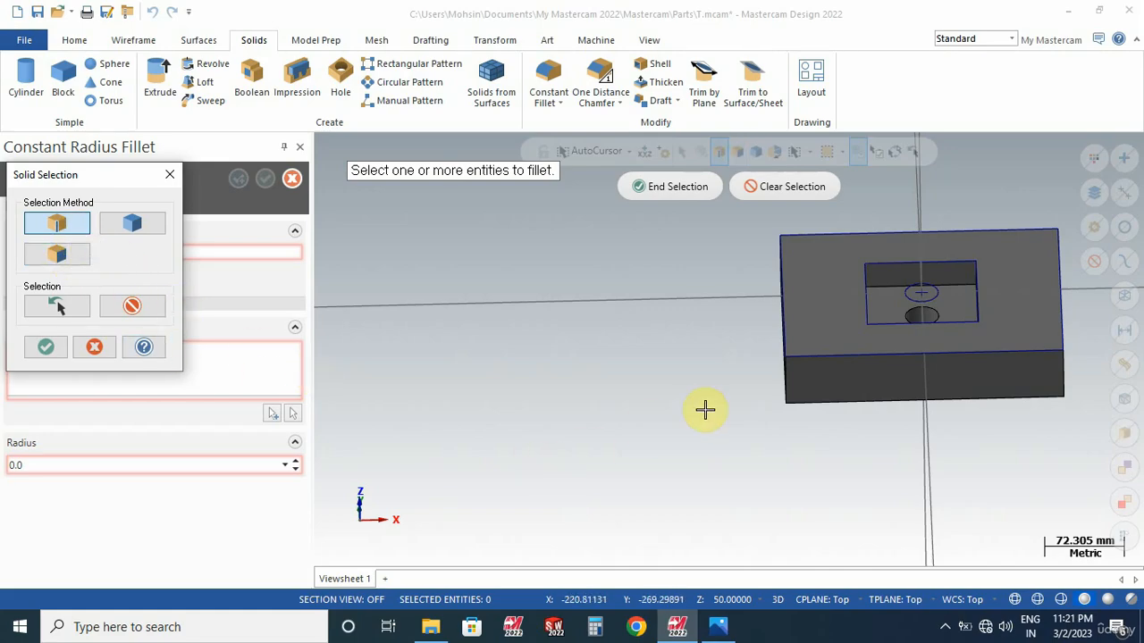
{"action": "middle_click_drag", "start_coordinate": [705, 409], "coordinate": [728, 446]}
{"action": "left_click", "coordinate": [805, 395]}
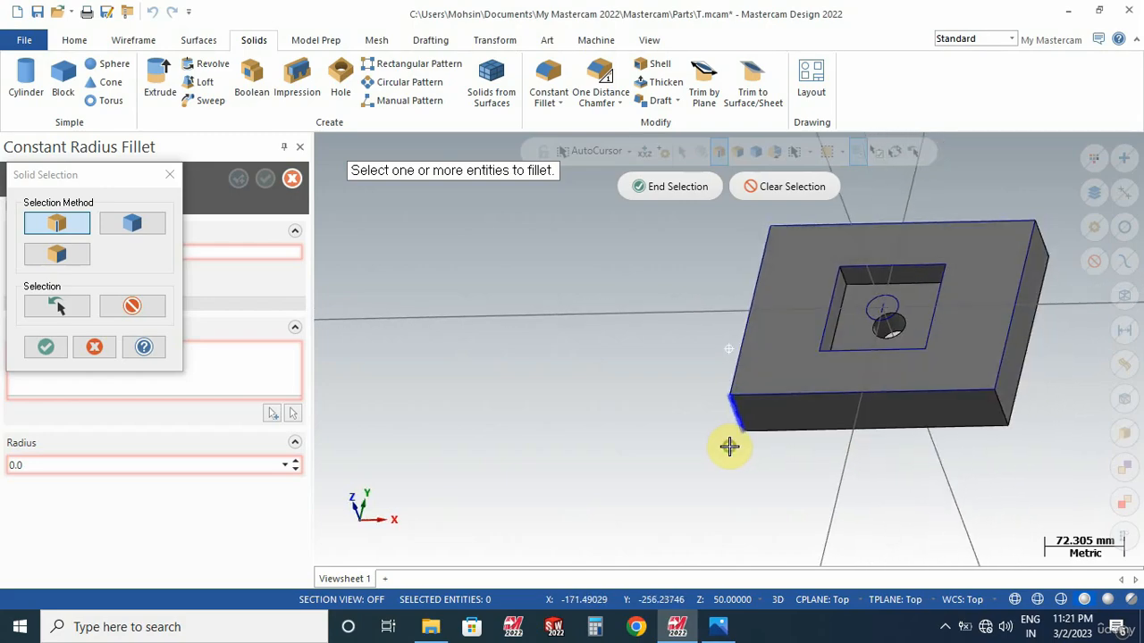
{"action": "left_click", "coordinate": [1001, 407]}
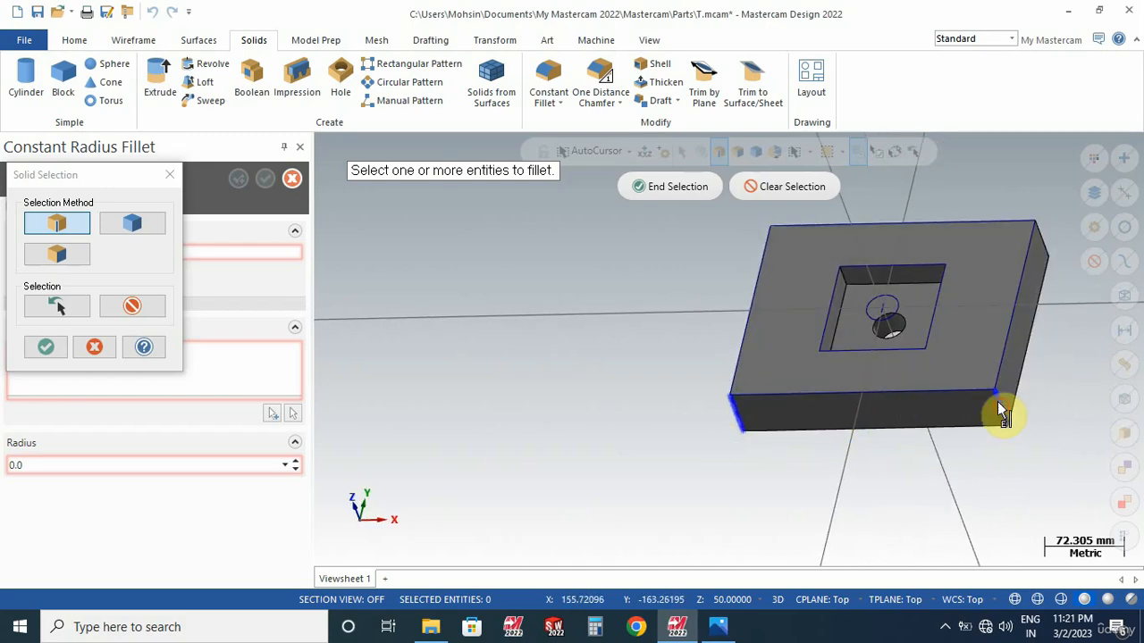
{"action": "left_click", "coordinate": [1044, 244]}
{"action": "middle_click_drag", "start_coordinate": [917, 284], "coordinate": [1016, 278]}
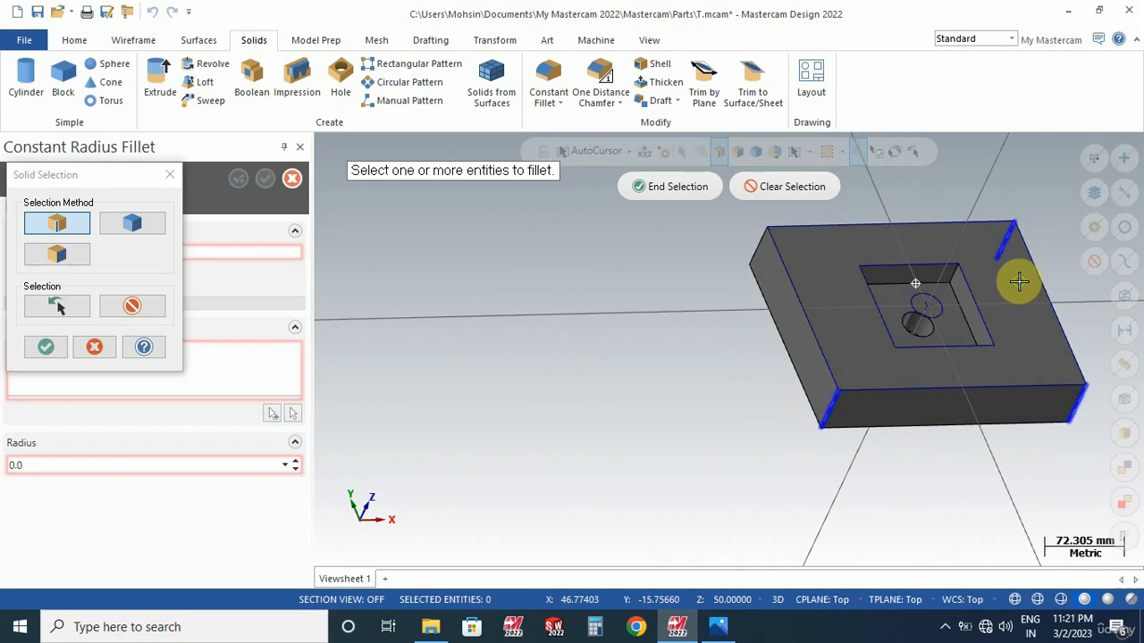
{"action": "left_click", "coordinate": [755, 245]}
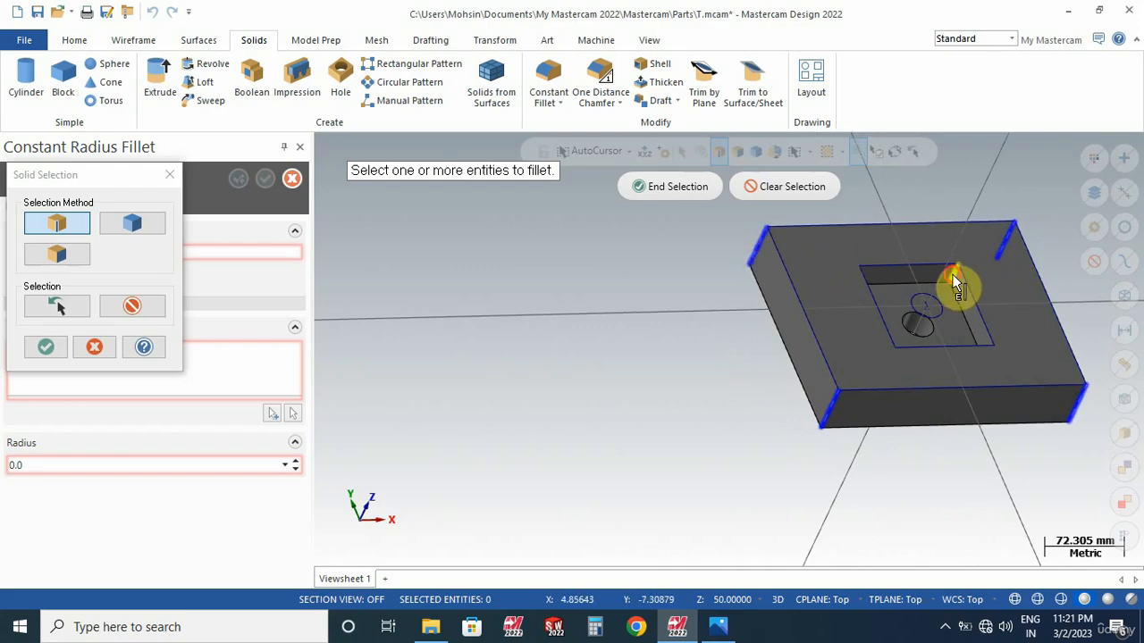
Add the square pocket's four vertical corner edges to the fillet and finish the selection.
{"action": "middle_click_drag", "start_coordinate": [937, 303], "coordinate": [881, 299]}
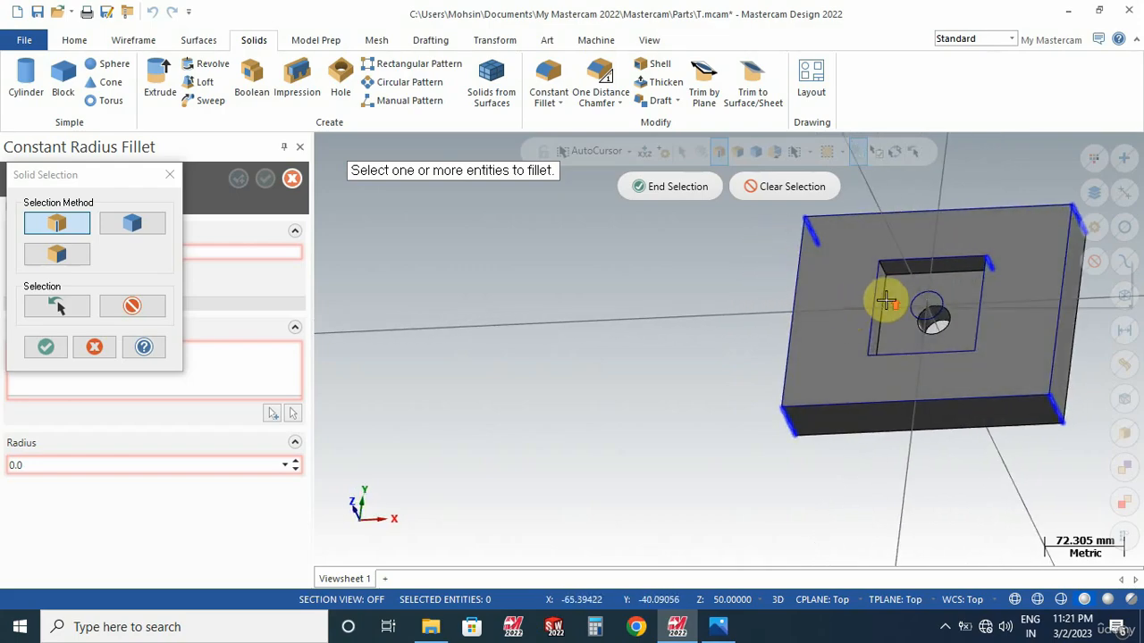
{"action": "right_click", "coordinate": [839, 260]}
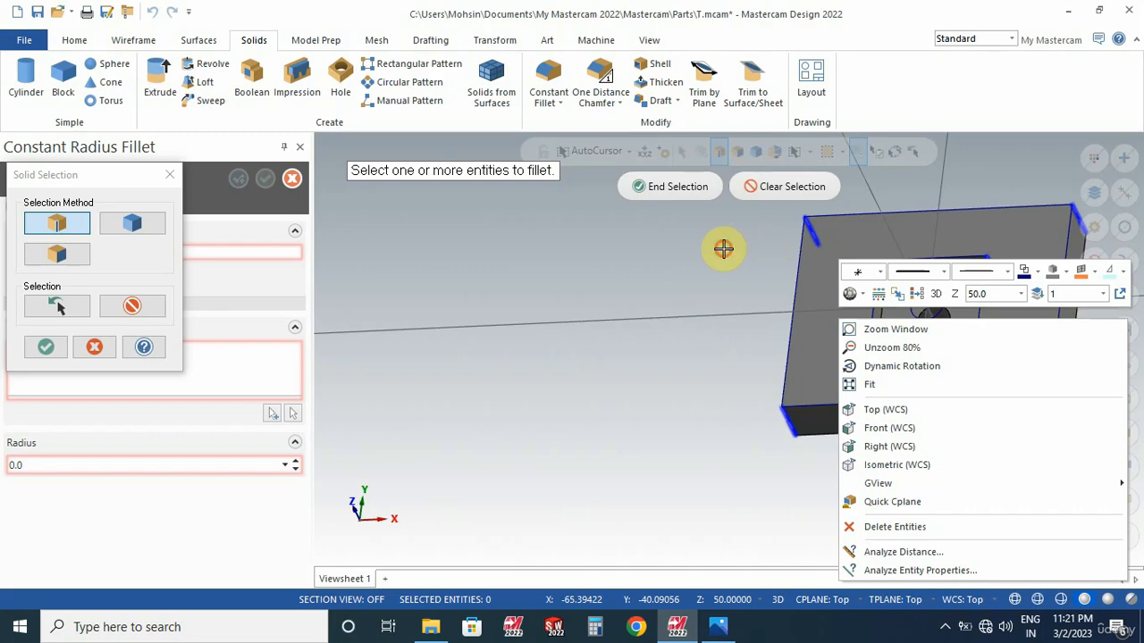
{"action": "middle_click_drag", "start_coordinate": [725, 247], "coordinate": [882, 275]}
{"action": "scroll", "coordinate": [883, 274], "scroll_direction": "up", "scroll_amount": 1}
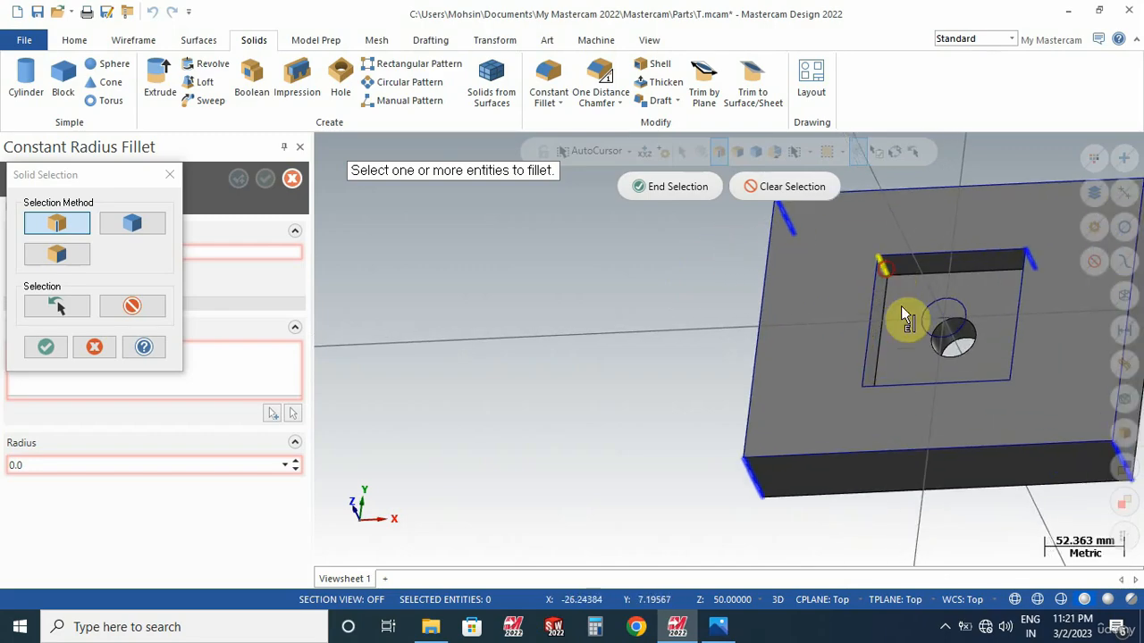
{"action": "middle_click_drag", "start_coordinate": [906, 319], "coordinate": [879, 410]}
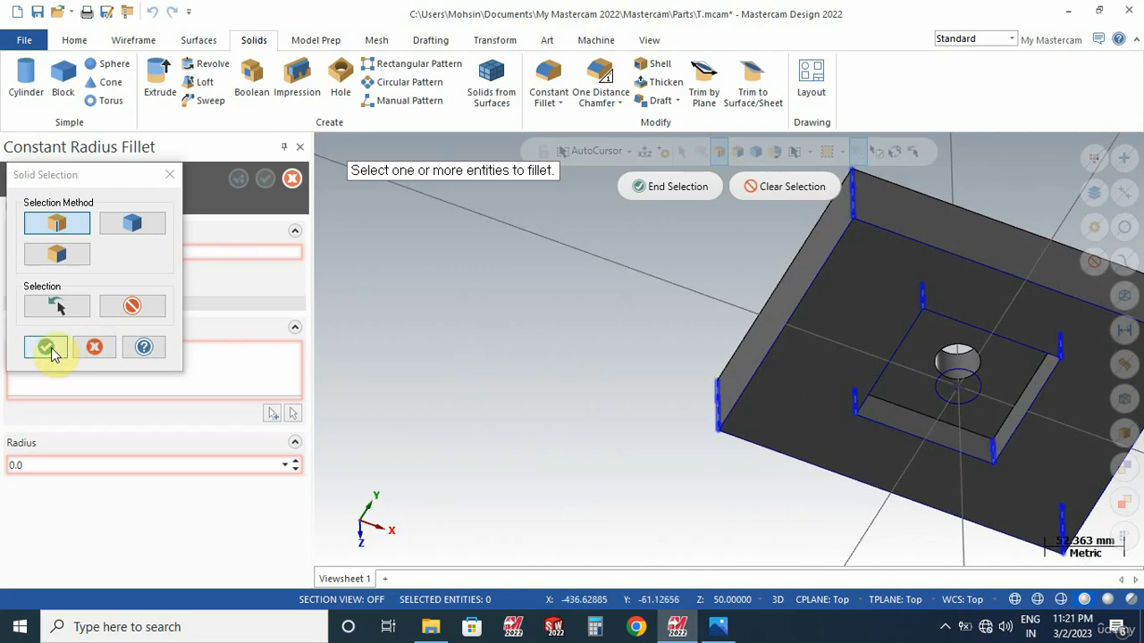
{"action": "left_click", "coordinate": [679, 189]}
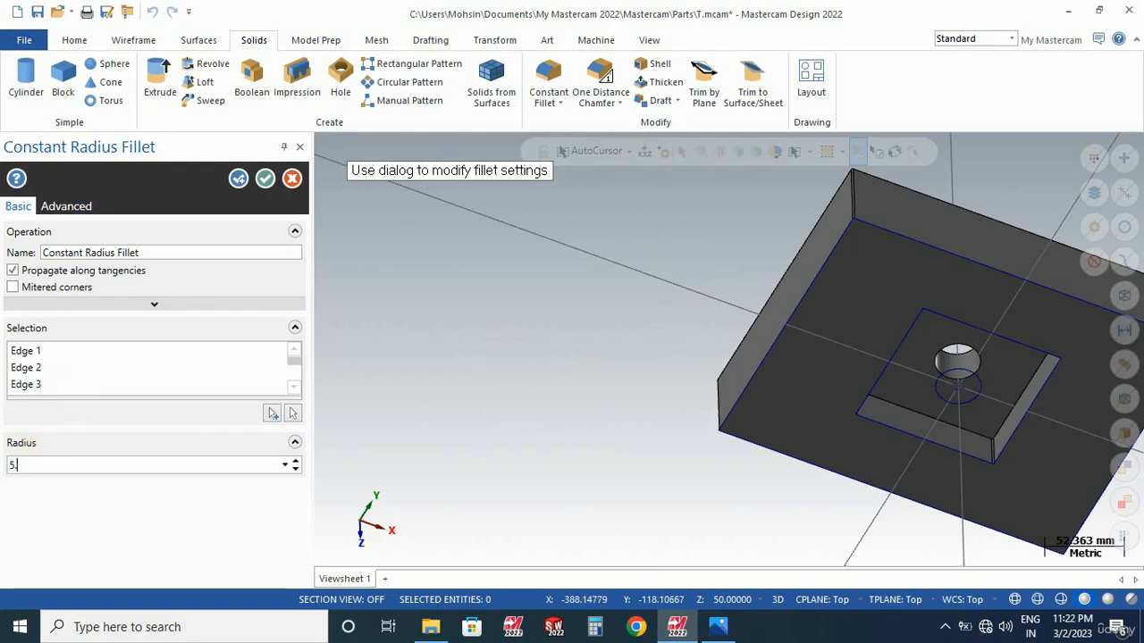
Set the fillet radius to 5 mm and create the fillets on the block and pocket corners.
{"action": "left_click", "coordinate": [538, 398]}
{"action": "middle_click_drag", "start_coordinate": [589, 340], "coordinate": [589, 299]}
{"action": "right_click", "coordinate": [589, 299]}
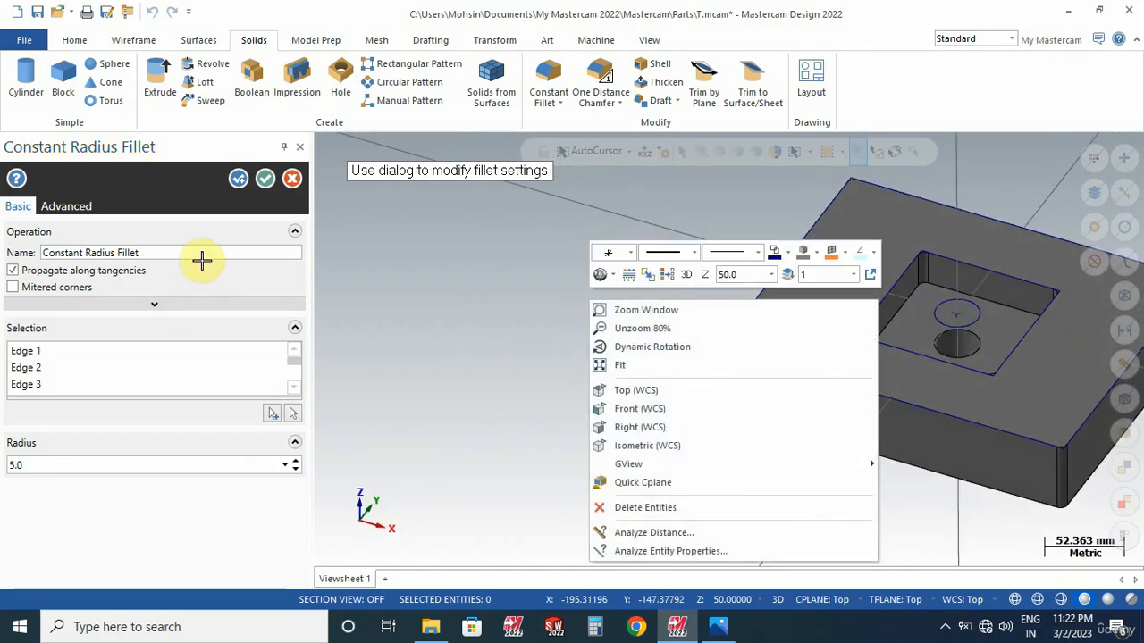
{"action": "left_click", "coordinate": [265, 179]}
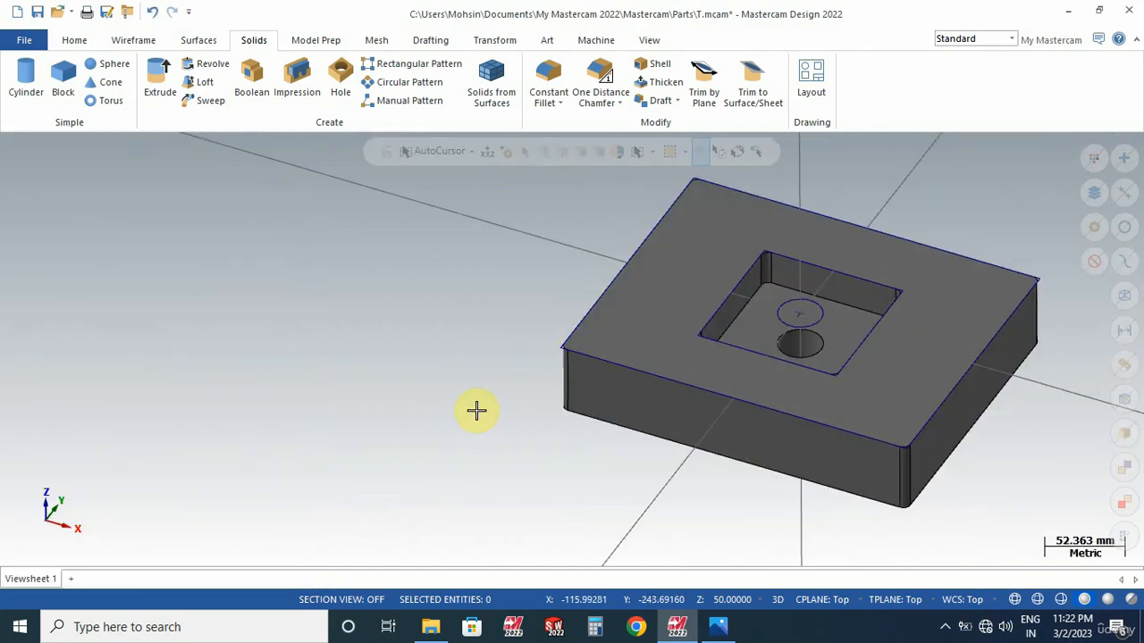
Apply a 1 mm One Distance Chamfer to the block's top face.
{"action": "middle_click_drag", "start_coordinate": [534, 422], "coordinate": [589, 409]}
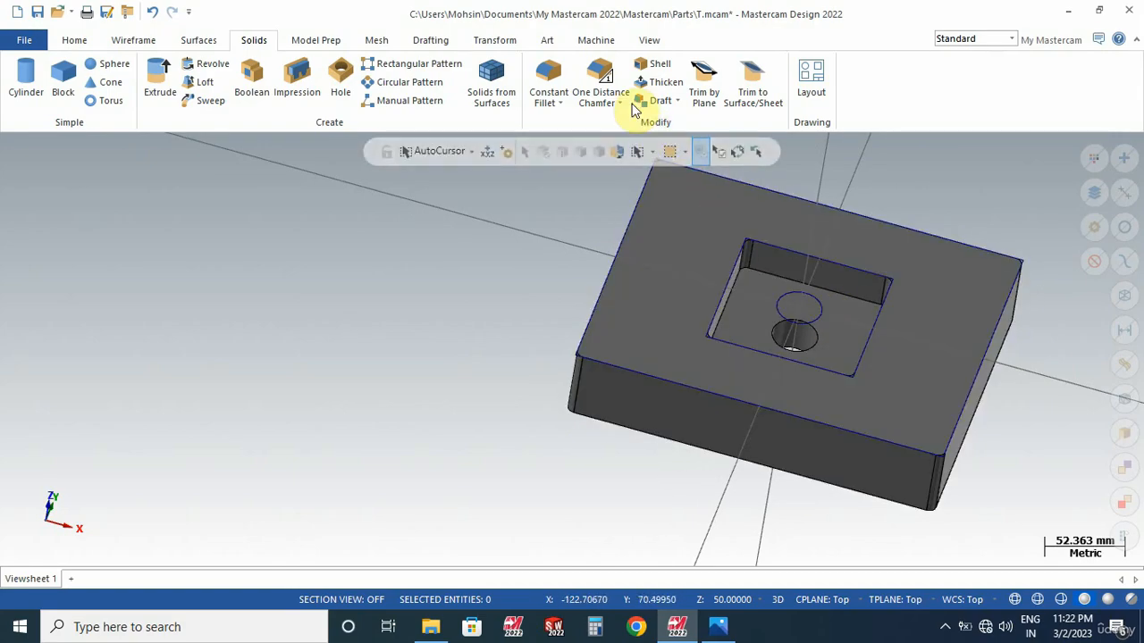
{"action": "left_click", "coordinate": [610, 78]}
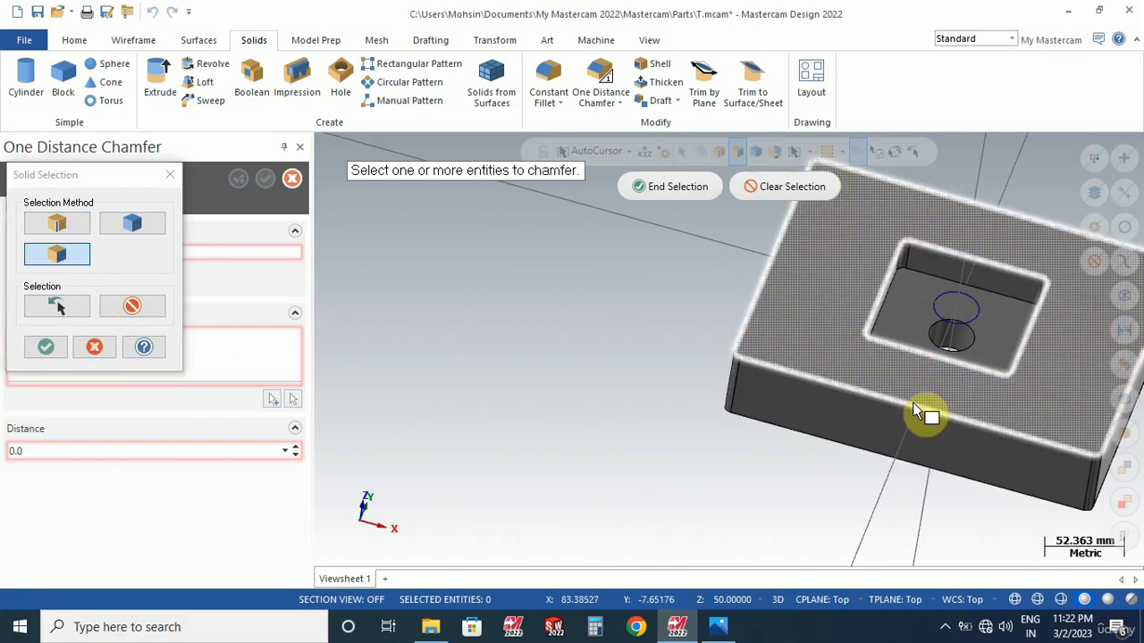
{"action": "left_click", "coordinate": [666, 192]}
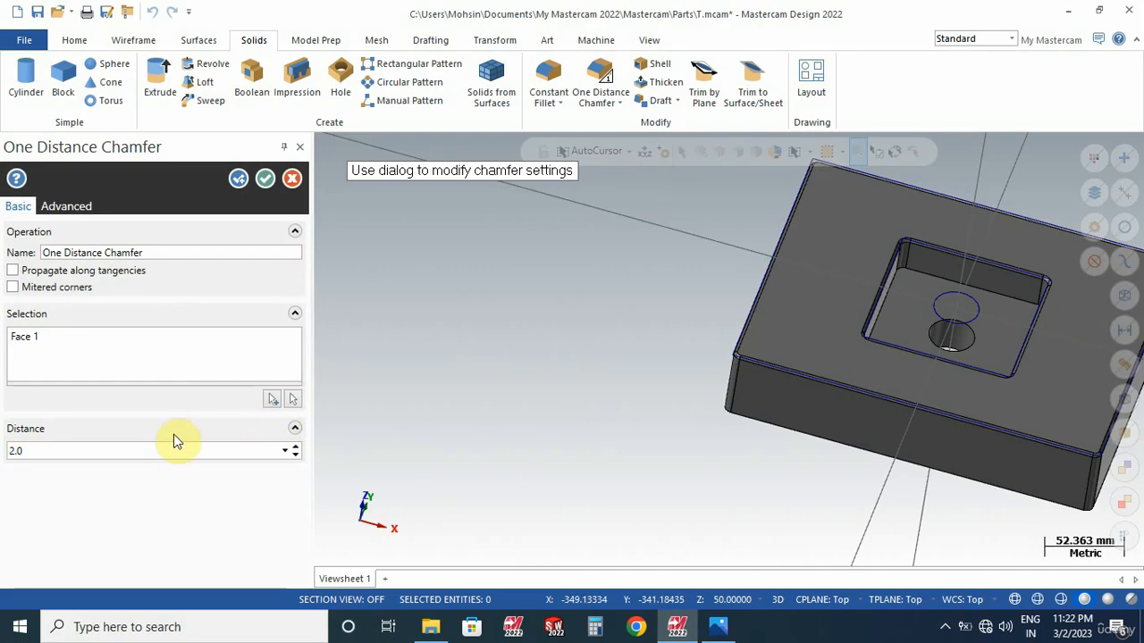
{"action": "left_click_drag", "start_coordinate": [34, 454], "coordinate": [3, 461]}
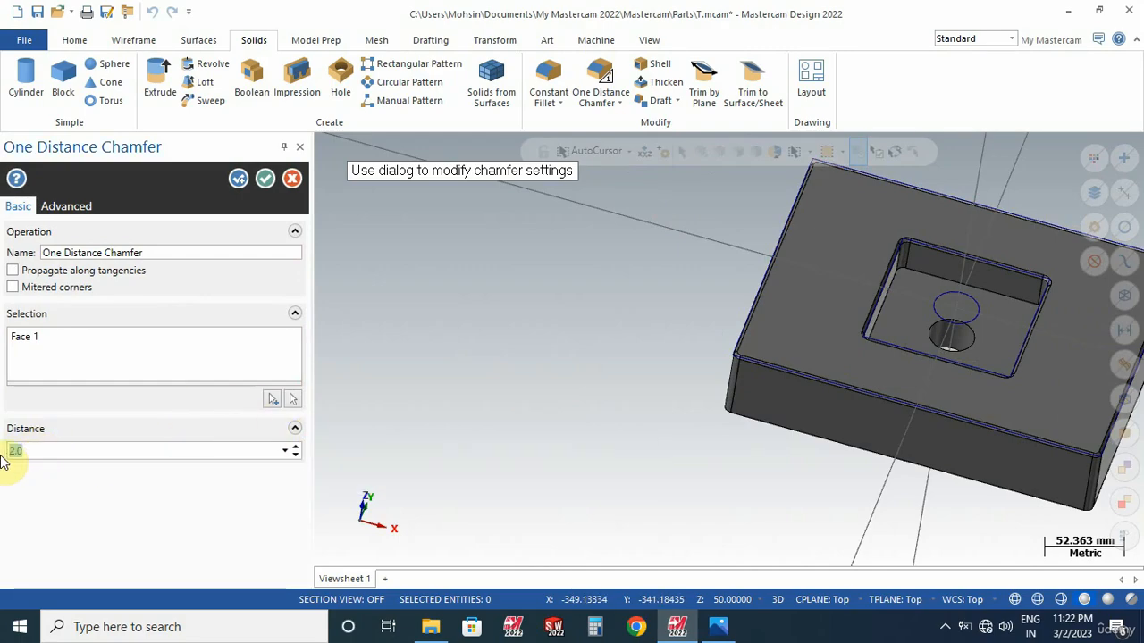
{"action": "type", "text": "1"}
{"action": "key", "text": "Return"}
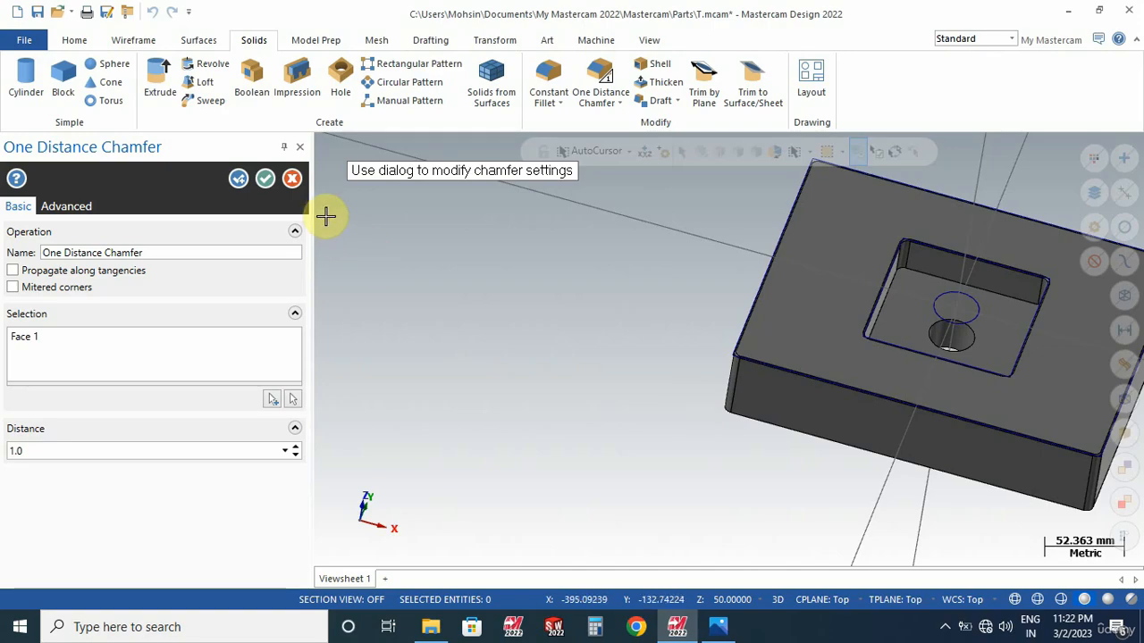
{"action": "left_click", "coordinate": [267, 180]}
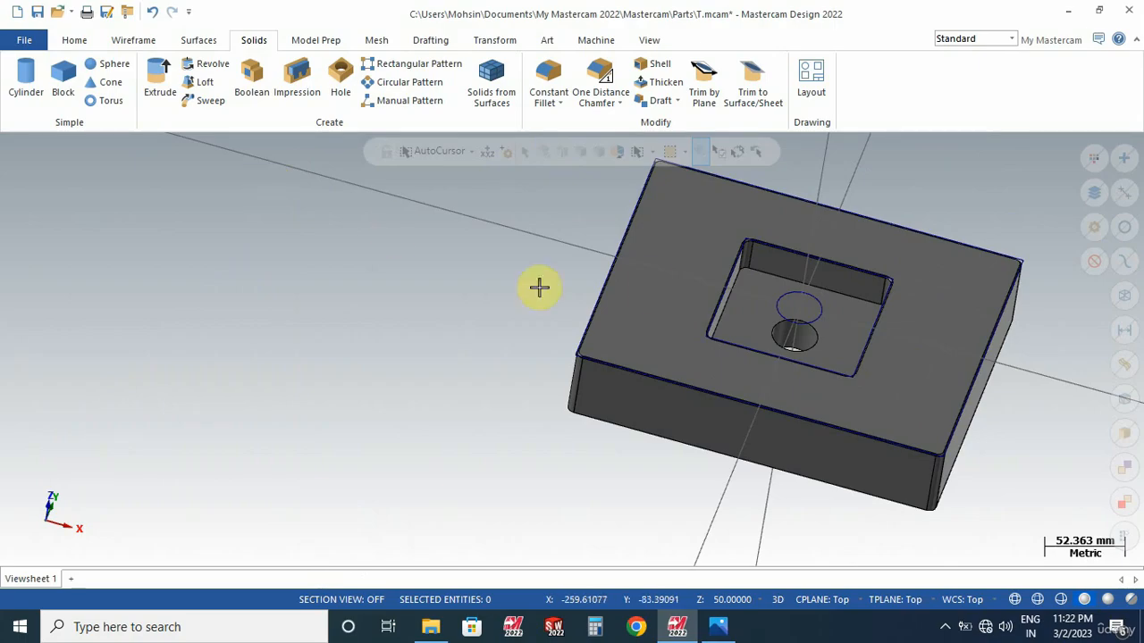
Try a 5 mm Constant Radius Fillet on the circular hole's upper edge in the pocket floor.
{"action": "scroll", "coordinate": [798, 278], "scroll_direction": "up", "scroll_amount": 3}
{"action": "scroll", "coordinate": [794, 261], "scroll_direction": "down", "scroll_amount": 1}
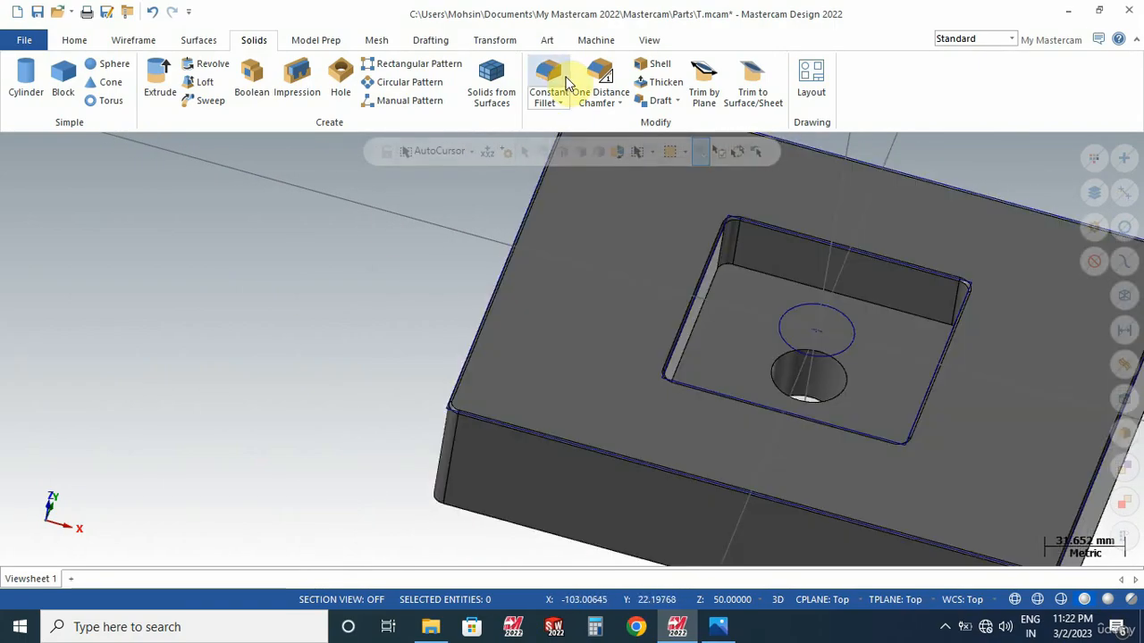
{"action": "left_click", "coordinate": [562, 82]}
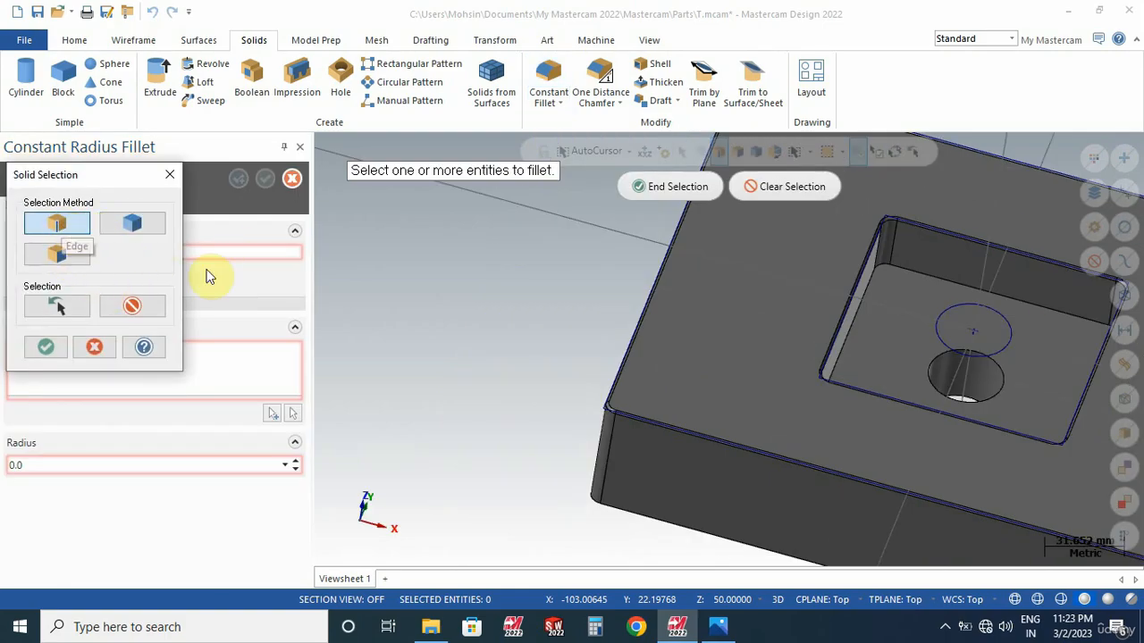
{"action": "left_click", "coordinate": [936, 355]}
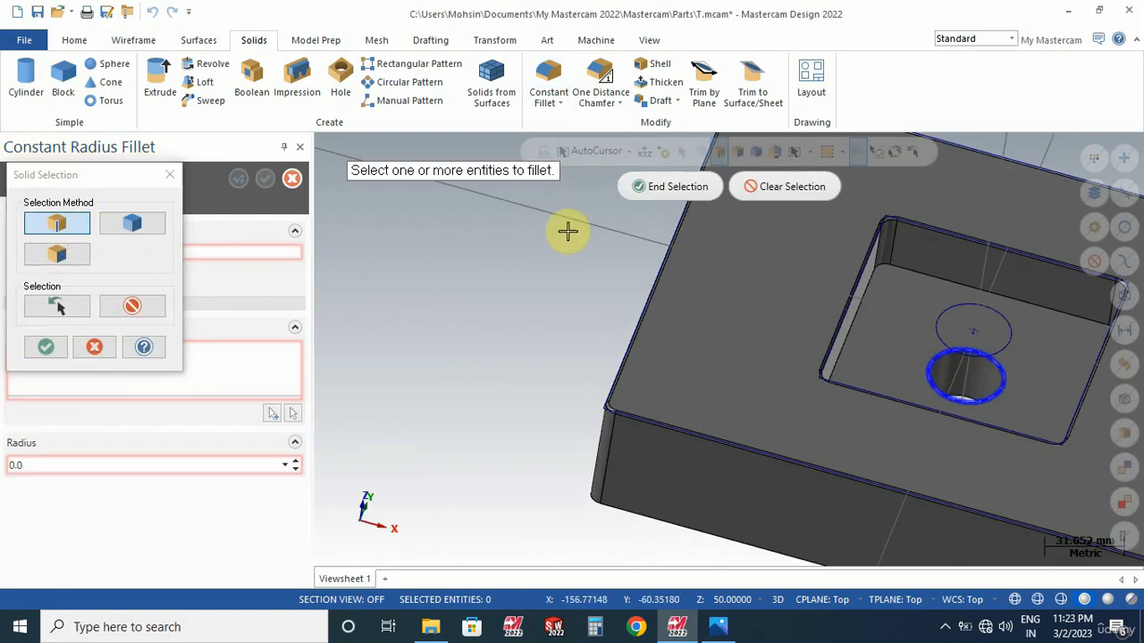
{"action": "left_click", "coordinate": [647, 189]}
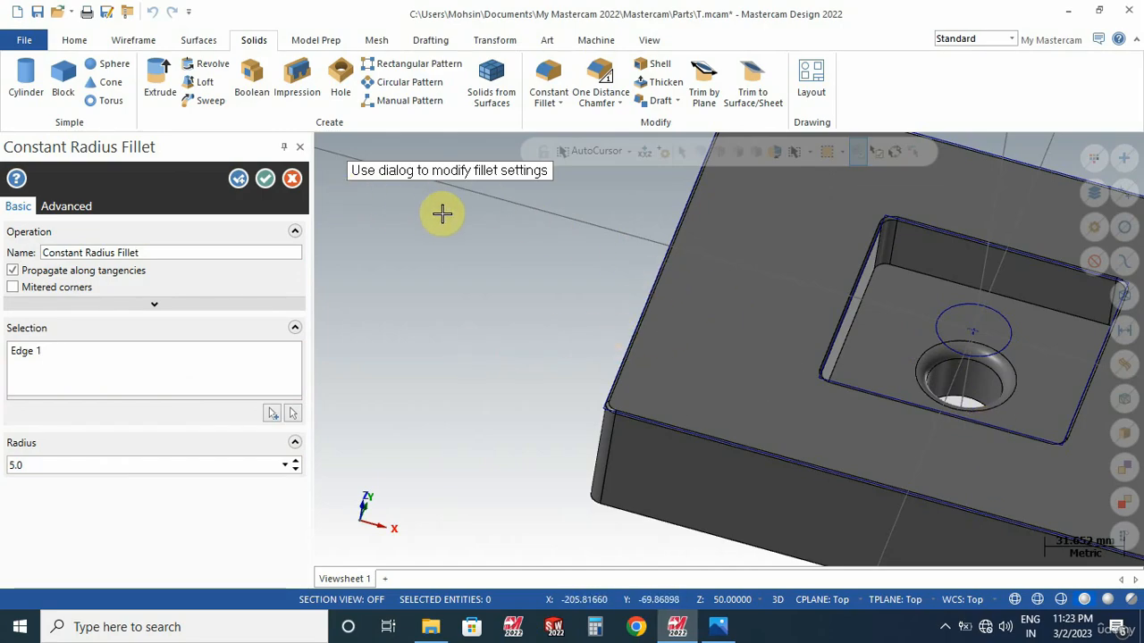
{"action": "key", "text": "Return"}
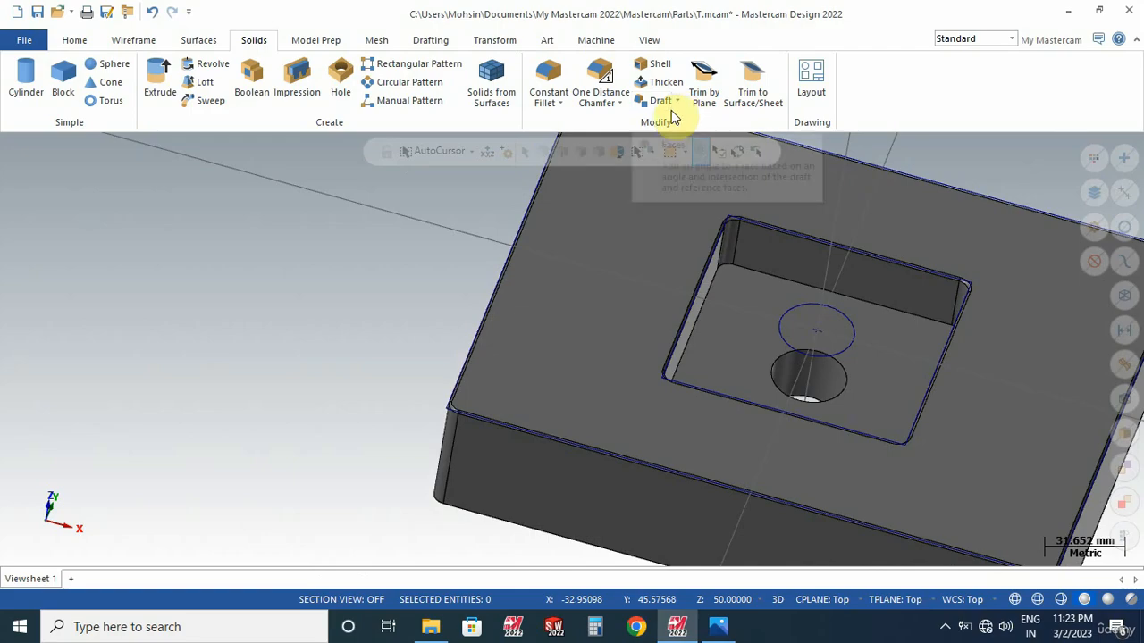
Apply a 1 mm One Distance Chamfer to the circular hole's two edges, in the pocket floor and on the block's underside.
{"action": "left_click", "coordinate": [601, 73]}
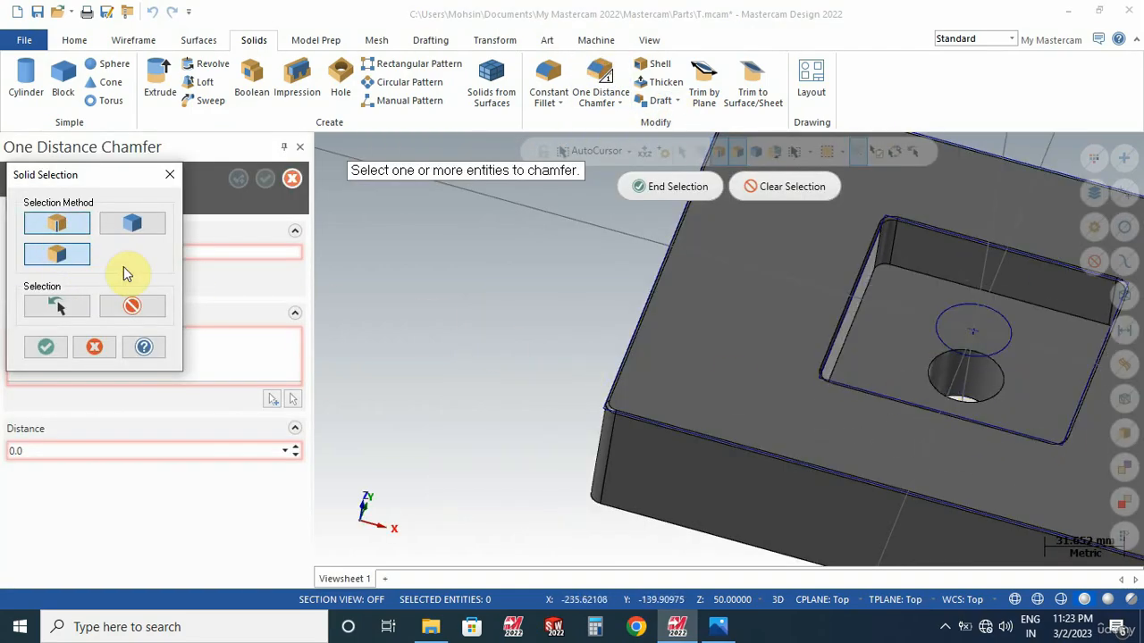
{"action": "left_click", "coordinate": [936, 363]}
{"action": "middle_click_drag", "start_coordinate": [502, 330], "coordinate": [815, 518]}
{"action": "left_click", "coordinate": [815, 515]}
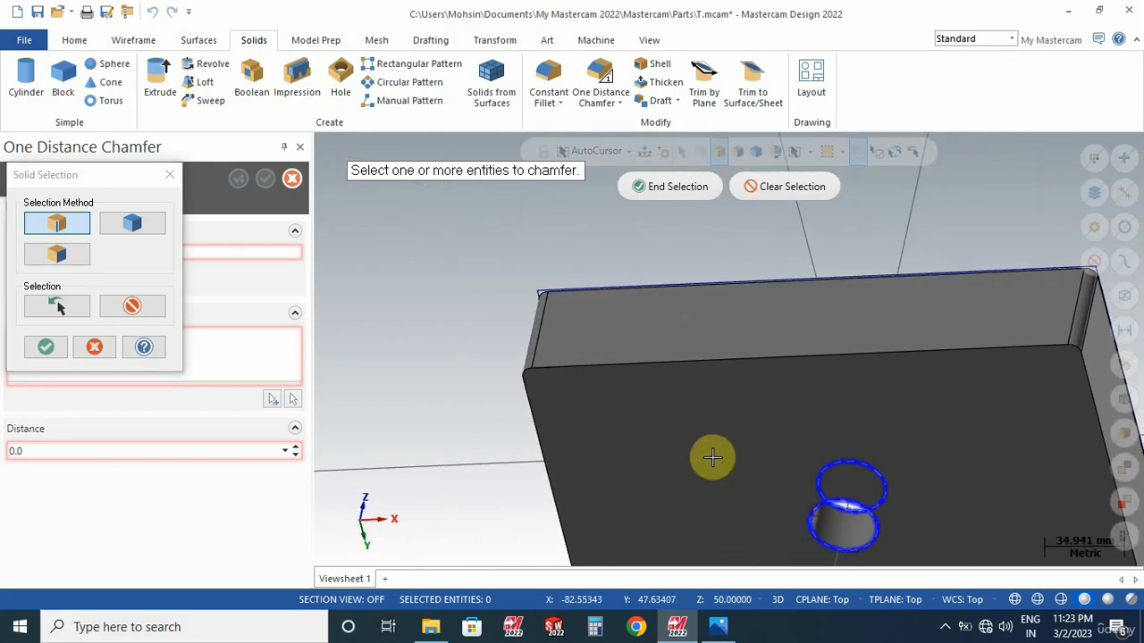
{"action": "left_click", "coordinate": [672, 187]}
{"action": "middle_click_drag", "start_coordinate": [868, 301], "coordinate": [806, 332]}
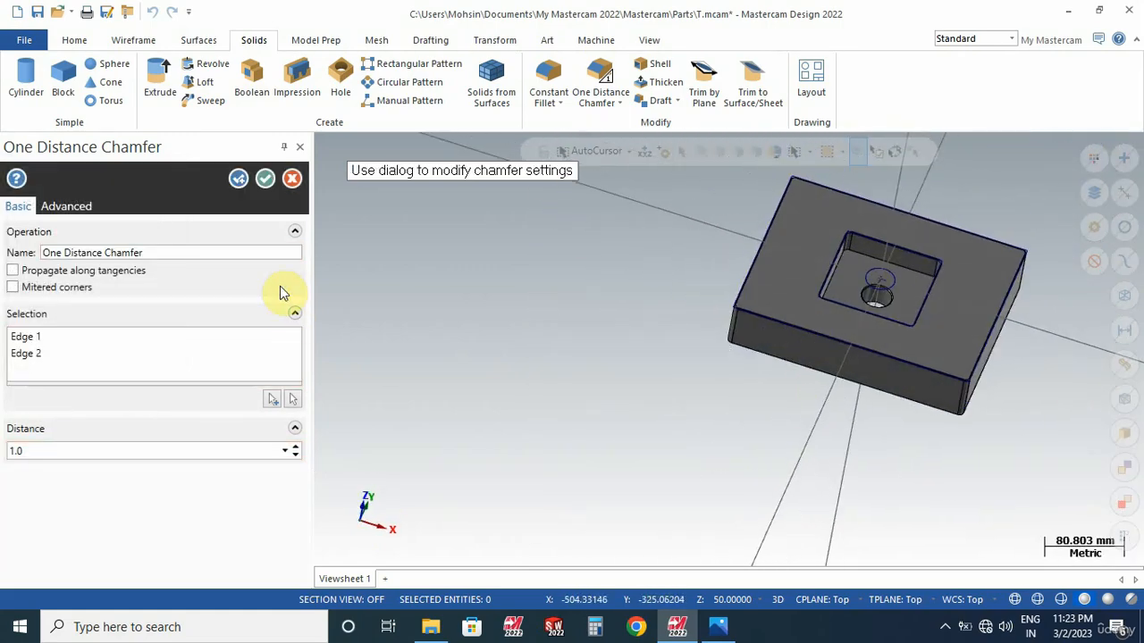
{"action": "left_click", "coordinate": [265, 179]}
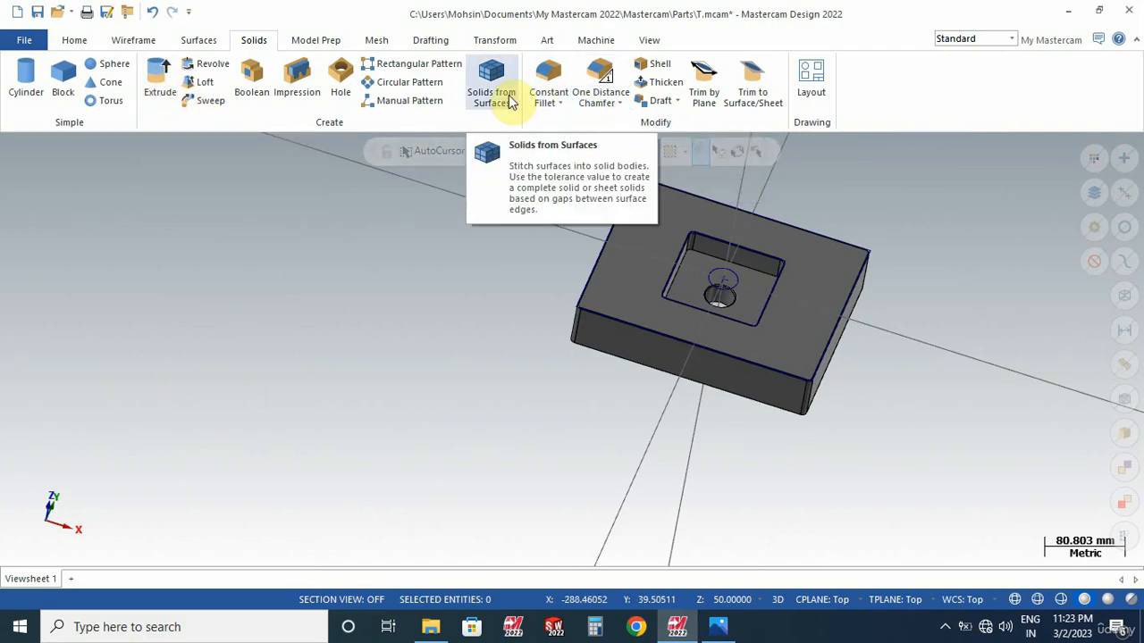
Draw a tall center-anchored rectangle in empty space beside the block, with the view set to Top (WCS).
{"action": "scroll", "coordinate": [777, 313], "scroll_direction": "down", "scroll_amount": 4}
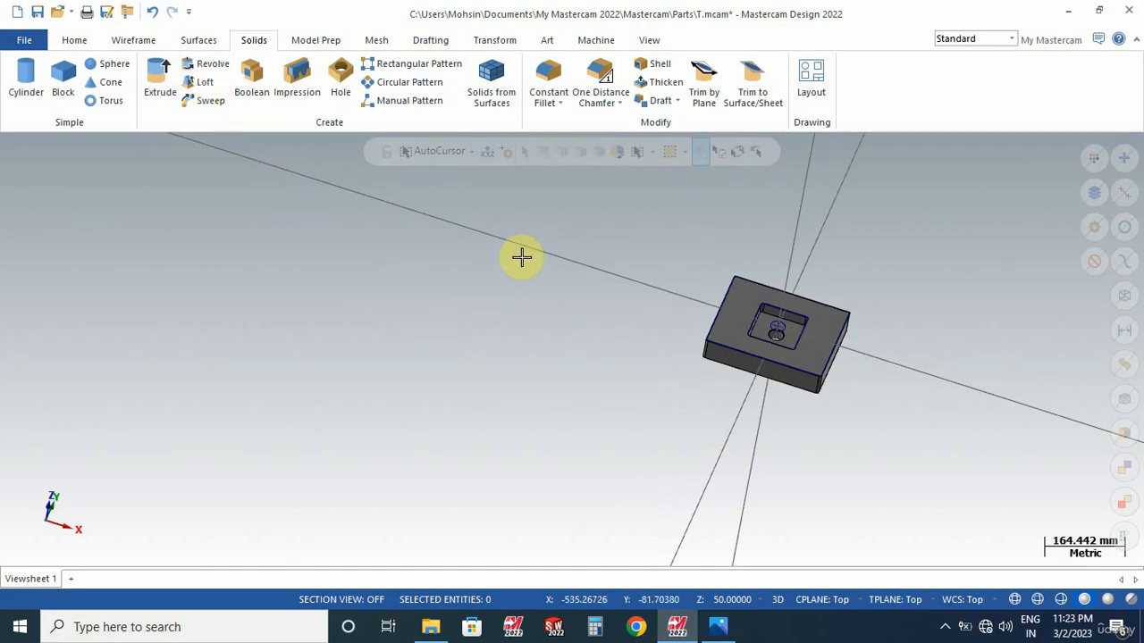
{"action": "right_click", "coordinate": [440, 317]}
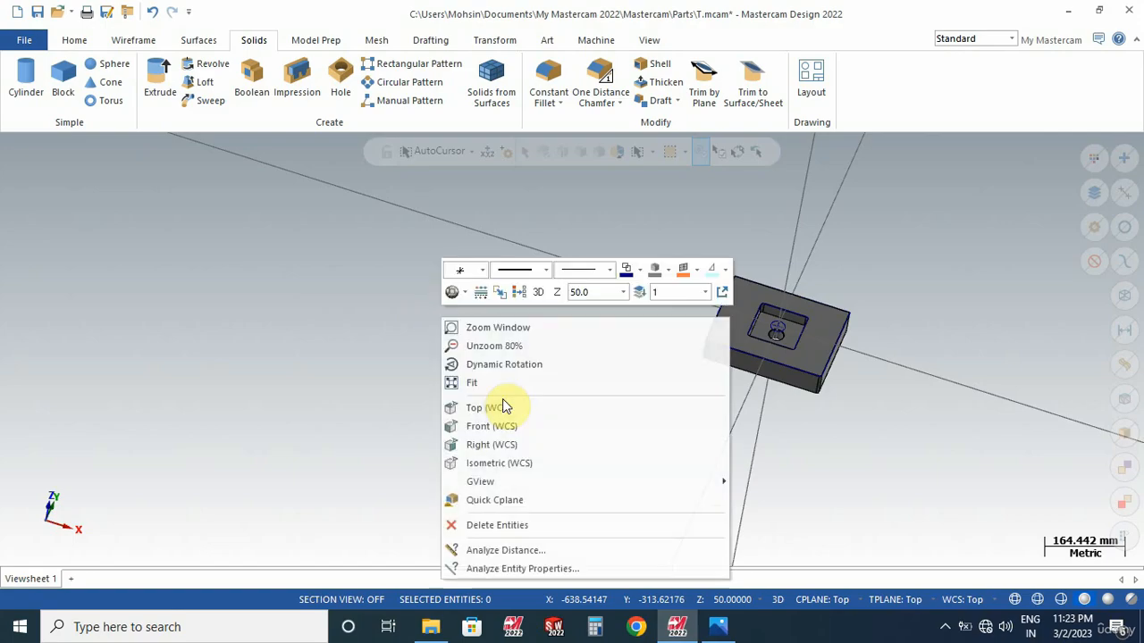
{"action": "left_click", "coordinate": [499, 403]}
{"action": "scroll", "coordinate": [797, 420], "scroll_direction": "down", "scroll_amount": 5}
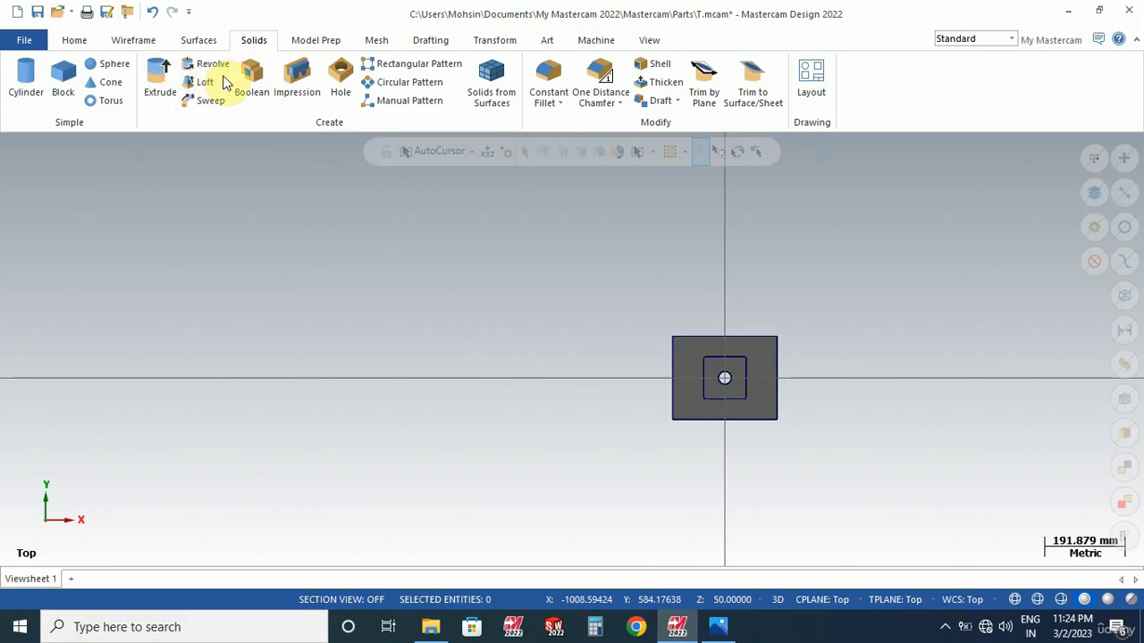
{"action": "left_click", "coordinate": [127, 39]}
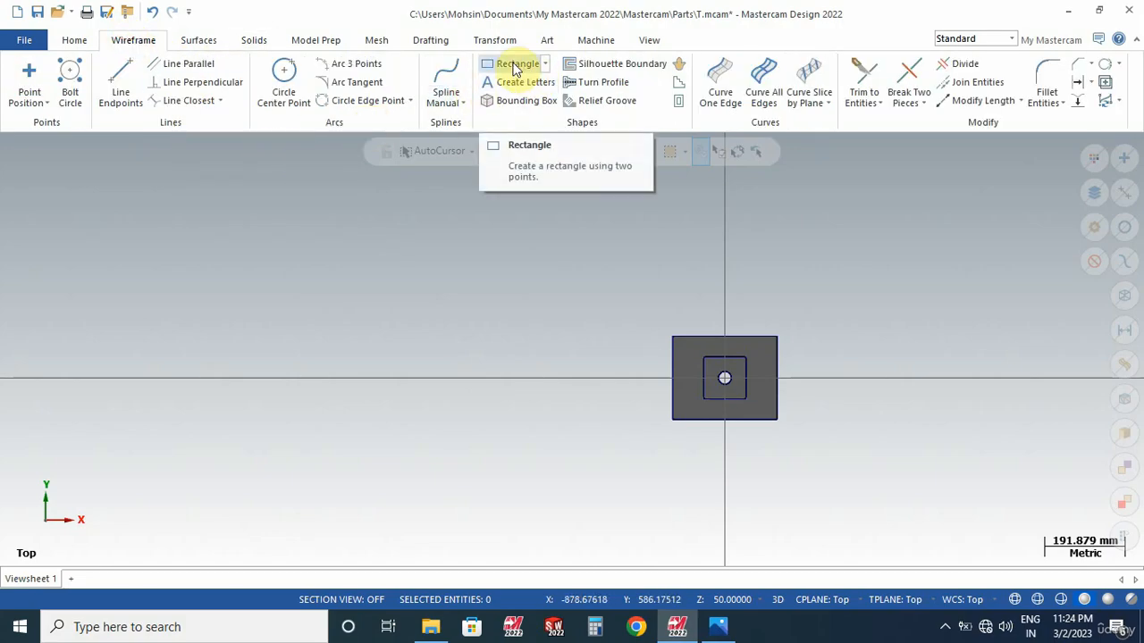
{"action": "left_click", "coordinate": [253, 43]}
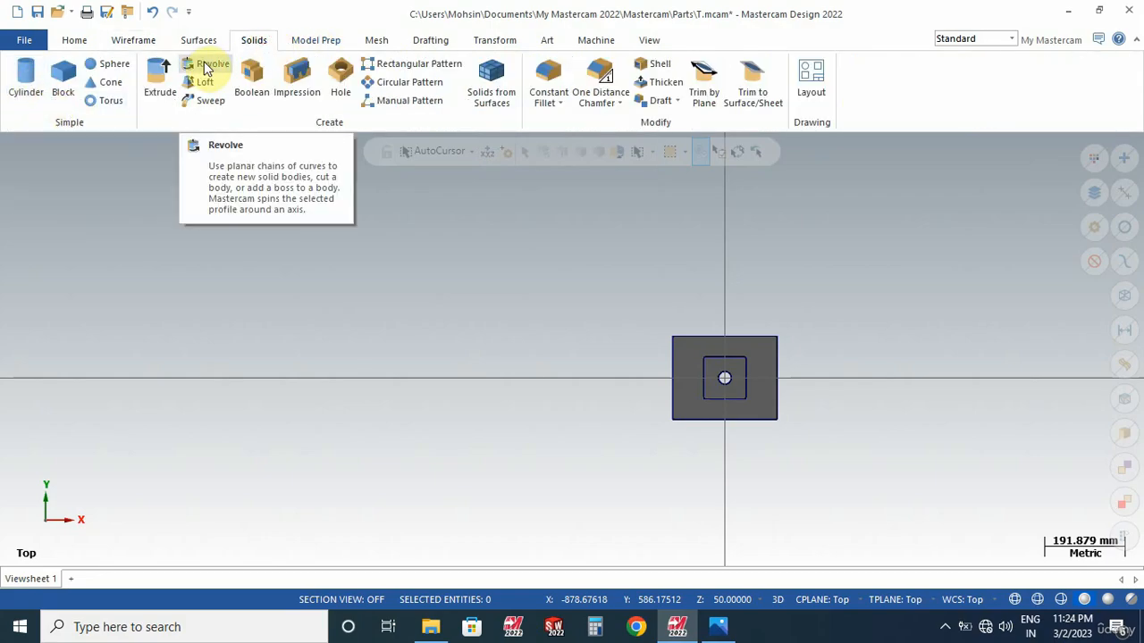
{"action": "left_click", "coordinate": [133, 40]}
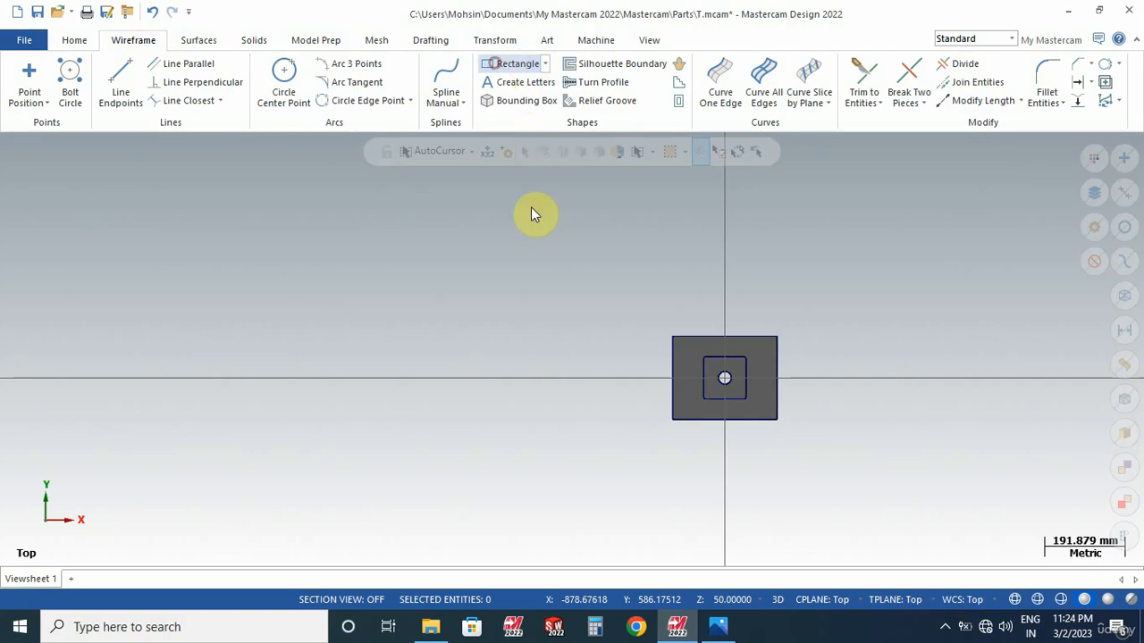
{"action": "left_click", "coordinate": [562, 239]}
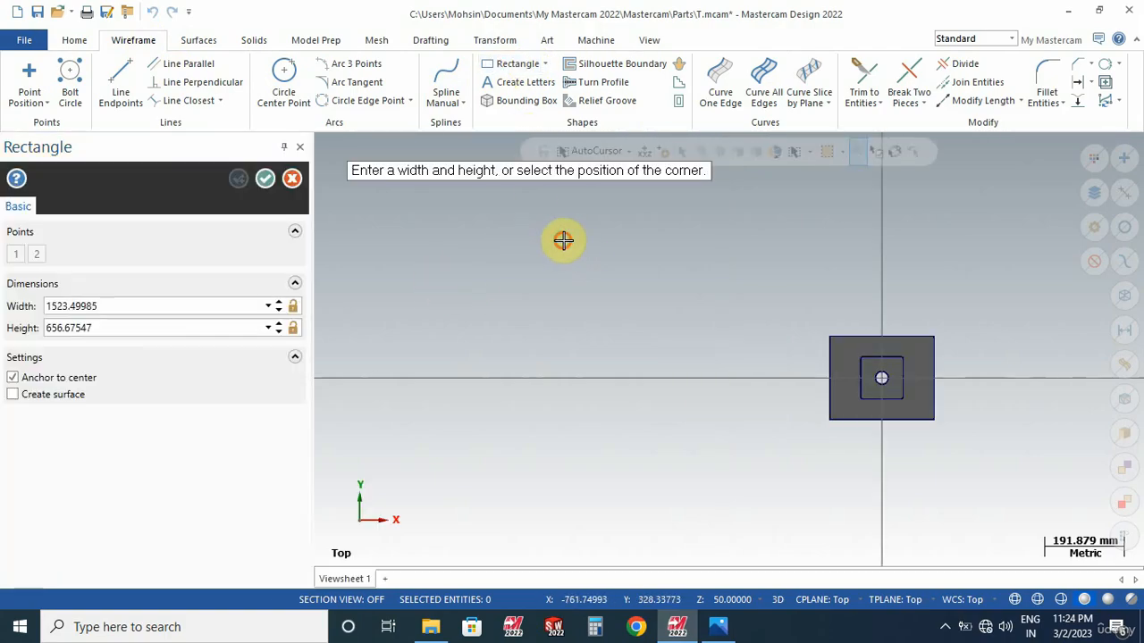
{"action": "left_click", "coordinate": [610, 331]}
{"action": "left_click", "coordinate": [265, 178]}
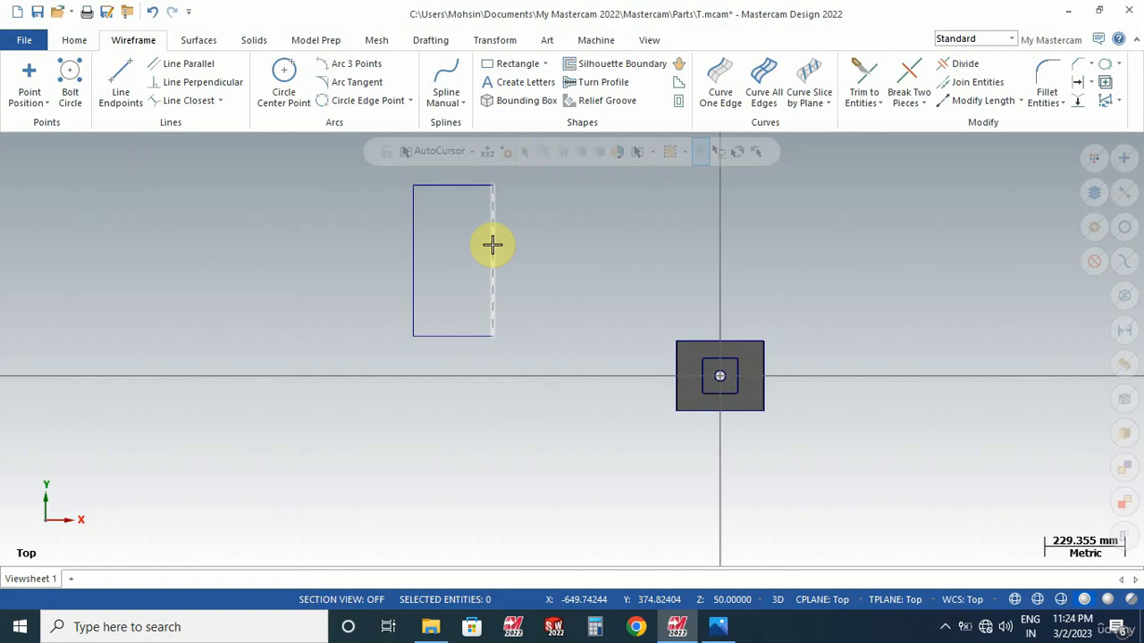
Round the rectangle's upper-right corner with a 25 mm fillet, trimming the lines.
{"action": "scroll", "coordinate": [527, 214], "scroll_direction": "down", "scroll_amount": 2}
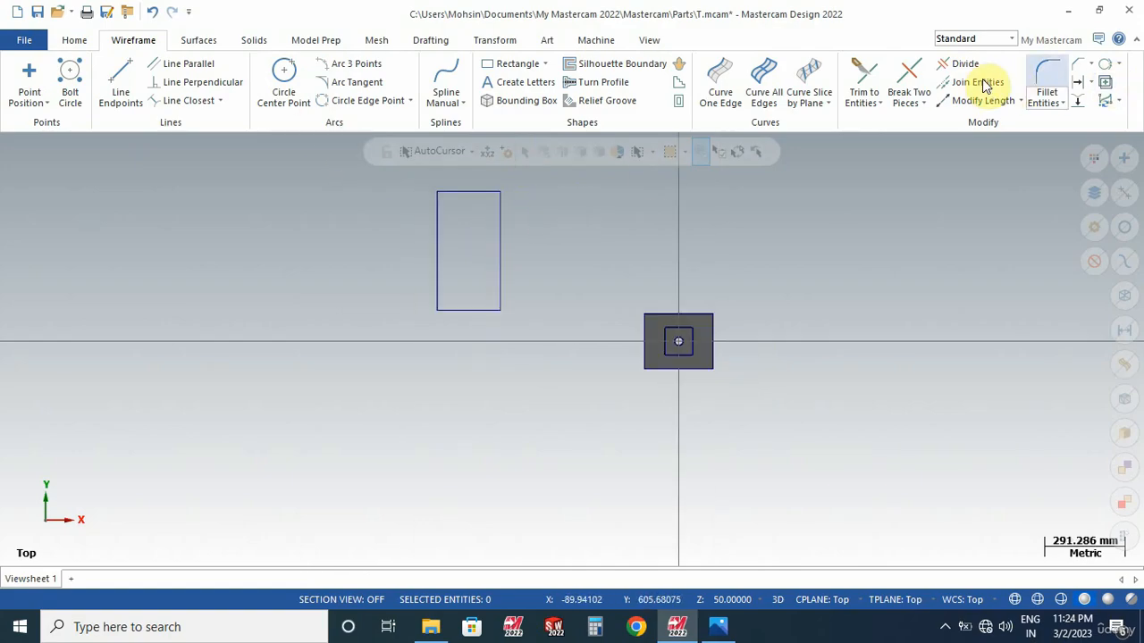
{"action": "left_click", "coordinate": [1044, 80]}
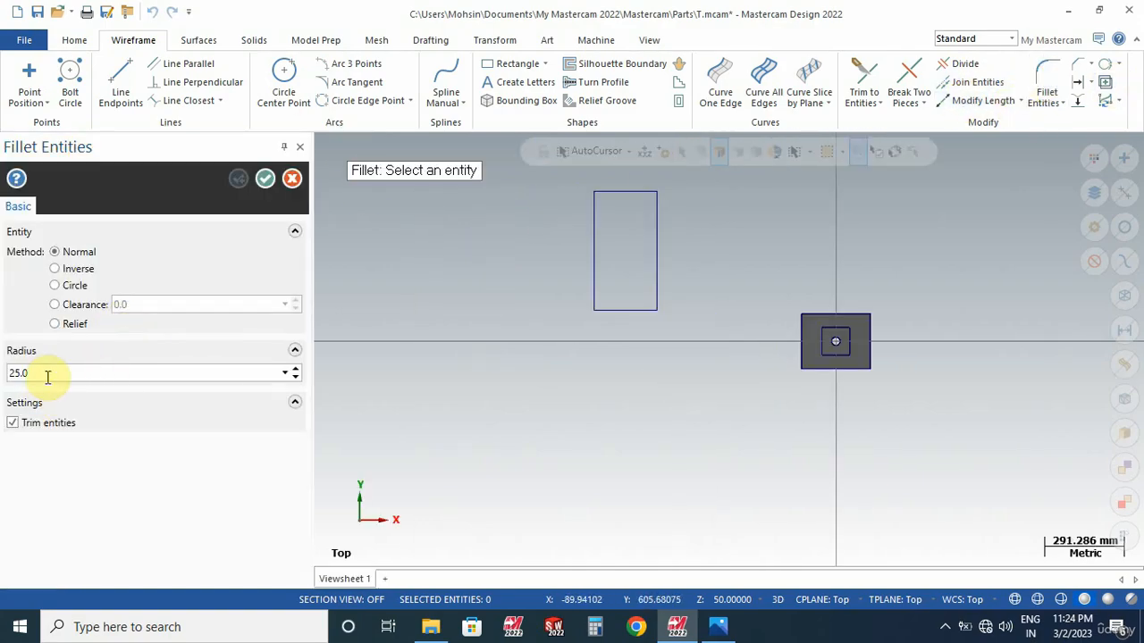
{"action": "key", "text": "Return"}
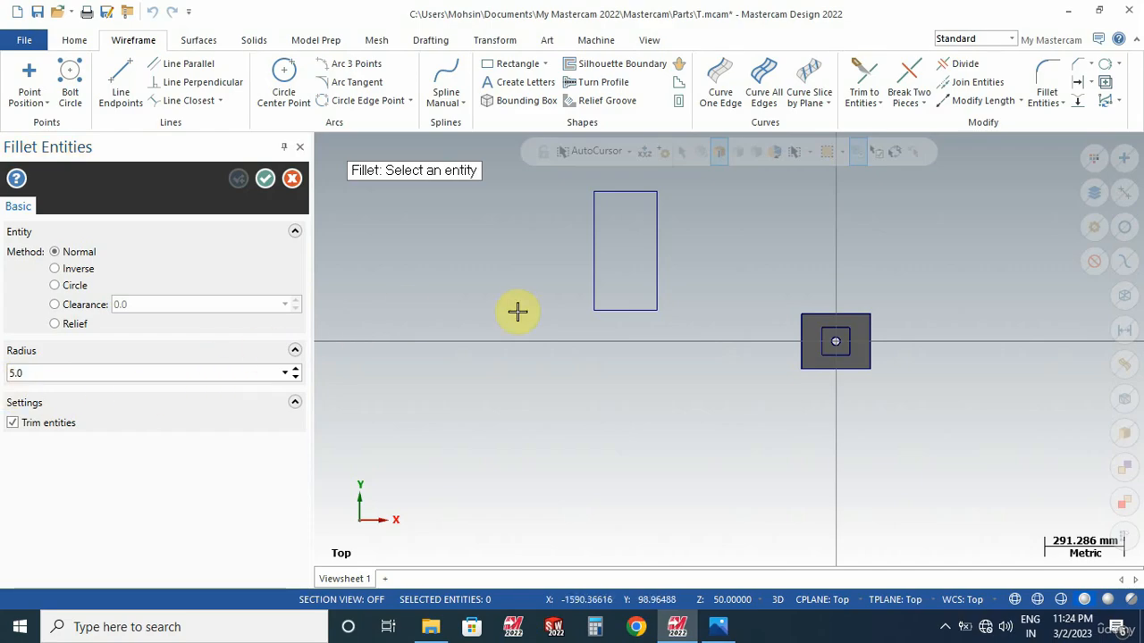
{"action": "left_click", "coordinate": [642, 189]}
{"action": "left_click", "coordinate": [652, 212]}
{"action": "scroll", "coordinate": [653, 217], "scroll_direction": "up", "scroll_amount": 3}
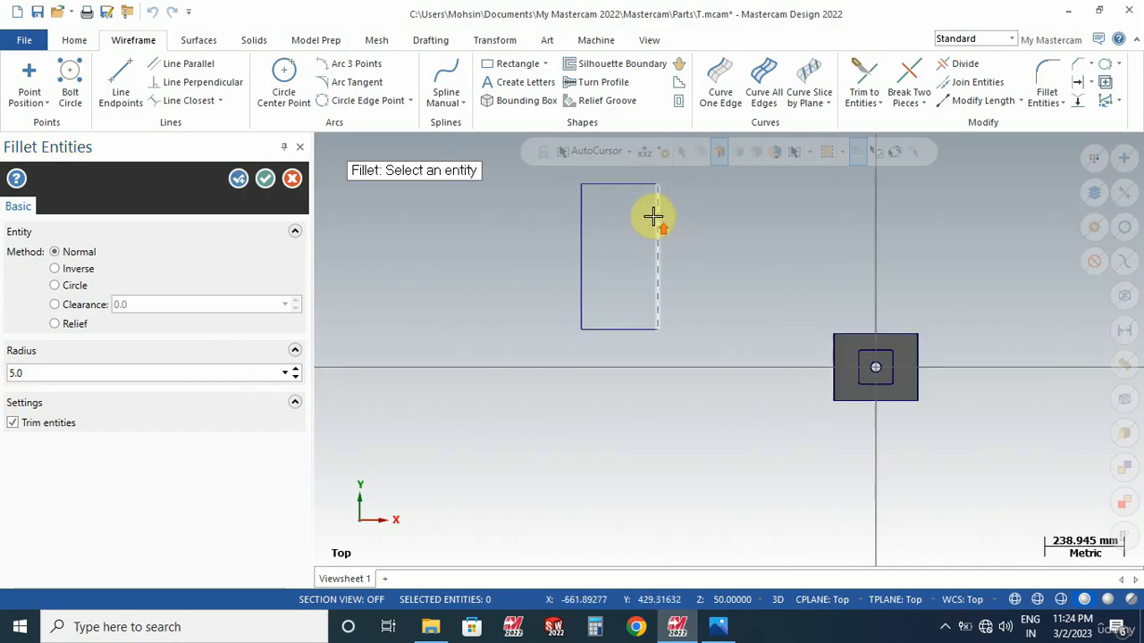
{"action": "left_click_drag", "start_coordinate": [45, 370], "coordinate": [14, 375]}
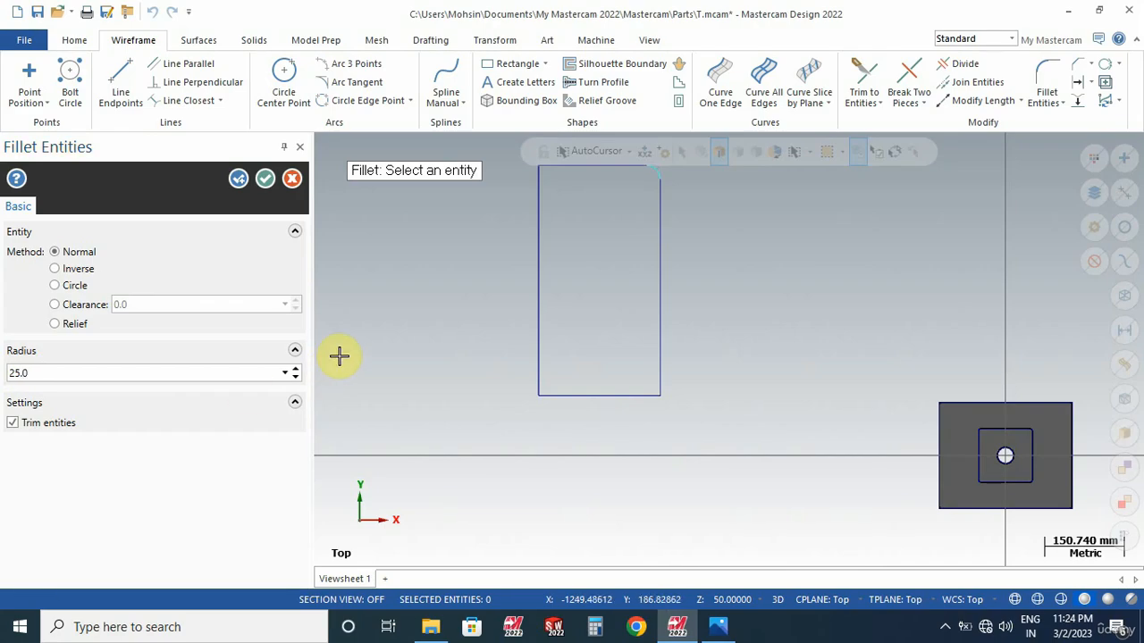
{"action": "scroll", "coordinate": [644, 375], "scroll_direction": "down", "scroll_amount": 1}
{"action": "left_click", "coordinate": [264, 179]}
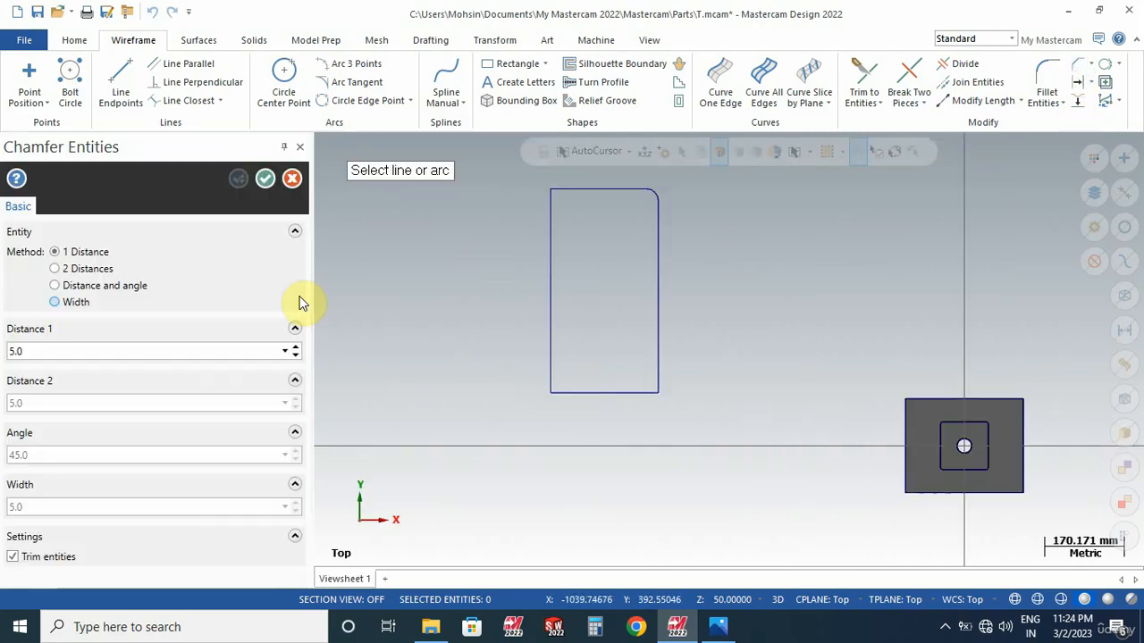
Chamfer the rectangle's lower-right corner with the 1 Distance method at 25 mm.
{"action": "left_click_drag", "start_coordinate": [38, 349], "coordinate": [4, 350]}
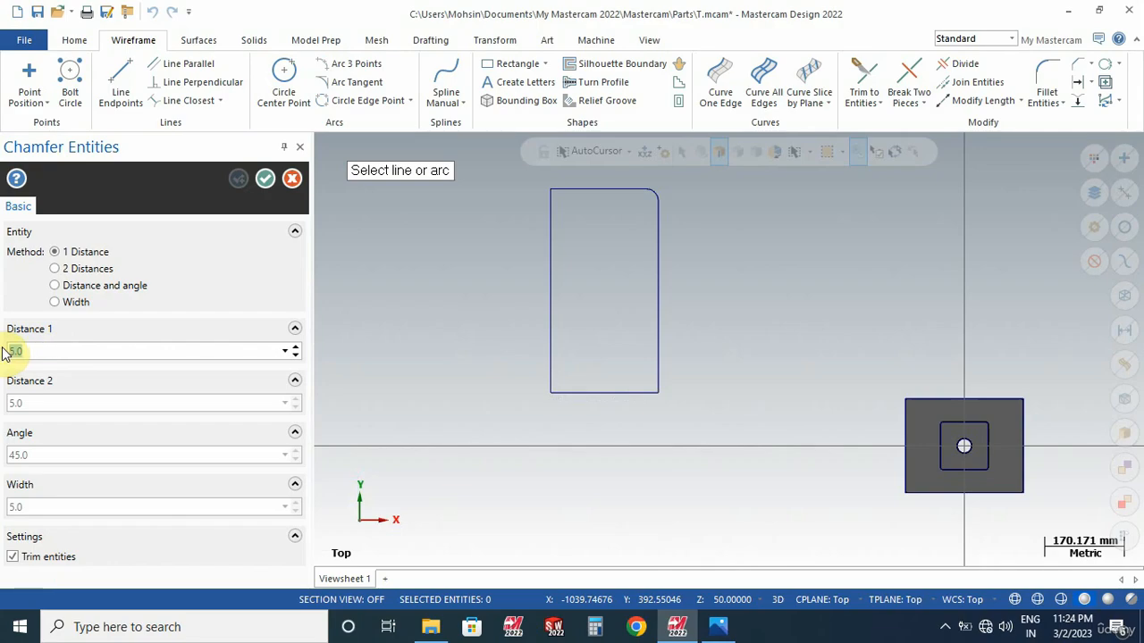
{"action": "left_click", "coordinate": [659, 355]}
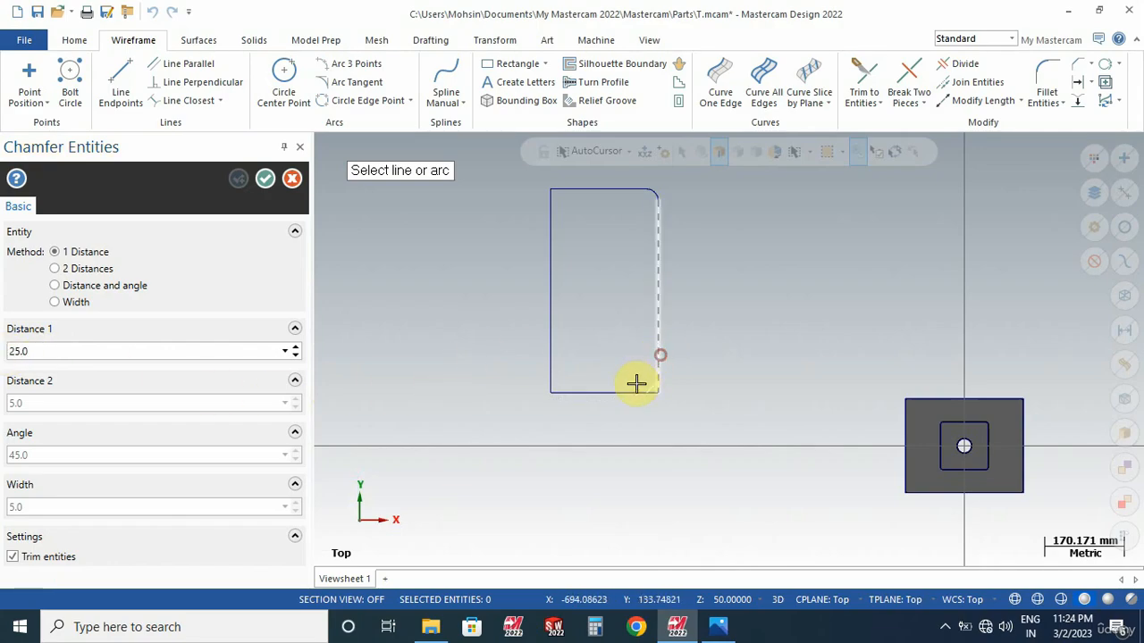
{"action": "left_click", "coordinate": [632, 391]}
{"action": "left_click", "coordinate": [262, 178]}
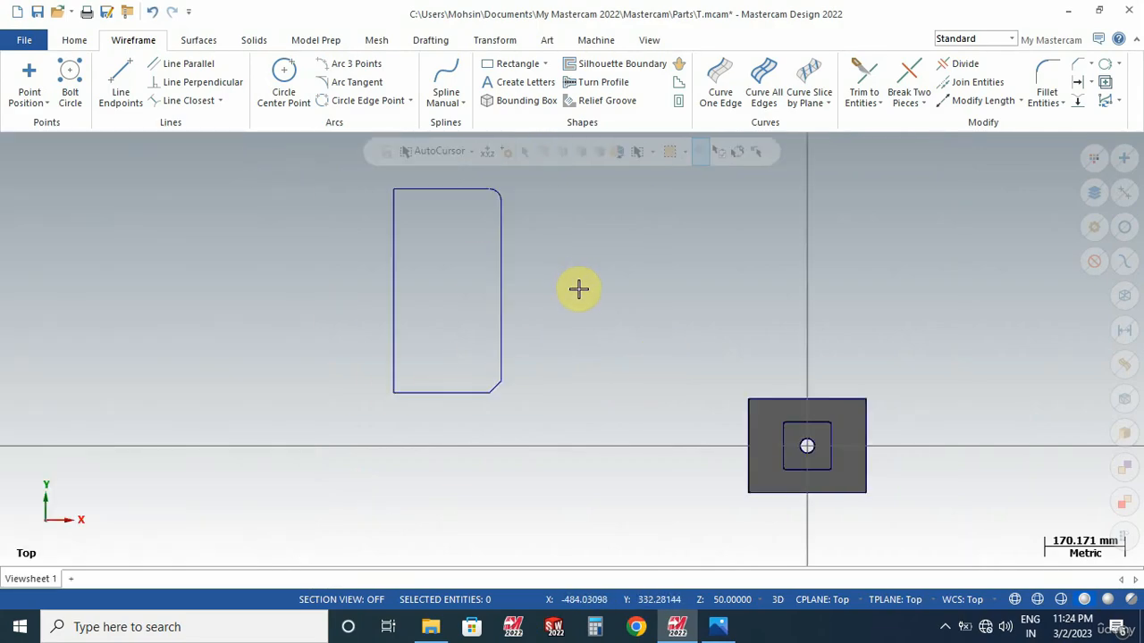
Revolve the rounded and chamfered profile 360° about its left vertical line as a new solid body.
{"action": "left_click", "coordinate": [257, 40]}
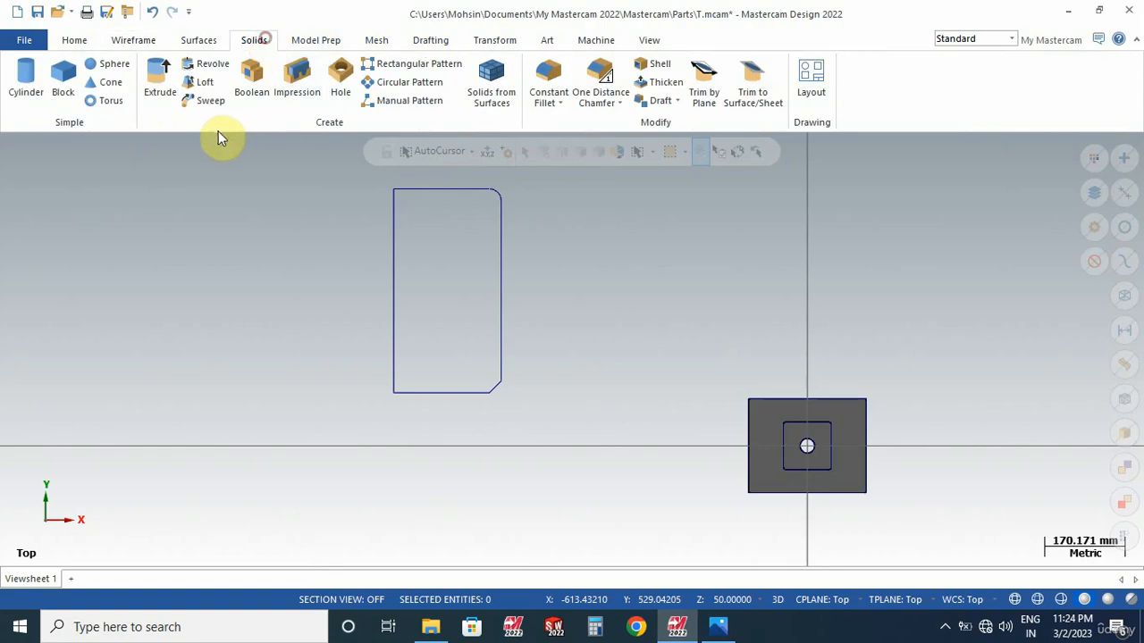
{"action": "left_click", "coordinate": [208, 65]}
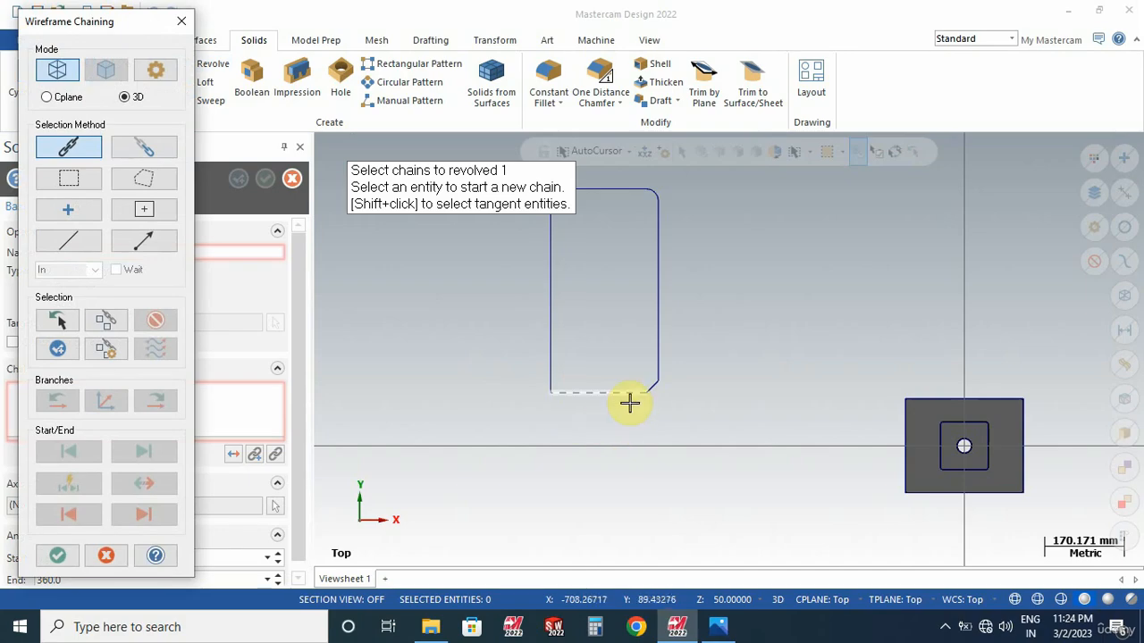
{"action": "left_click", "coordinate": [630, 400]}
{"action": "left_click", "coordinate": [57, 555]}
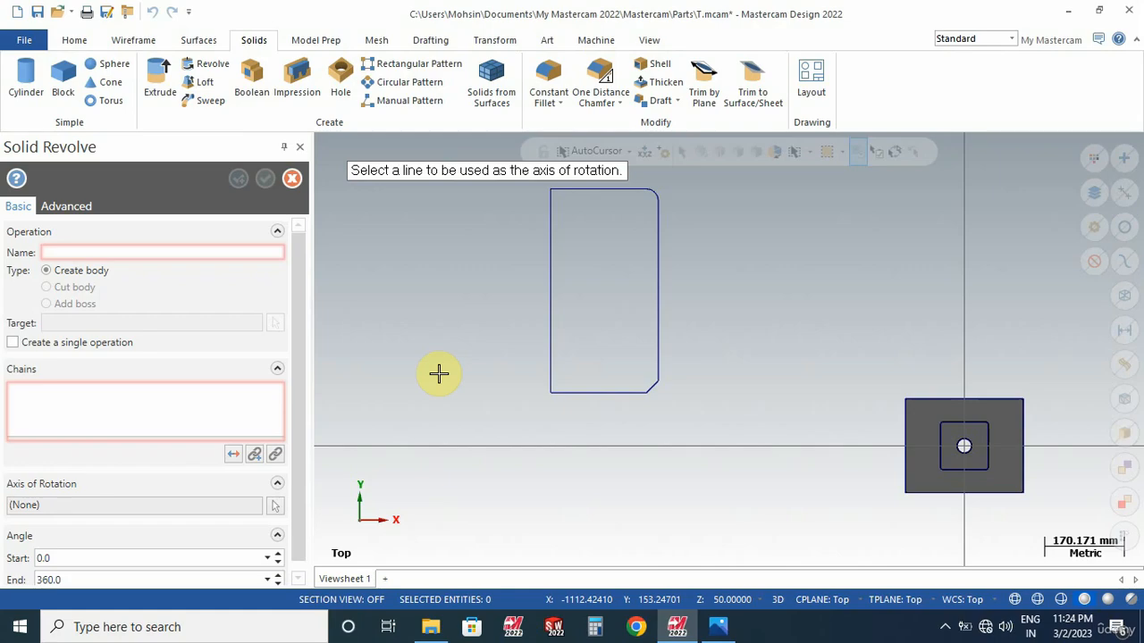
{"action": "left_click", "coordinate": [550, 288]}
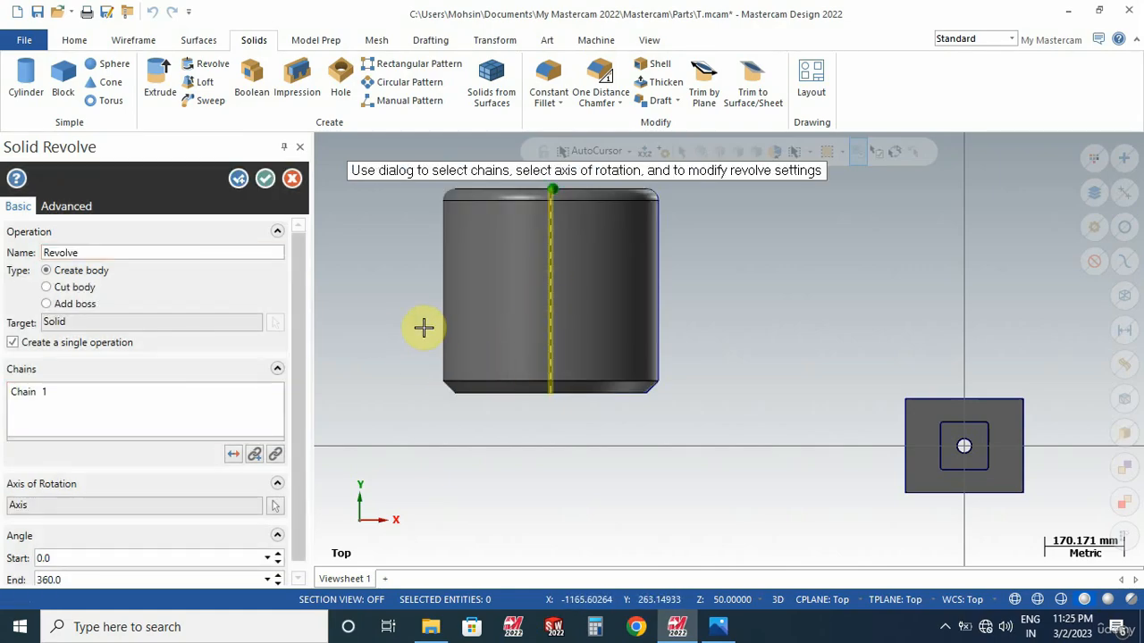
{"action": "left_click", "coordinate": [266, 181]}
{"action": "middle_click_drag", "start_coordinate": [799, 324], "coordinate": [664, 367]}
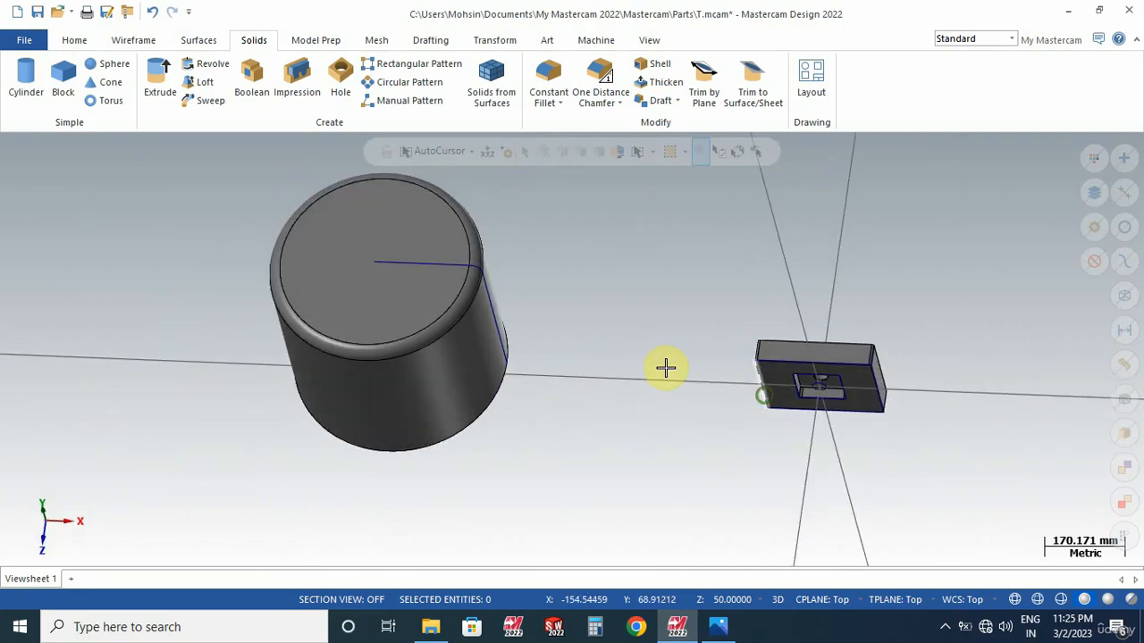
{"action": "mouse_move", "coordinate": [444, 354]}
{"action": "middle_mouse_down"}
{"action": "mouse_move", "coordinate": [441, 334]}
{"action": "mouse_move", "coordinate": [461, 319]}
{"action": "mouse_move", "coordinate": [439, 321]}
{"action": "middle_mouse_up"}
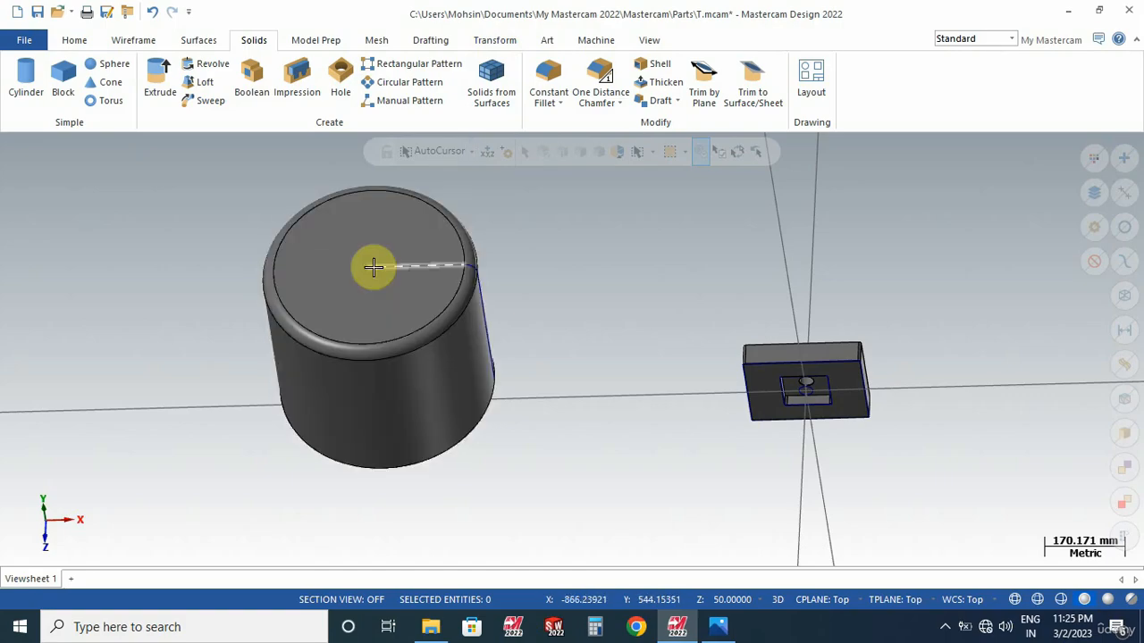
{"action": "left_click", "coordinate": [133, 40]}
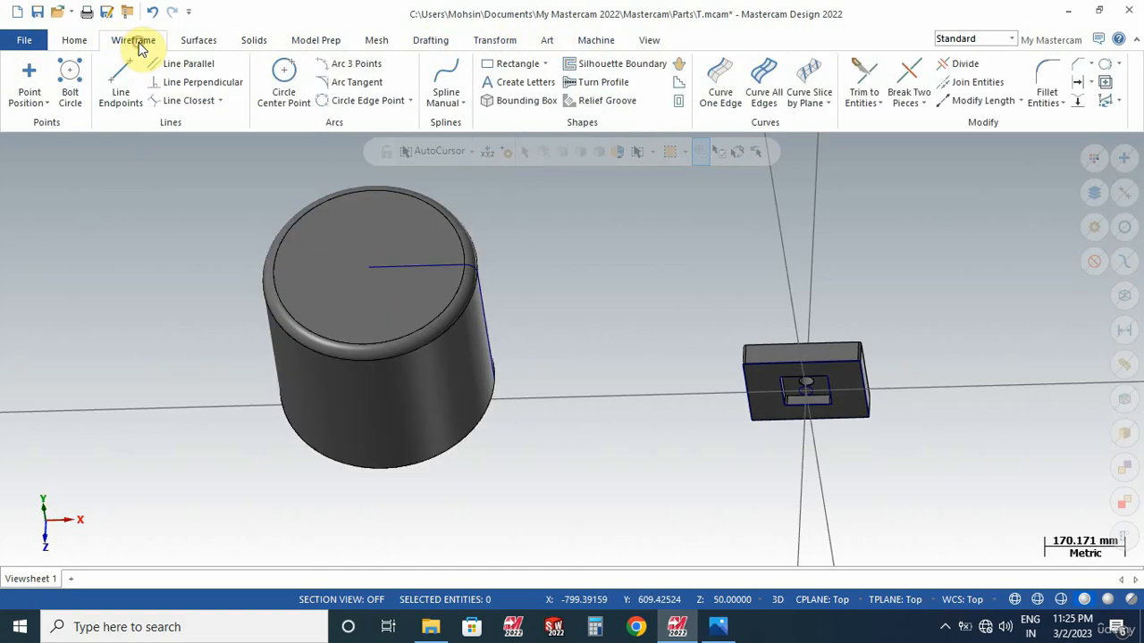
{"action": "left_click", "coordinate": [286, 93]}
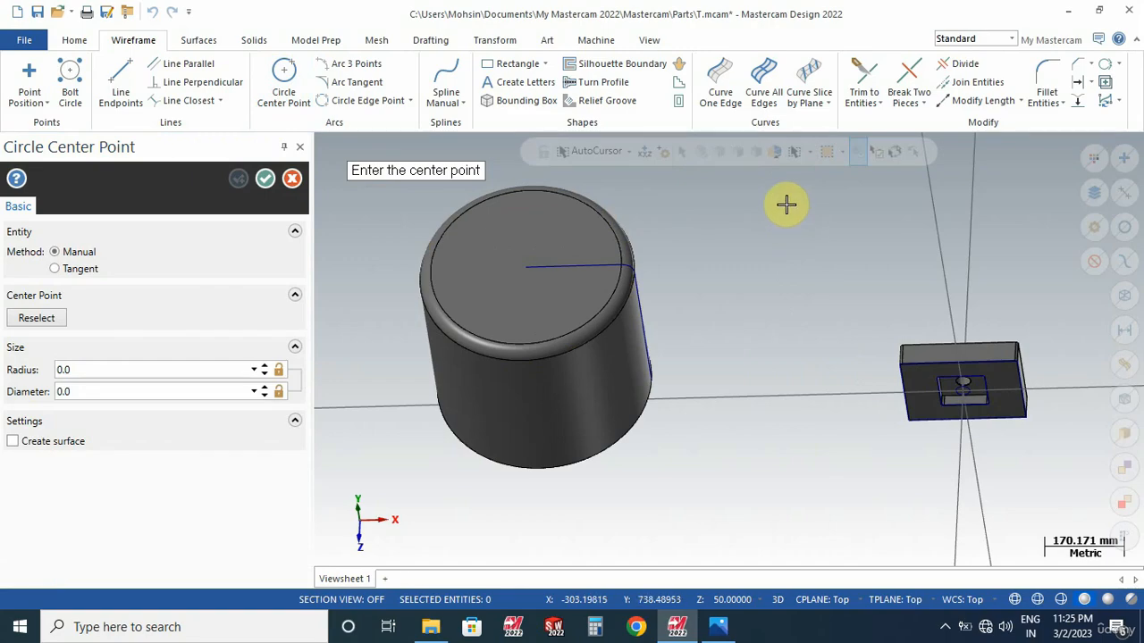
{"action": "left_click", "coordinate": [783, 200]}
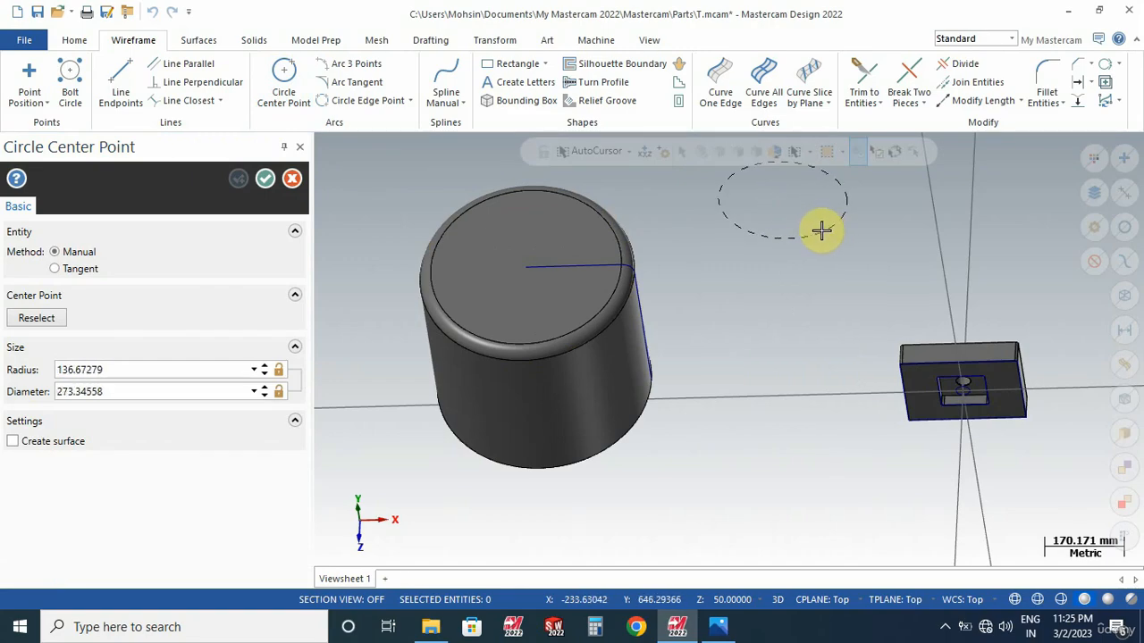
{"action": "left_click", "coordinate": [812, 226]}
{"action": "middle_click_drag", "start_coordinate": [813, 301], "coordinate": [873, 315]}
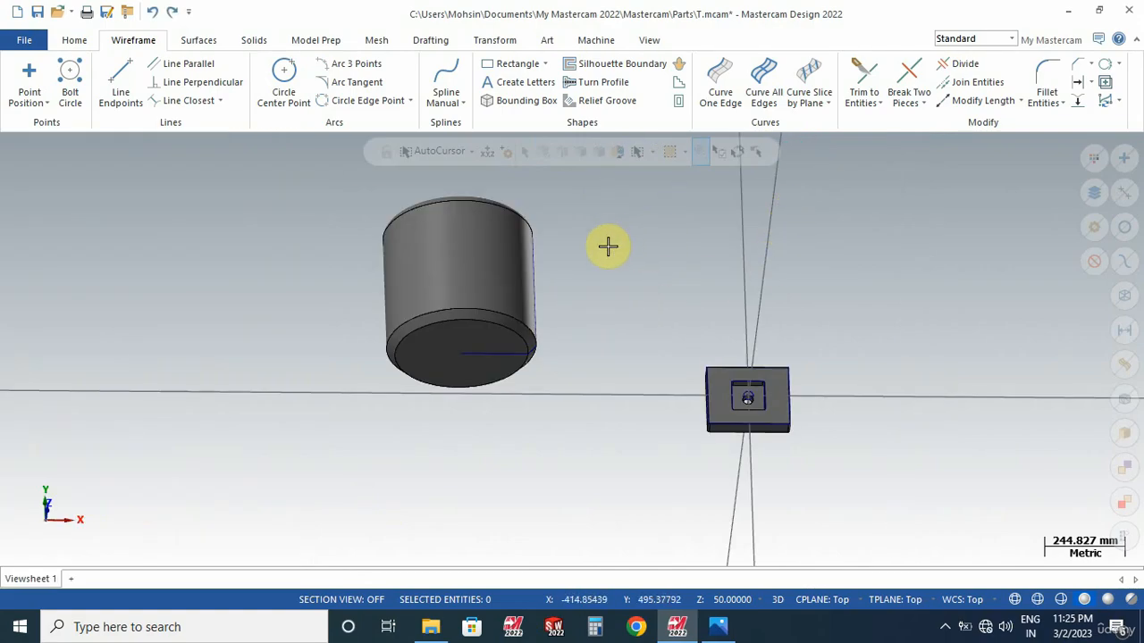
{"action": "right_click", "coordinate": [617, 219]}
{"action": "left_click", "coordinate": [649, 325]}
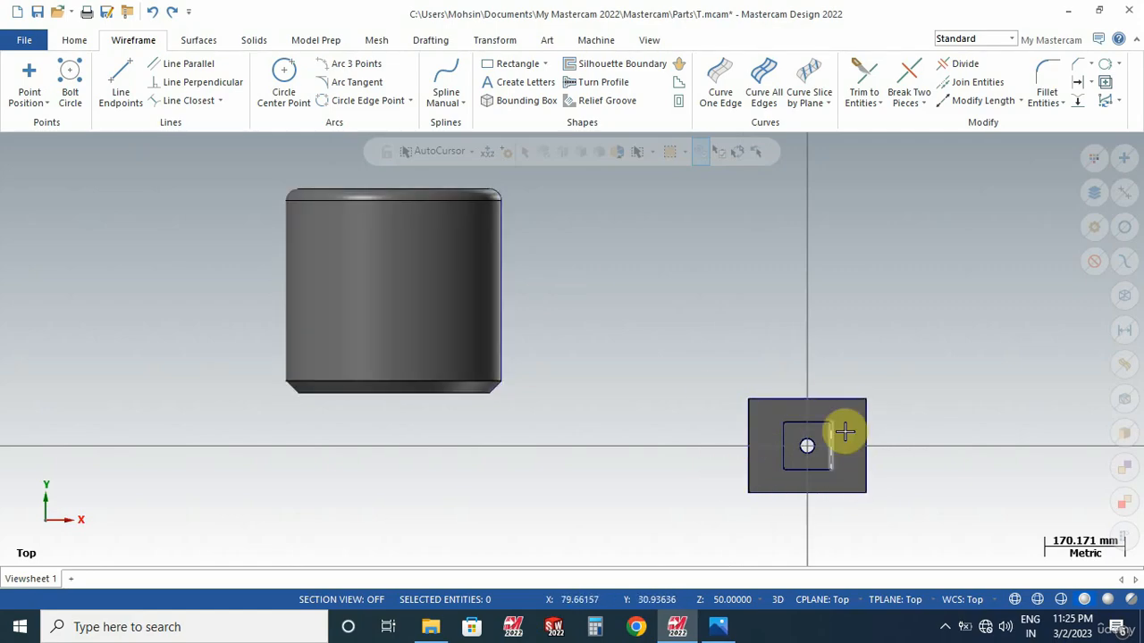
{"action": "middle_click_drag", "start_coordinate": [638, 273], "coordinate": [536, 278]}
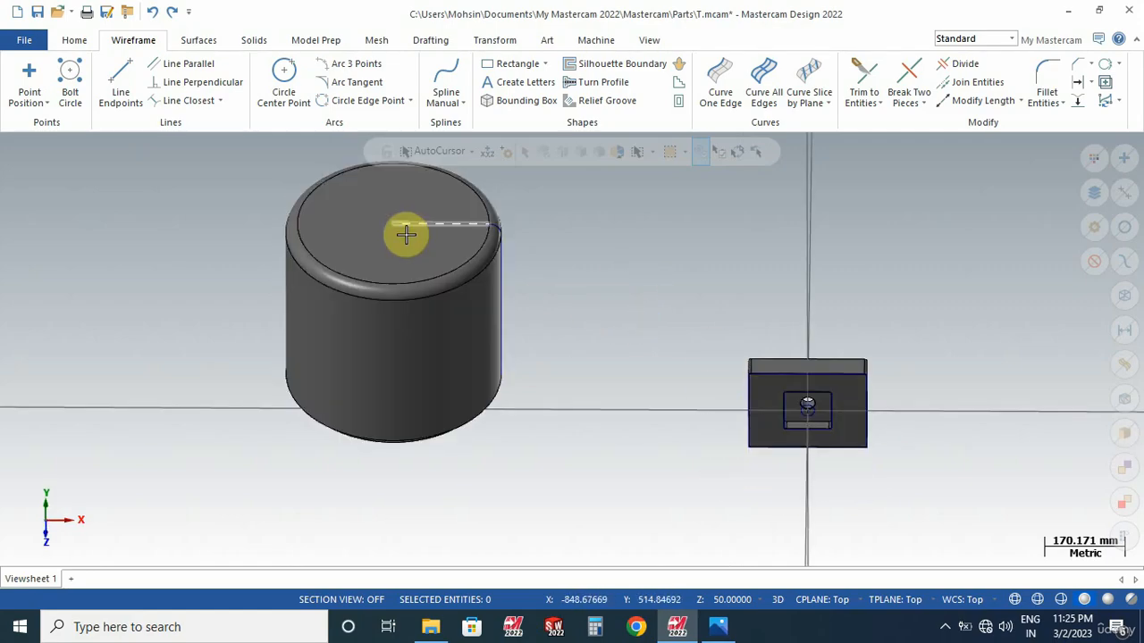
{"action": "mouse_move", "coordinate": [679, 294]}
{"action": "middle_mouse_down"}
{"action": "mouse_move", "coordinate": [666, 271]}
{"action": "mouse_move", "coordinate": [666, 290]}
{"action": "middle_mouse_up"}
{"action": "middle_click_drag", "start_coordinate": [741, 404], "coordinate": [685, 319]}
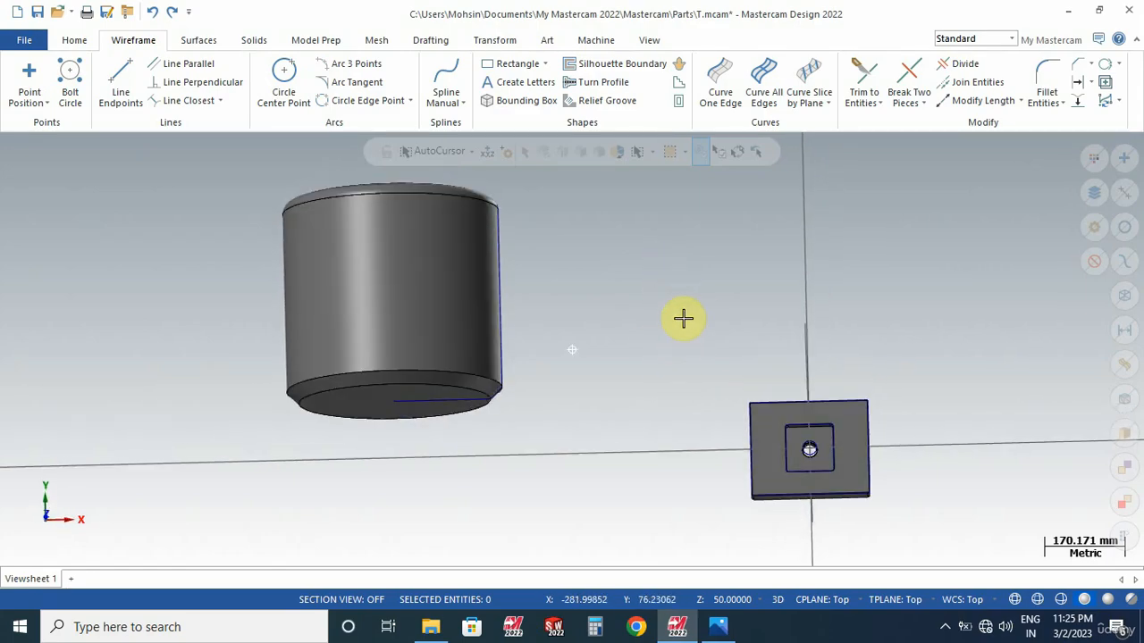
{"action": "left_click", "coordinate": [843, 597]}
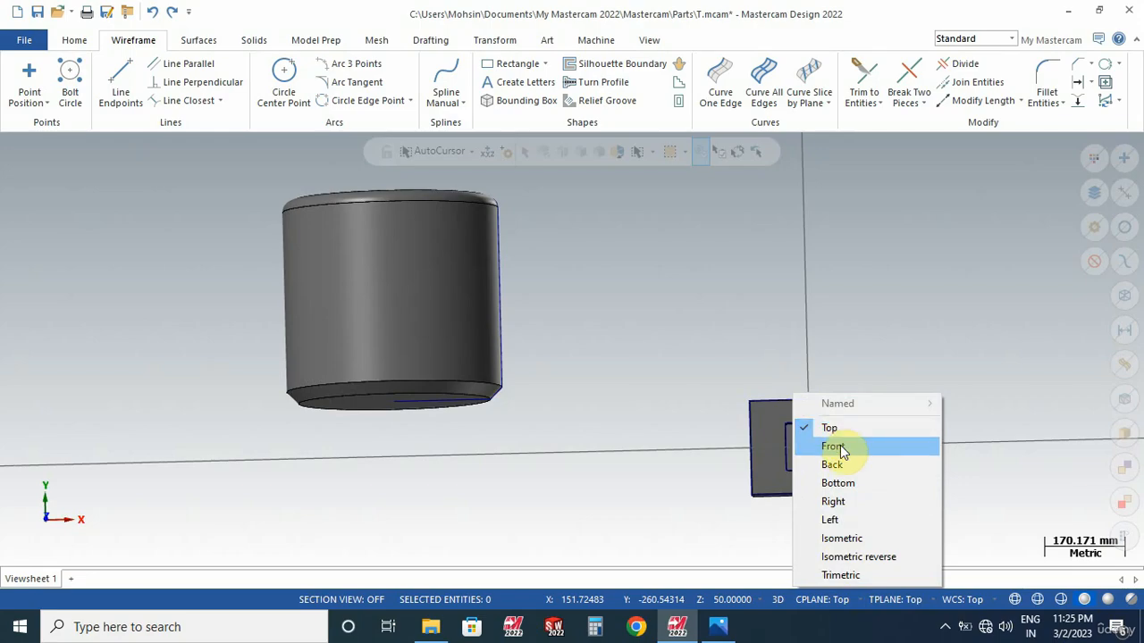
{"action": "left_click", "coordinate": [840, 502]}
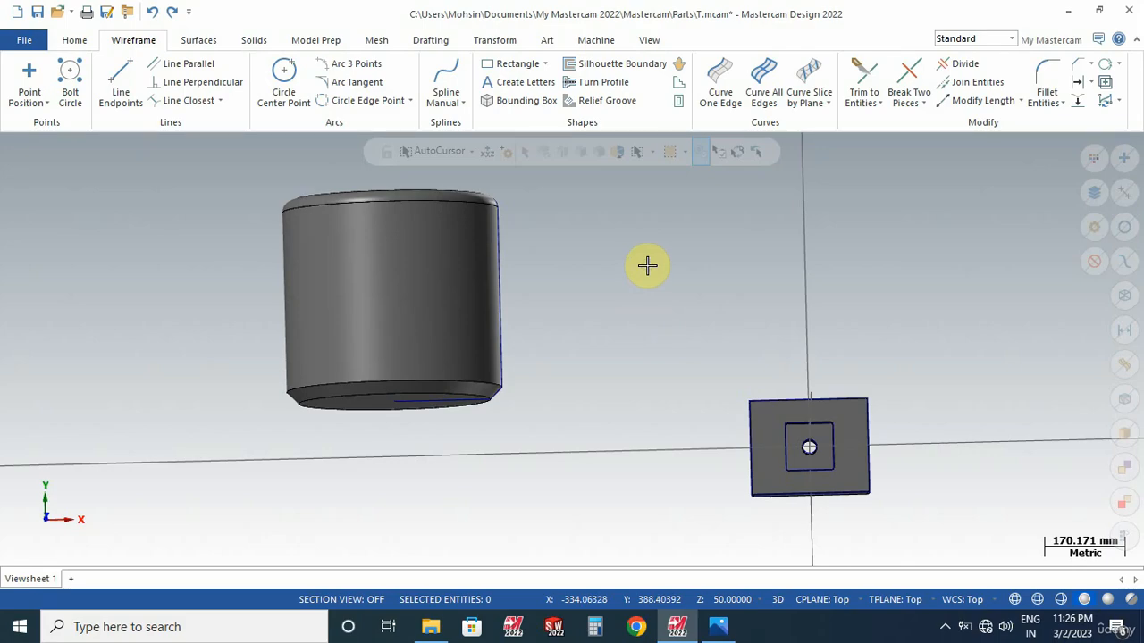
Set the view and construction plane to Front (WCS), followed by Back (WCS), with the cylinder's rounded end face showing.
{"action": "right_click", "coordinate": [651, 239]}
{"action": "left_click", "coordinate": [710, 349]}
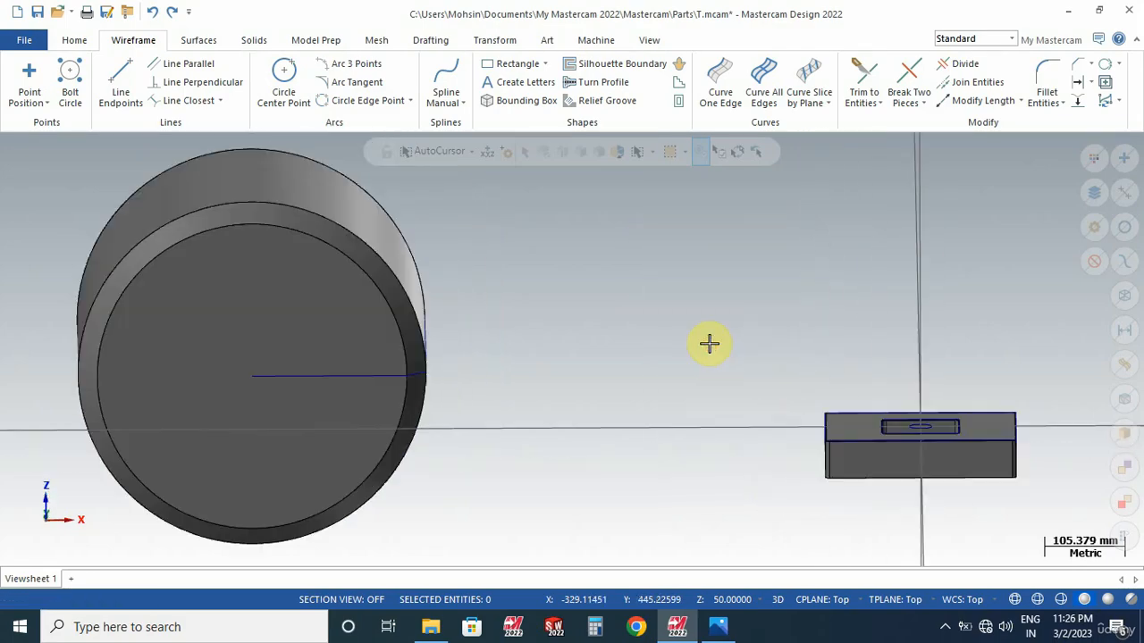
{"action": "right_click", "coordinate": [721, 210]}
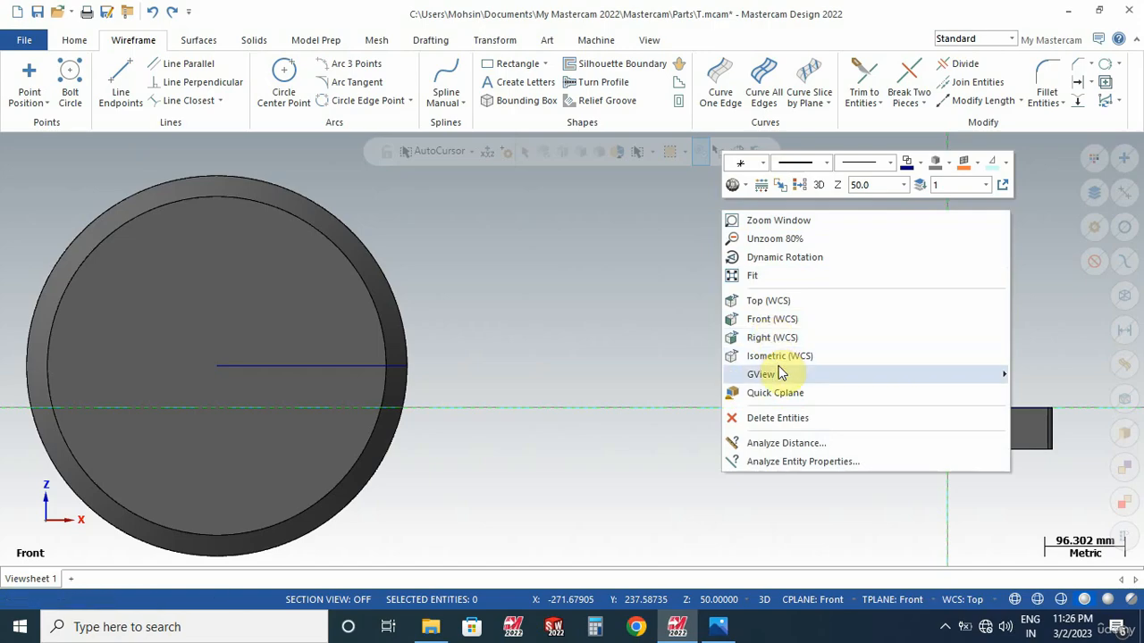
{"action": "mouse_move", "coordinate": [780, 374]}
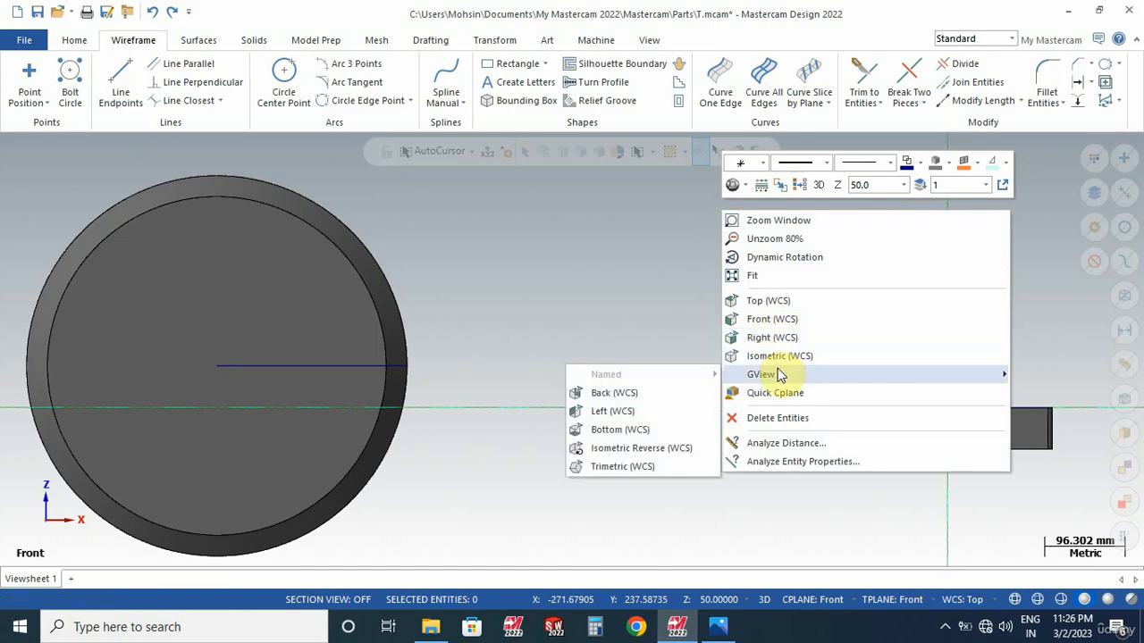
{"action": "left_click", "coordinate": [633, 398]}
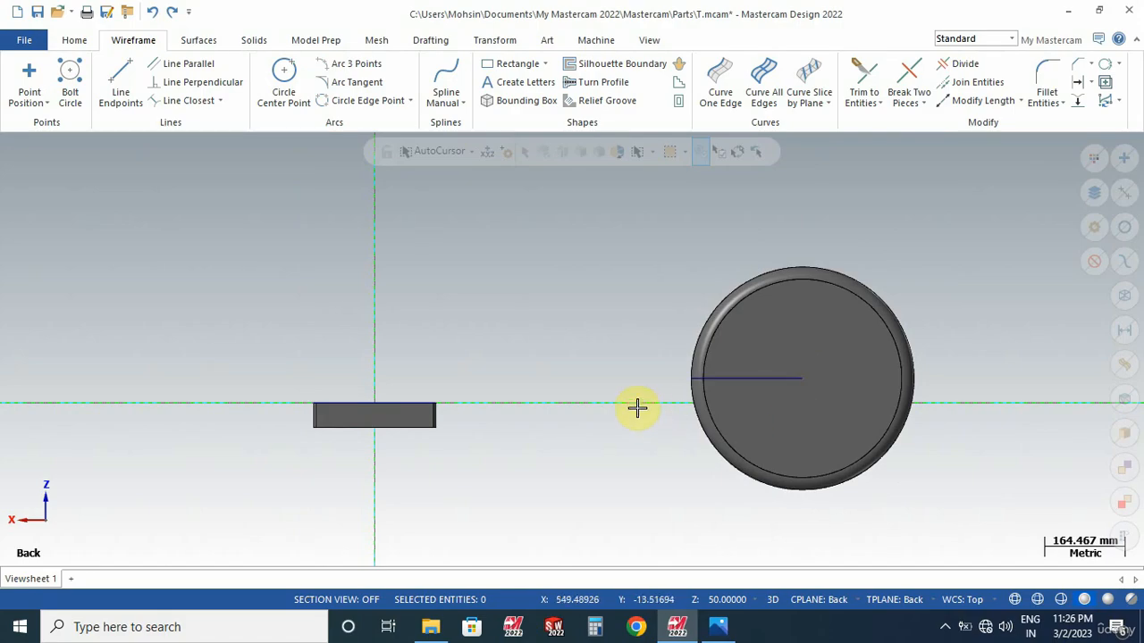
{"action": "middle_click_drag", "start_coordinate": [635, 406], "coordinate": [620, 365]}
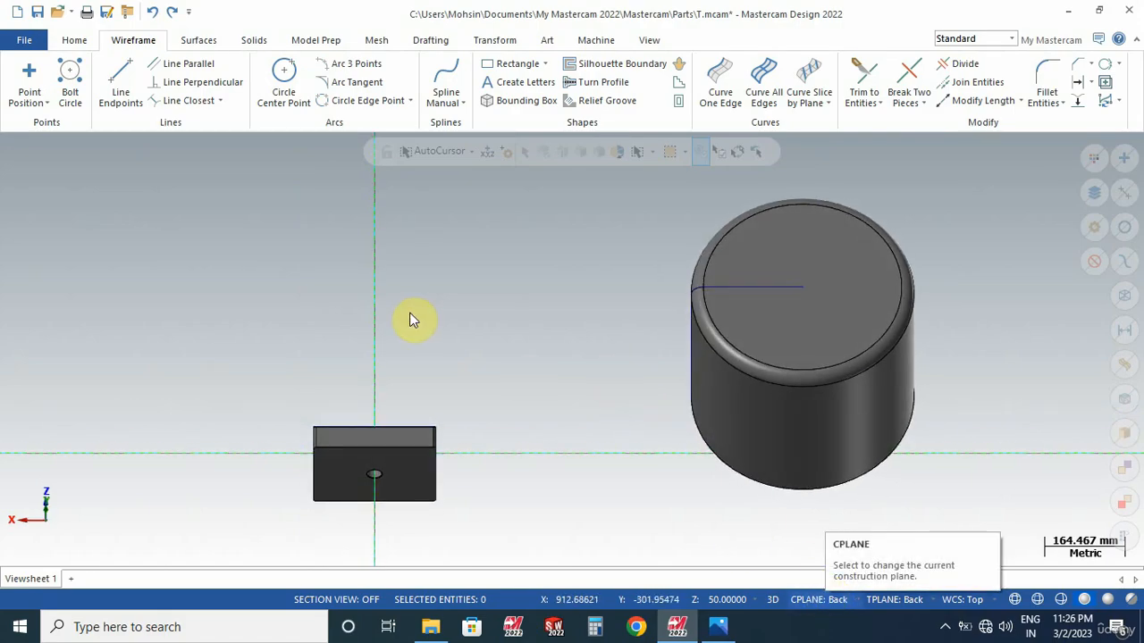
Draw a small center-point circle on the Back plane in the empty space above the block.
{"action": "left_click", "coordinate": [287, 86]}
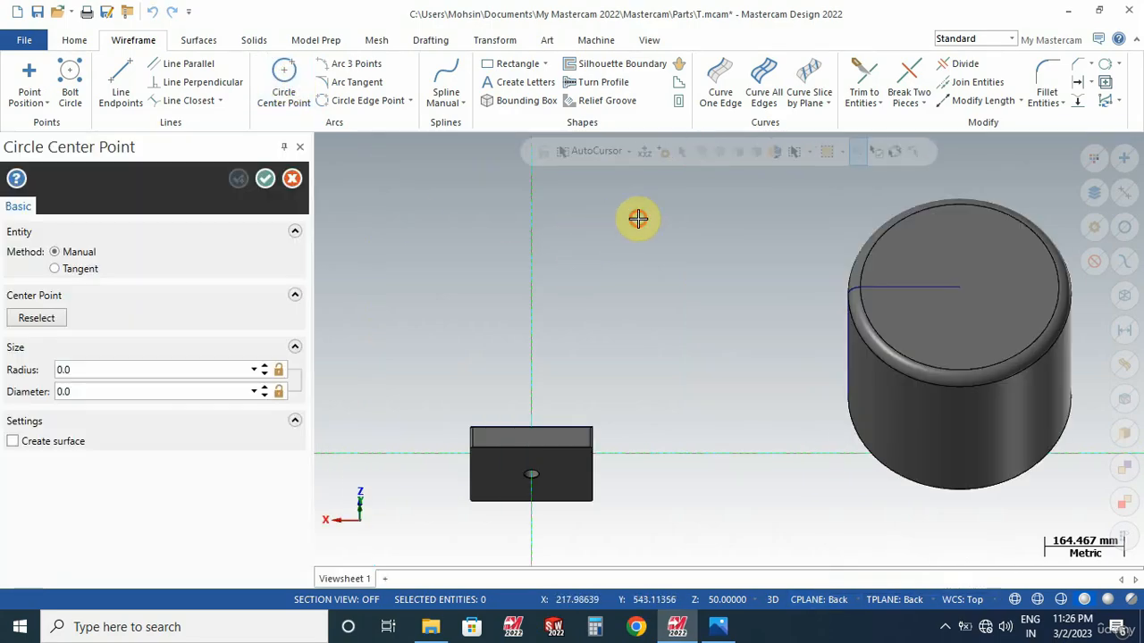
{"action": "left_click", "coordinate": [637, 218]}
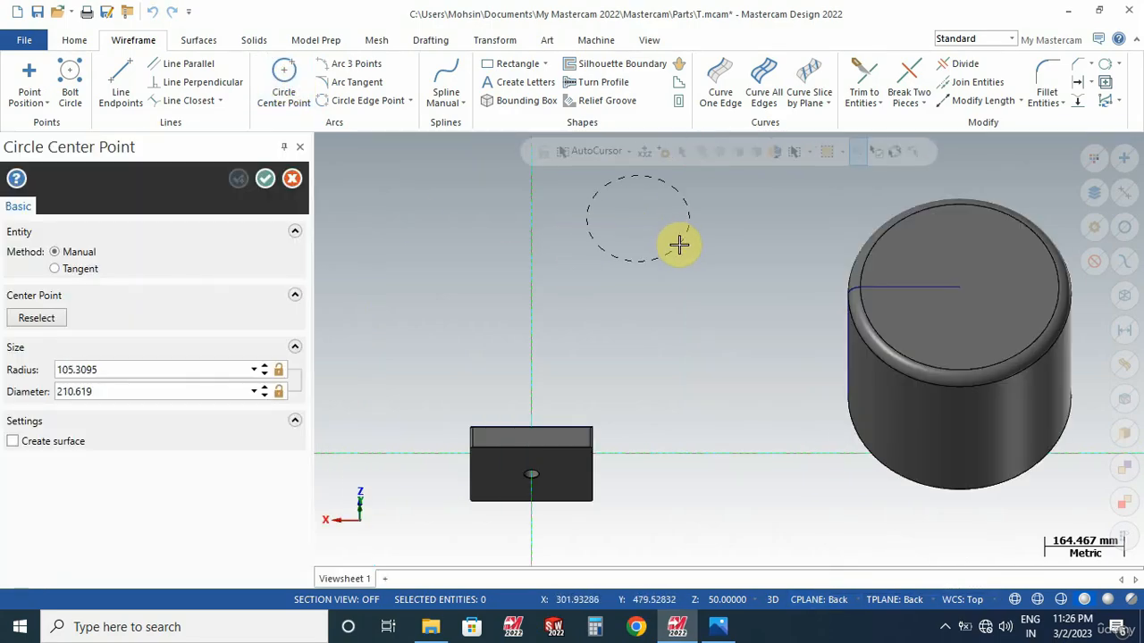
{"action": "left_click", "coordinate": [680, 242]}
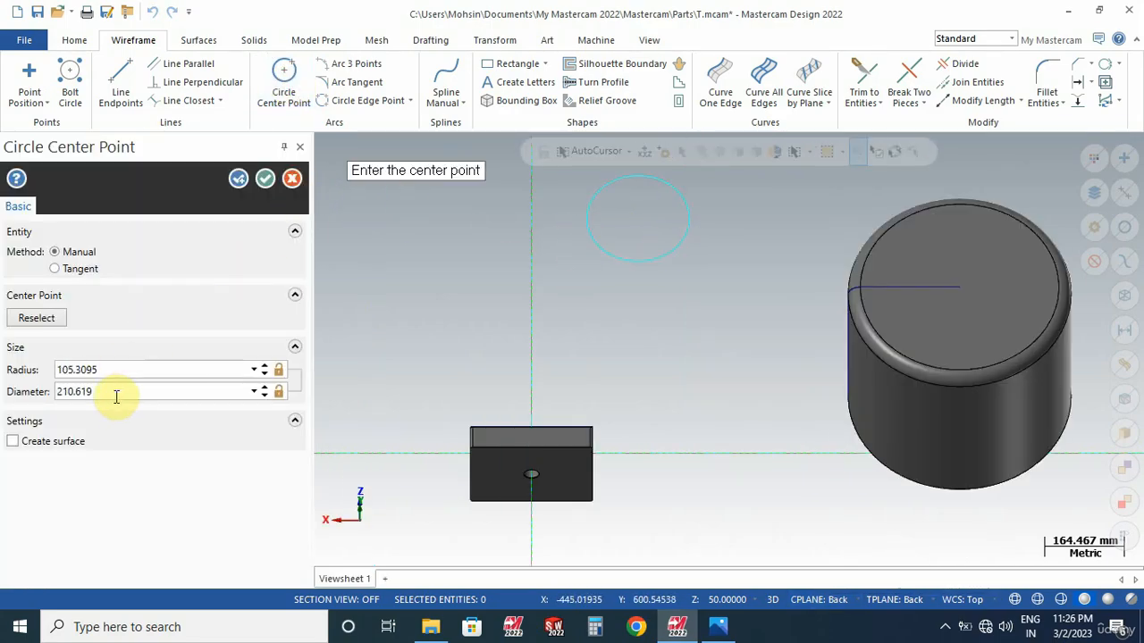
{"action": "type", "text": "2"}
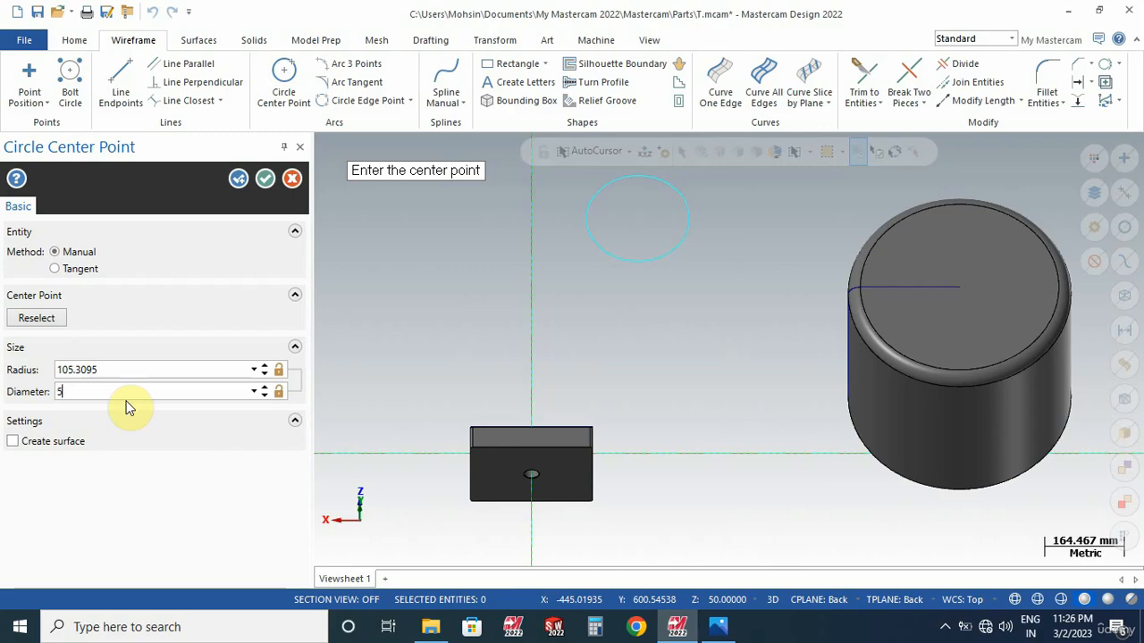
{"action": "left_click", "coordinate": [266, 179]}
Draw a center-point circle about 168 mm in diameter, centered on the cylinder's rounded end face.
{"action": "left_click", "coordinate": [276, 105]}
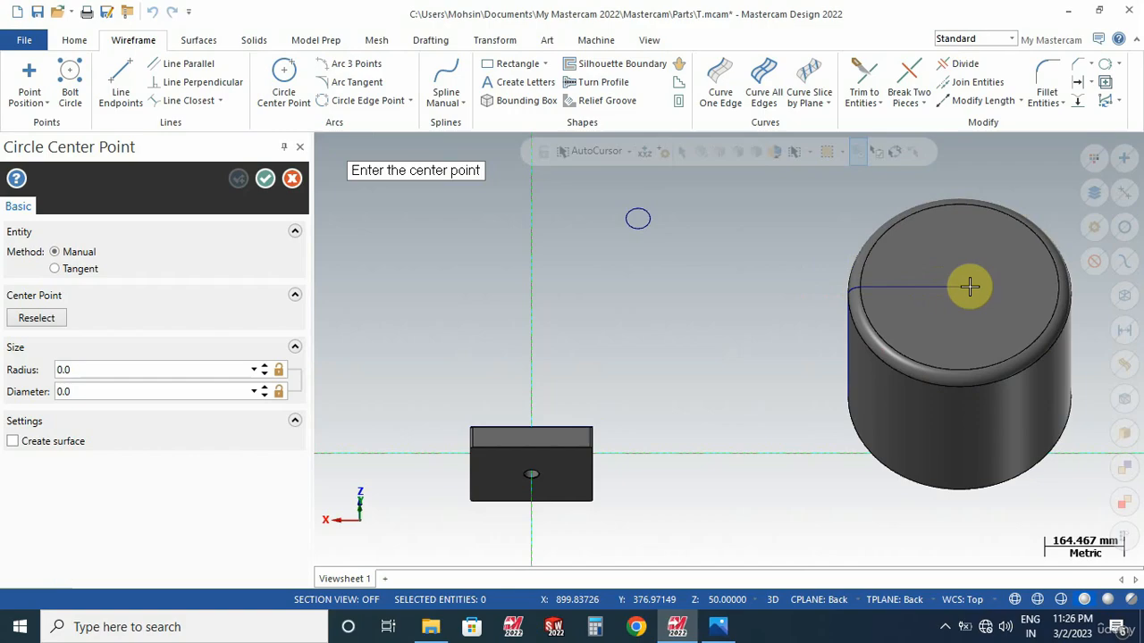
{"action": "left_click", "coordinate": [970, 286]}
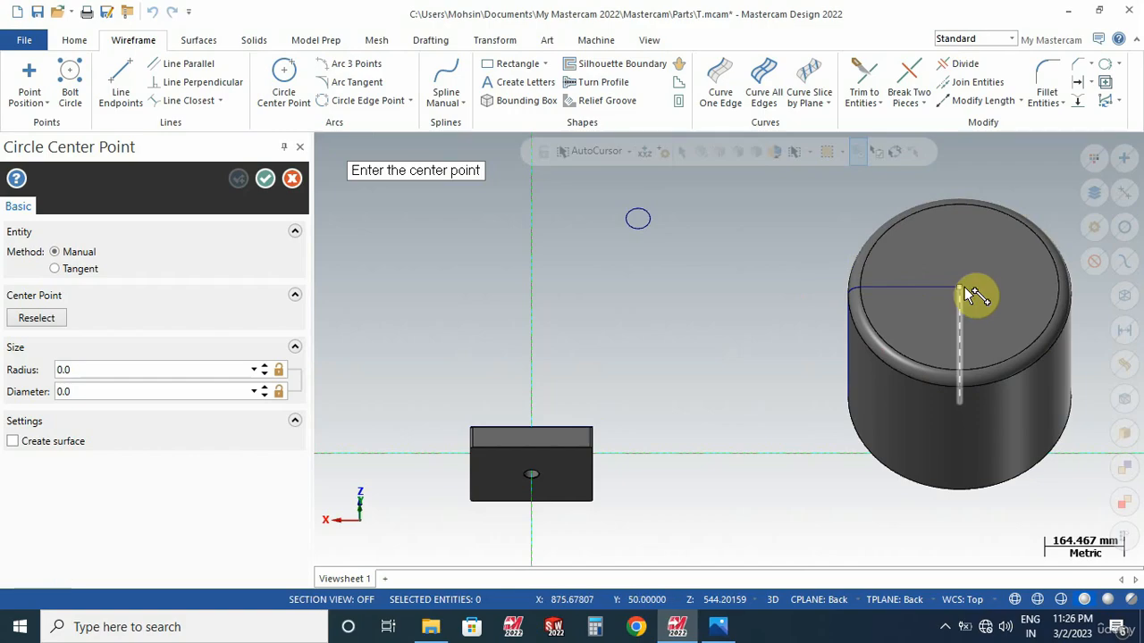
{"action": "left_click", "coordinate": [990, 304]}
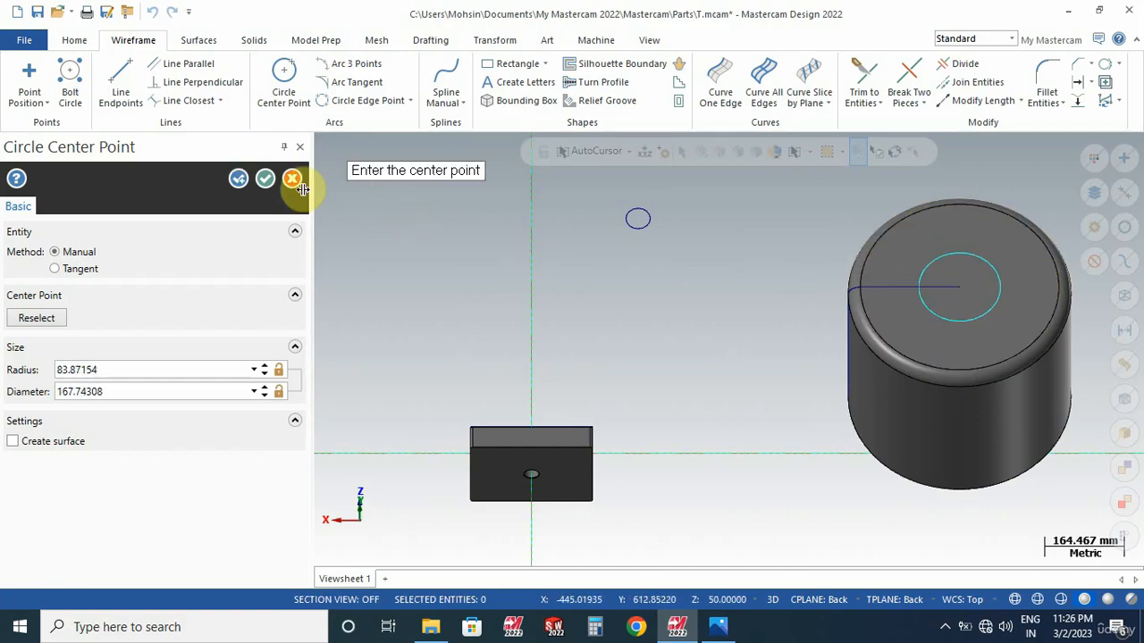
{"action": "left_click", "coordinate": [265, 179]}
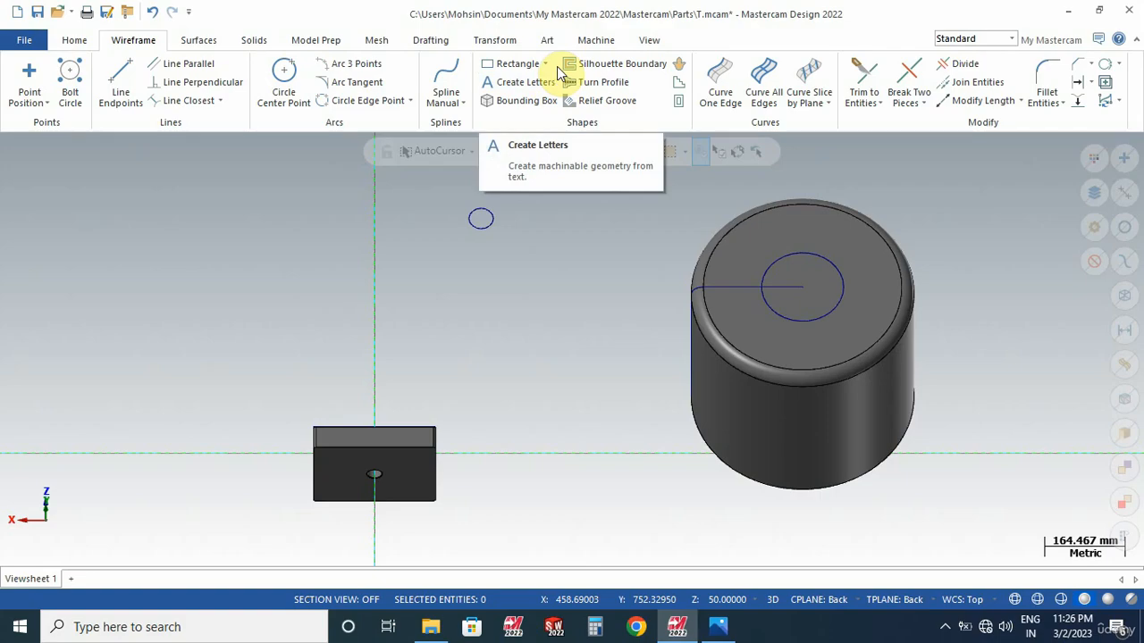
Translate the small circle with the Move method from its own center to the center of the cylinder's rounded end face.
{"action": "left_click", "coordinate": [497, 41]}
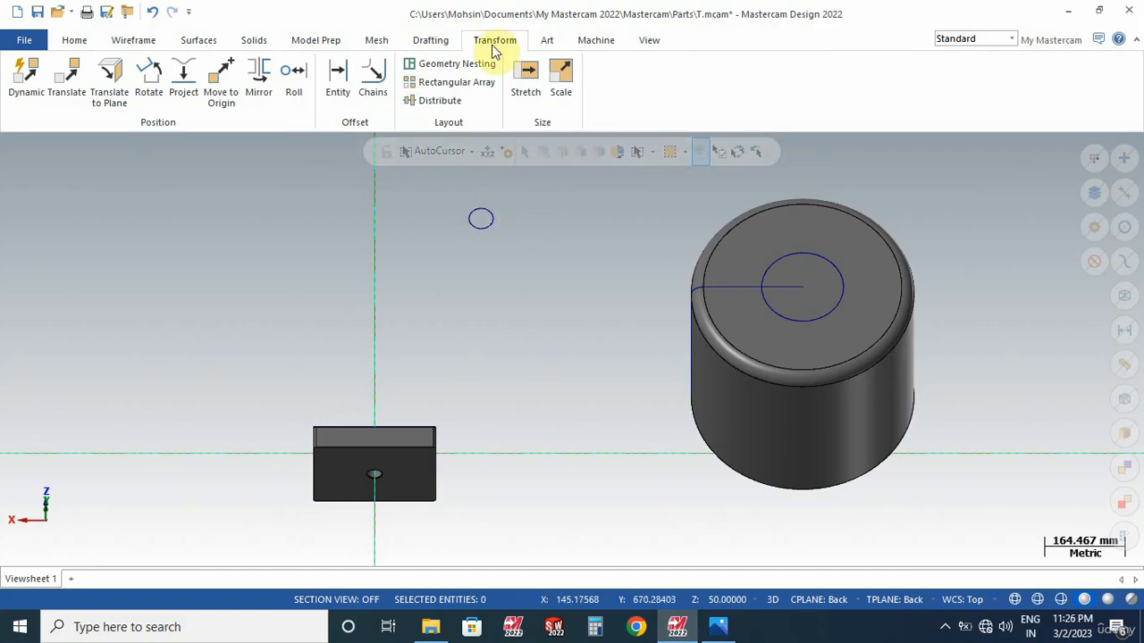
{"action": "left_click", "coordinate": [64, 79]}
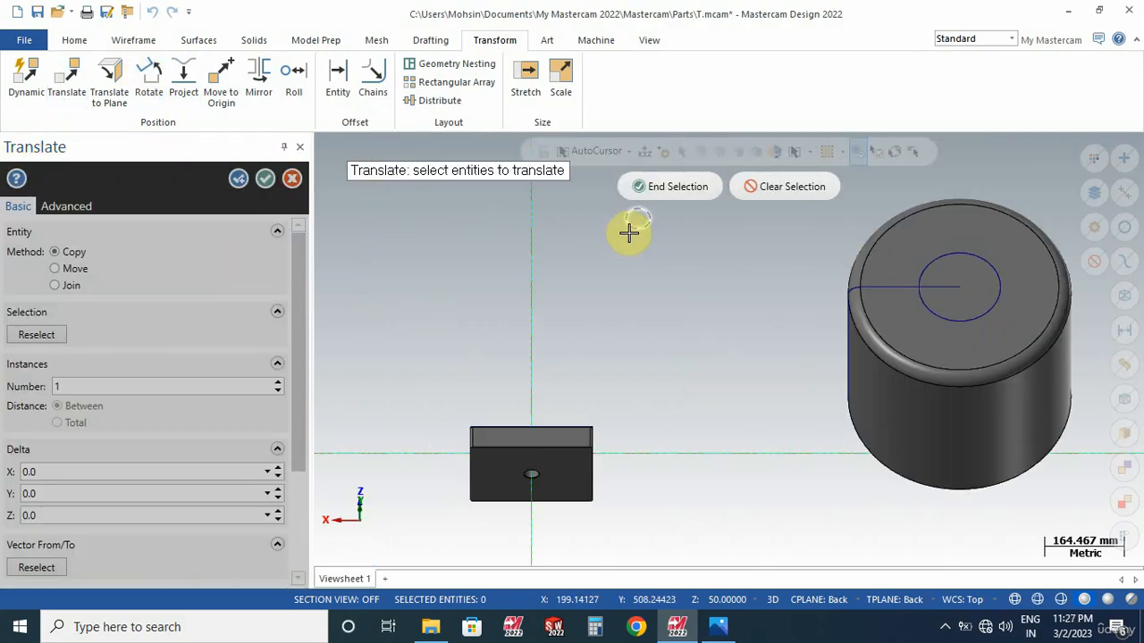
{"action": "left_click", "coordinate": [679, 189]}
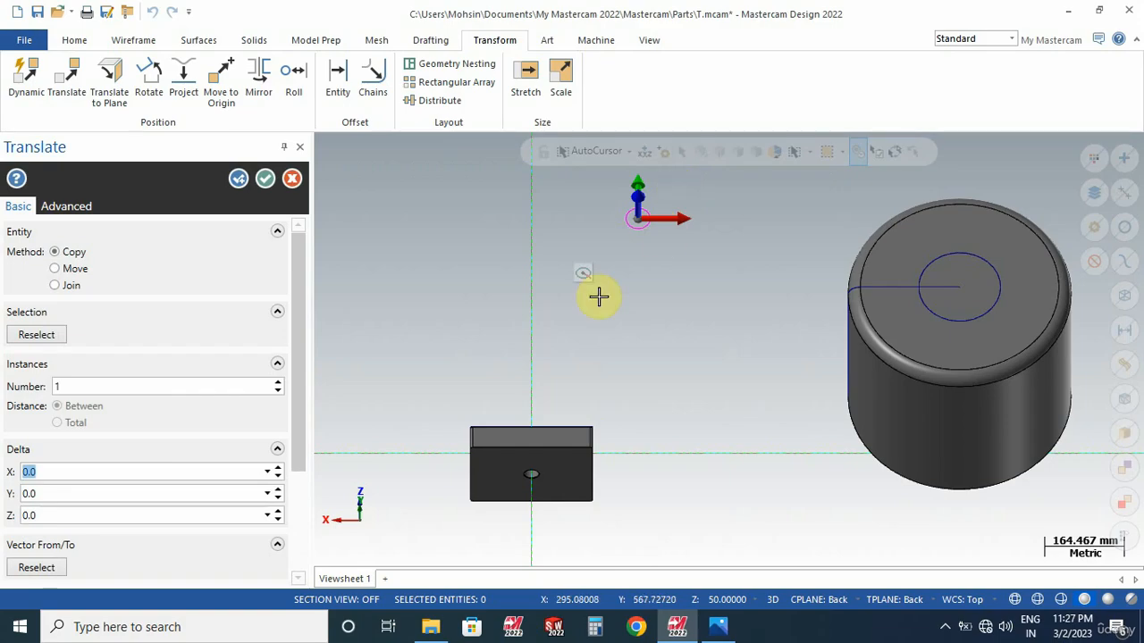
{"action": "left_click", "coordinate": [47, 569]}
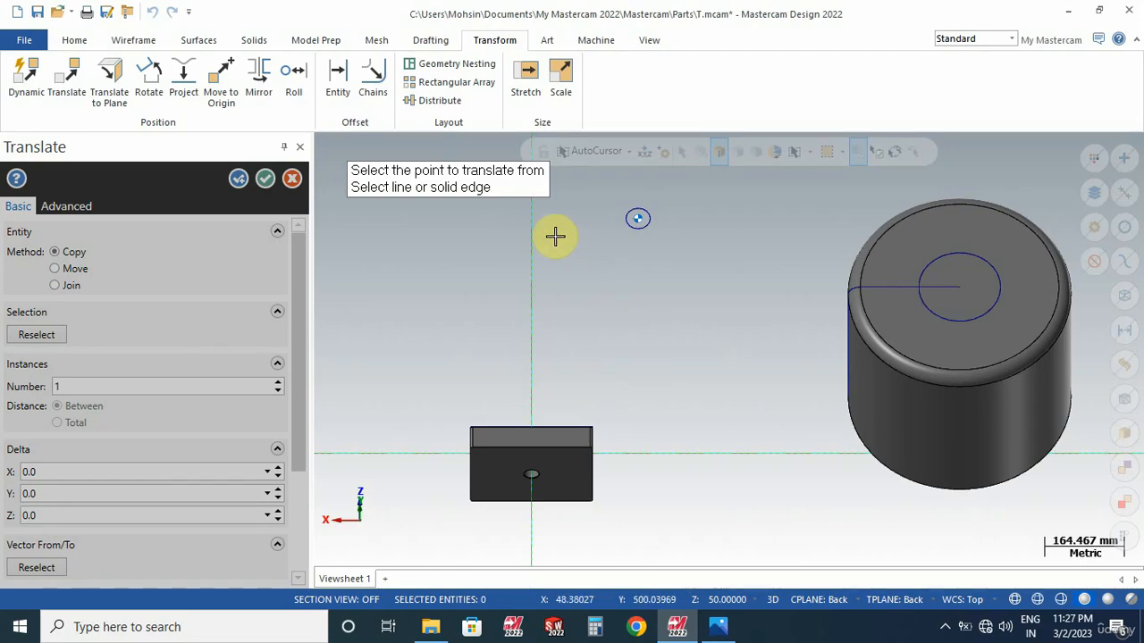
{"action": "left_click", "coordinate": [638, 220]}
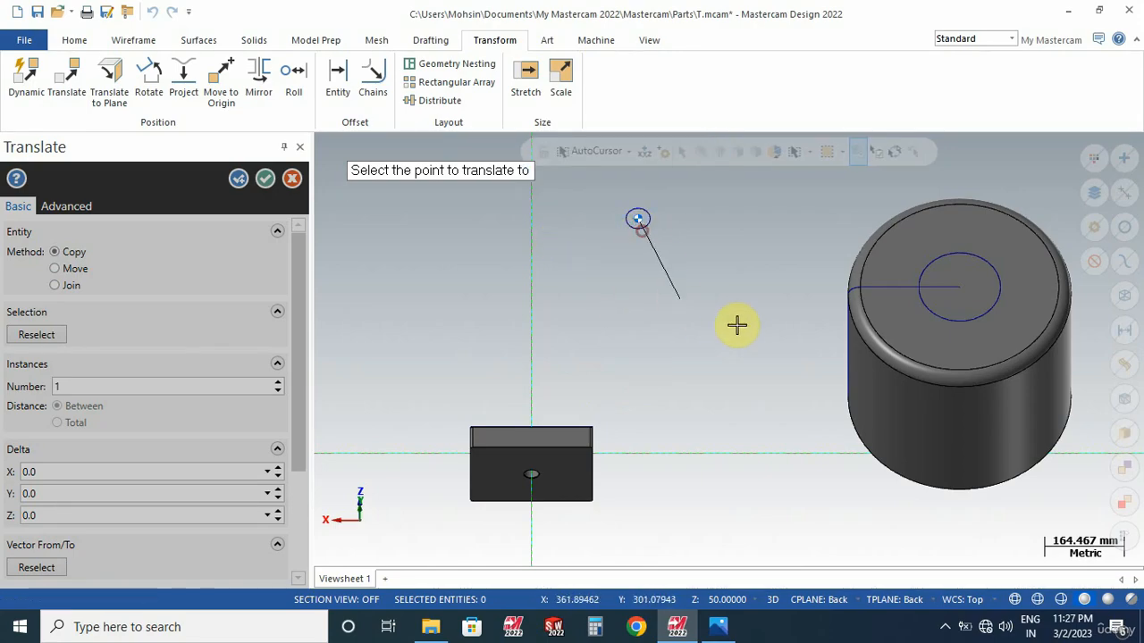
{"action": "left_click", "coordinate": [992, 322]}
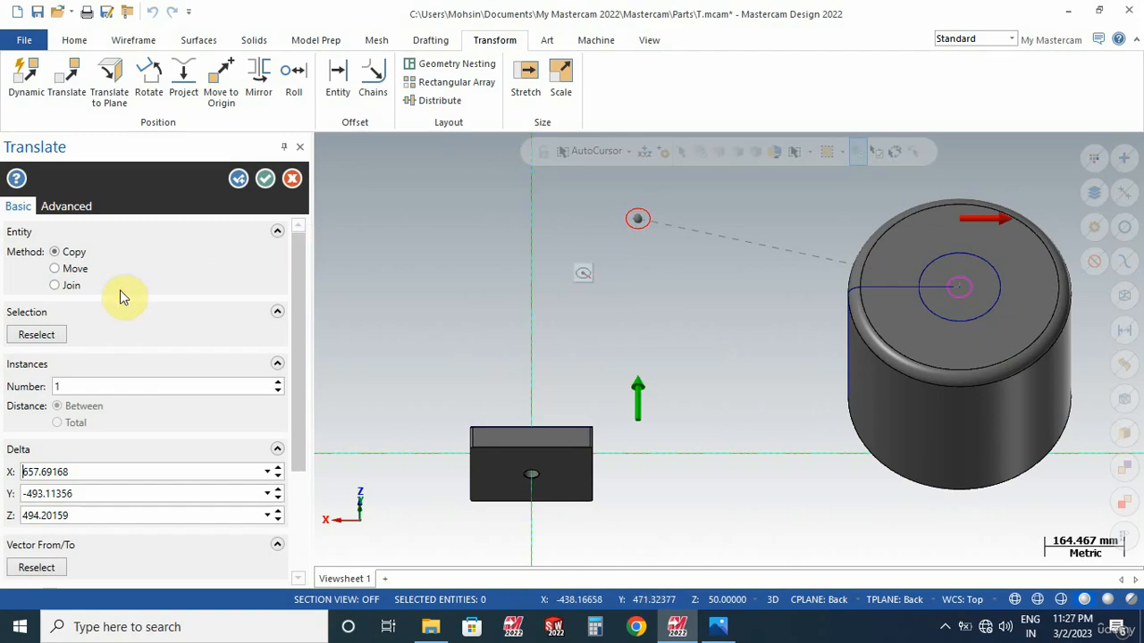
{"action": "left_click", "coordinate": [69, 271]}
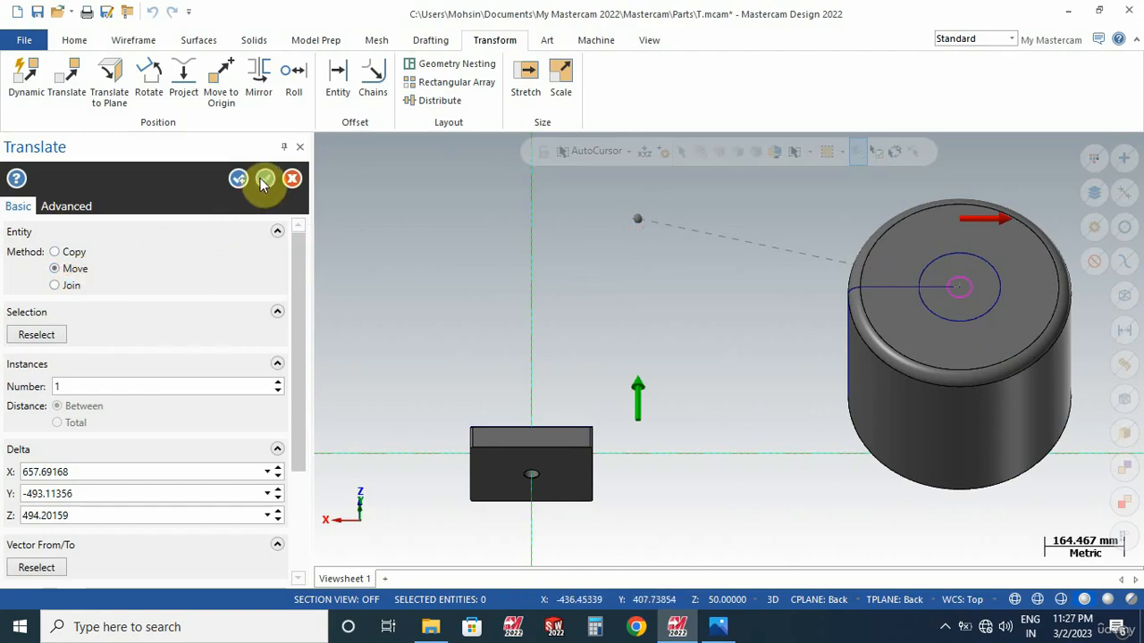
{"action": "left_click", "coordinate": [264, 179]}
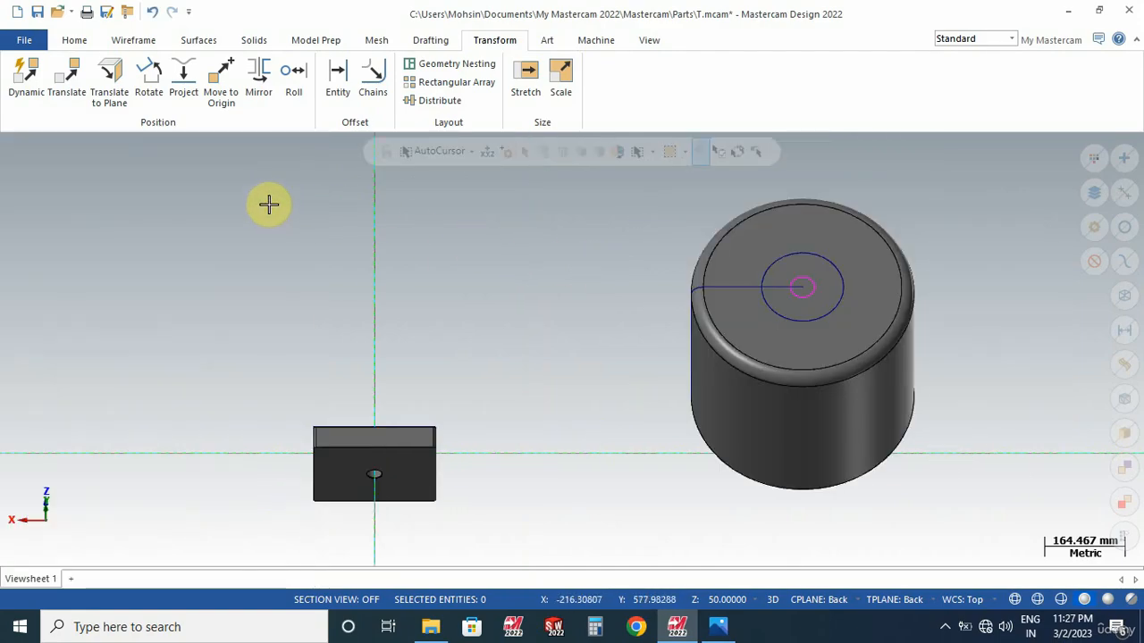
{"action": "right_click", "coordinate": [269, 205]}
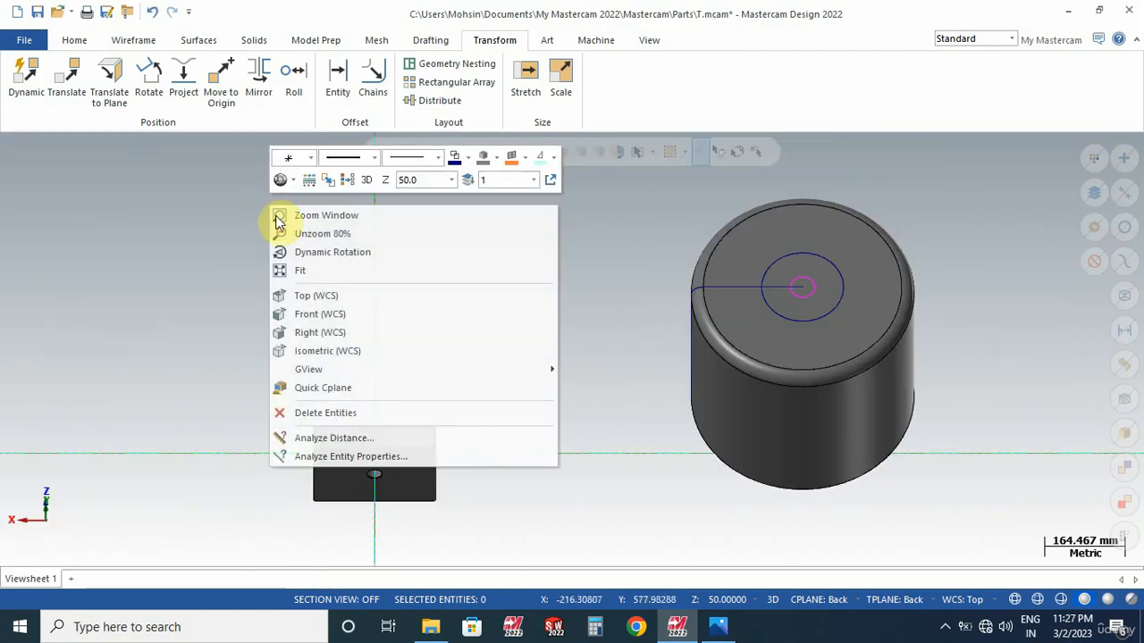
{"action": "left_click", "coordinate": [313, 272]}
{"action": "scroll", "coordinate": [656, 263], "scroll_direction": "up", "scroll_amount": 2}
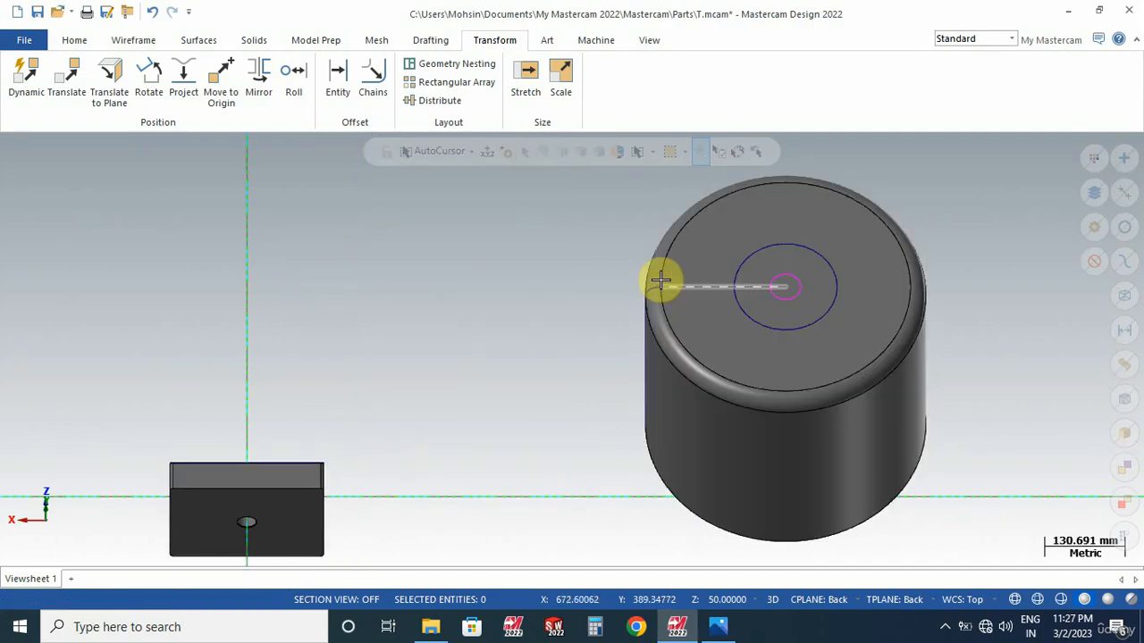
{"action": "scroll", "coordinate": [524, 303], "scroll_direction": "down", "scroll_amount": 15}
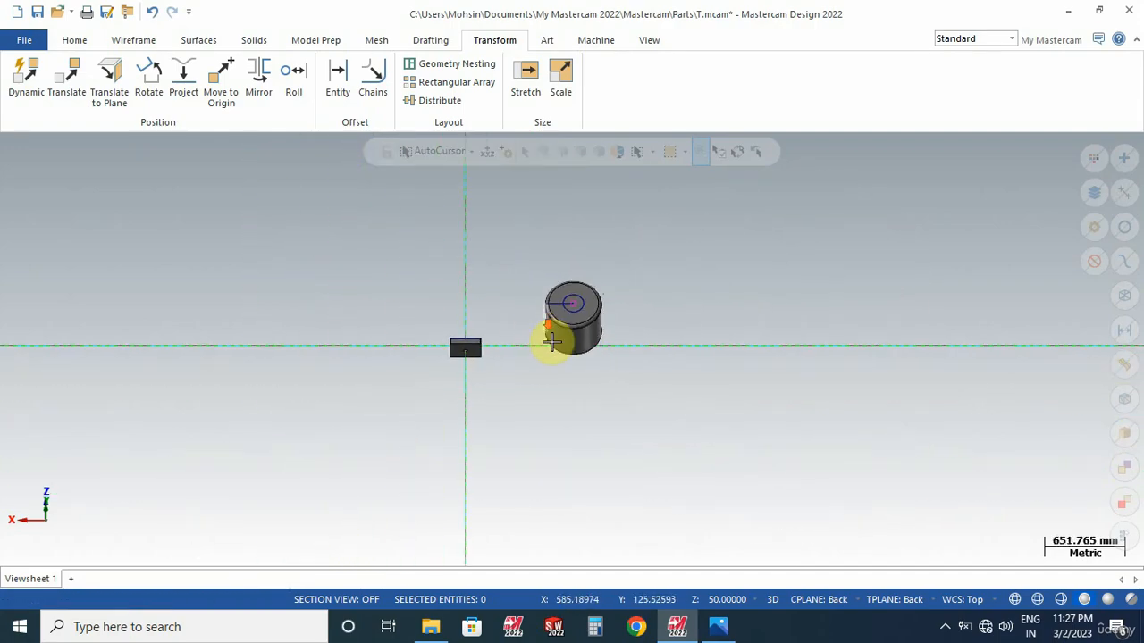
{"action": "right_click", "coordinate": [394, 254]}
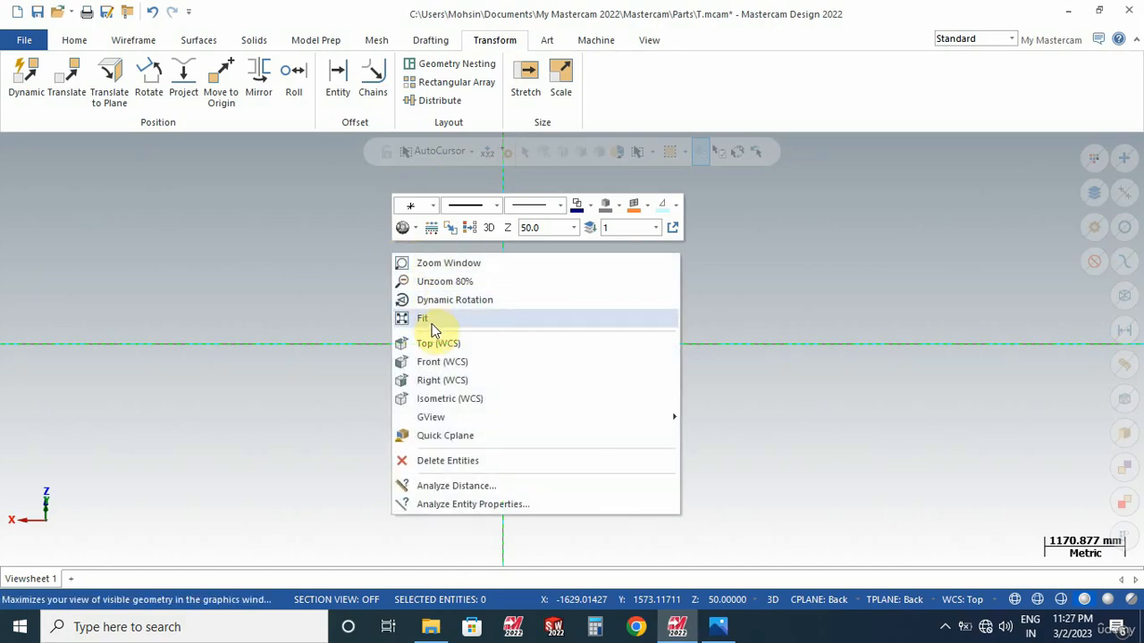
{"action": "left_click", "coordinate": [433, 325]}
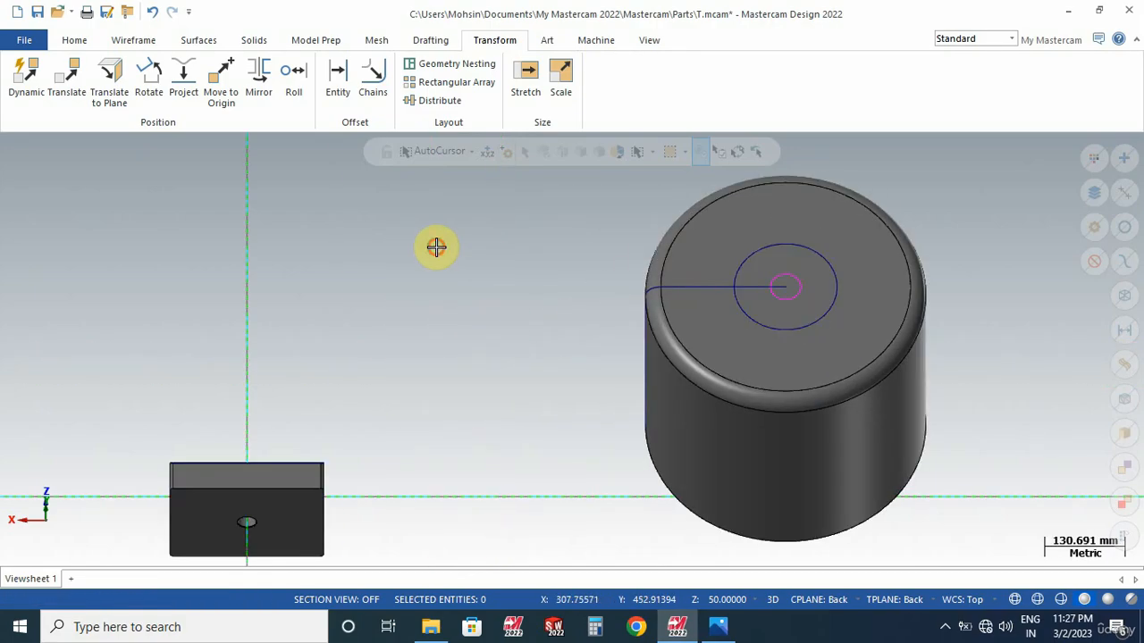
Extrude the small center circle on the cylinder's rounded end face as a Cut body, set to Through all.
{"action": "left_click", "coordinate": [144, 42]}
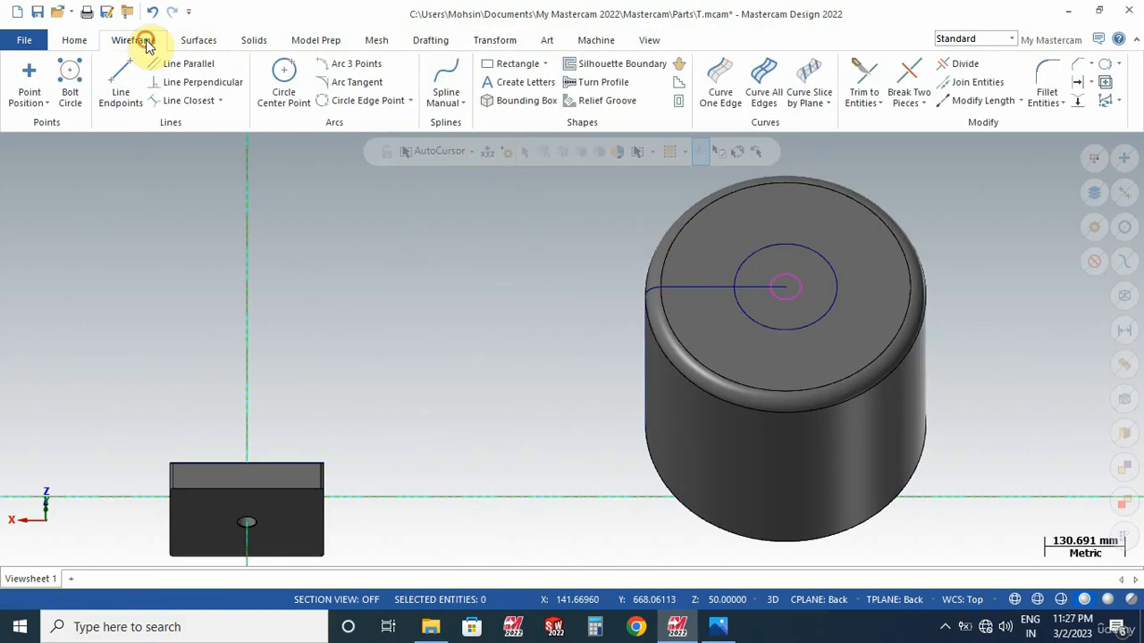
{"action": "left_click", "coordinate": [268, 43]}
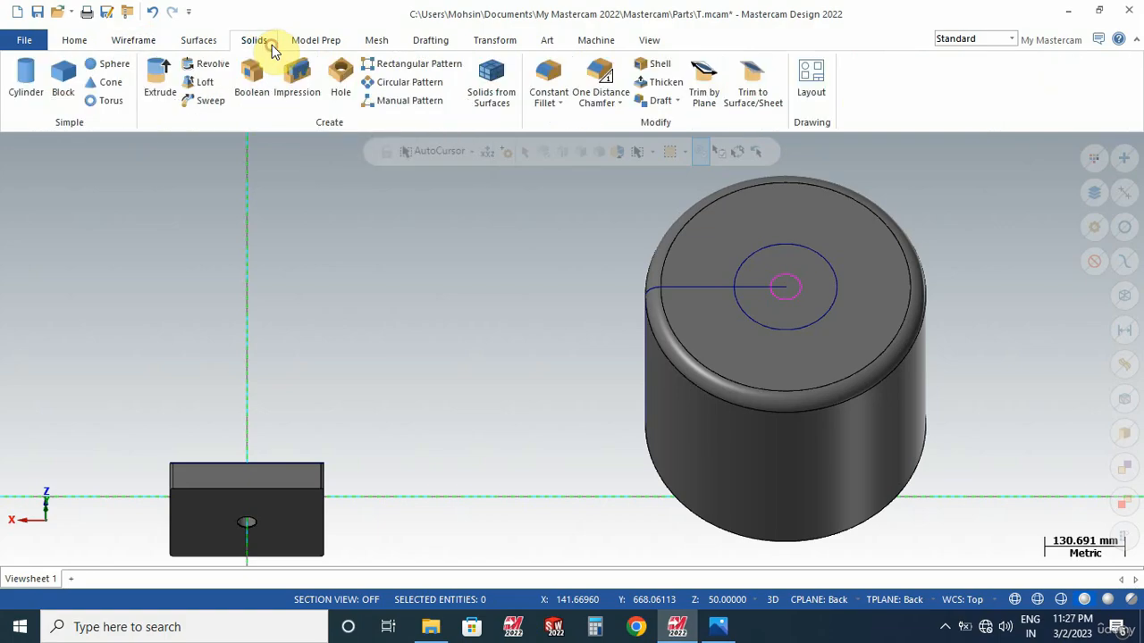
{"action": "left_click", "coordinate": [168, 78]}
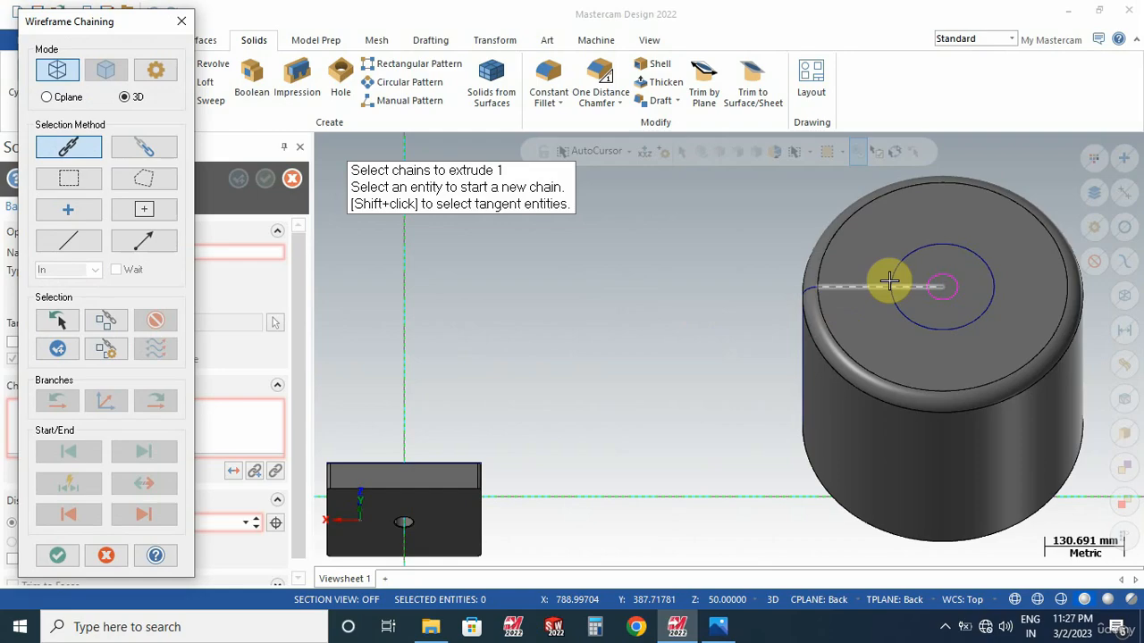
{"action": "left_click", "coordinate": [943, 277]}
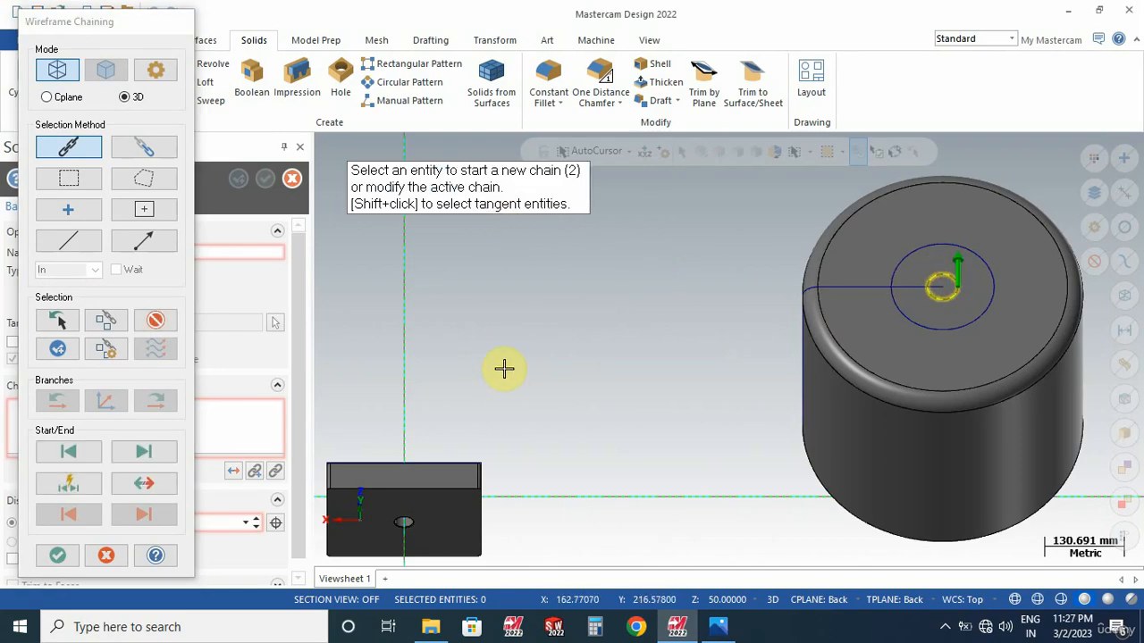
{"action": "key", "text": "Return"}
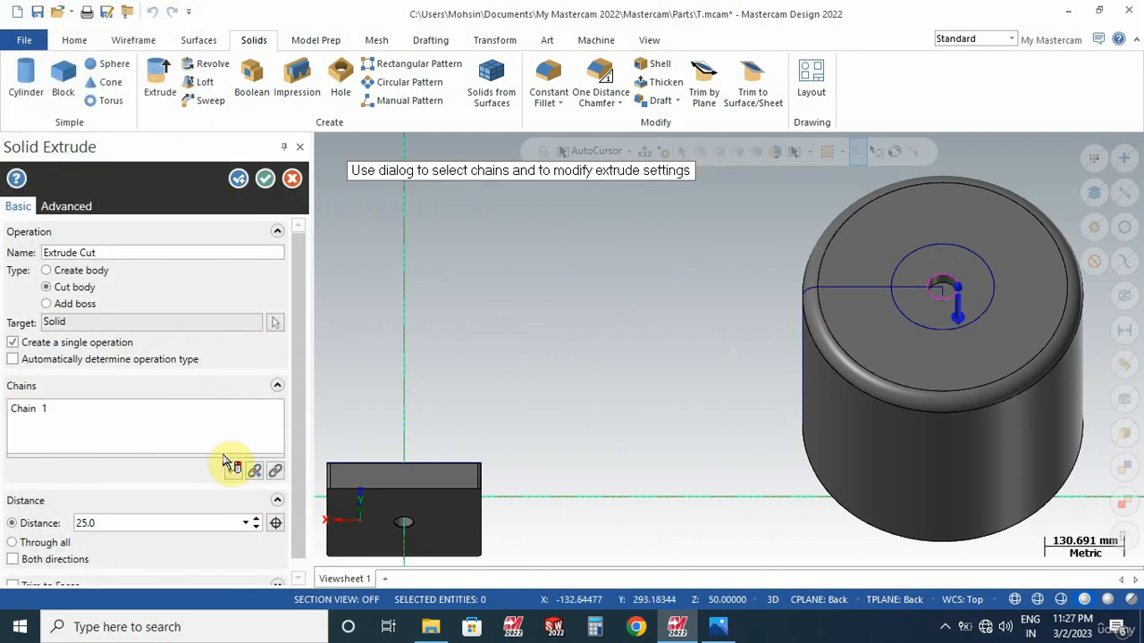
{"action": "middle_click_drag", "start_coordinate": [699, 442], "coordinate": [703, 335]}
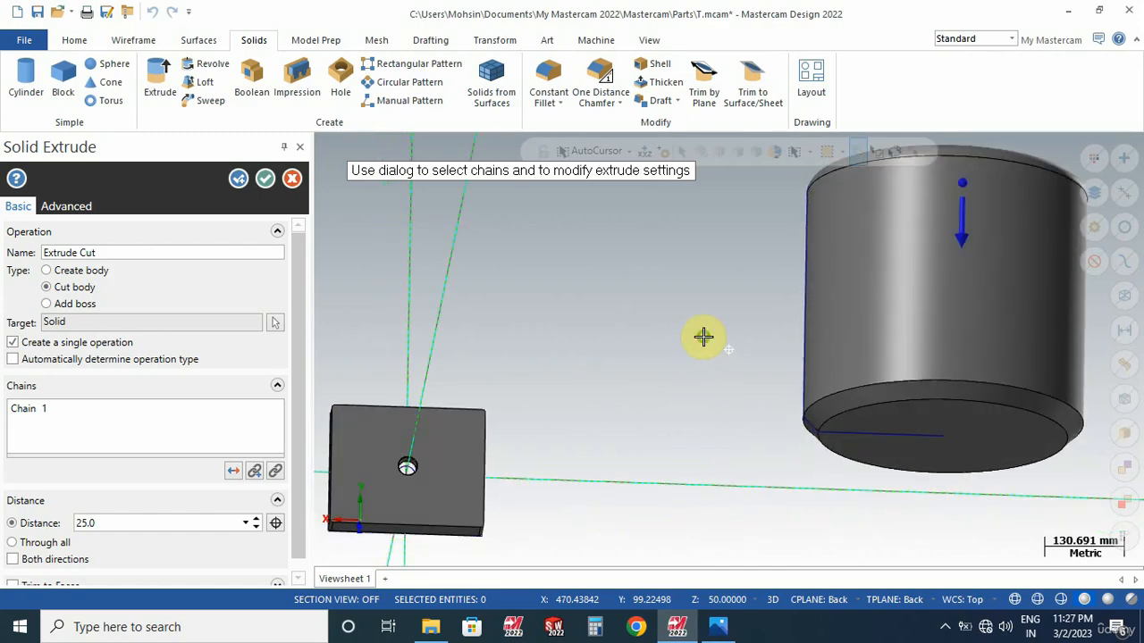
{"action": "left_click", "coordinate": [12, 542]}
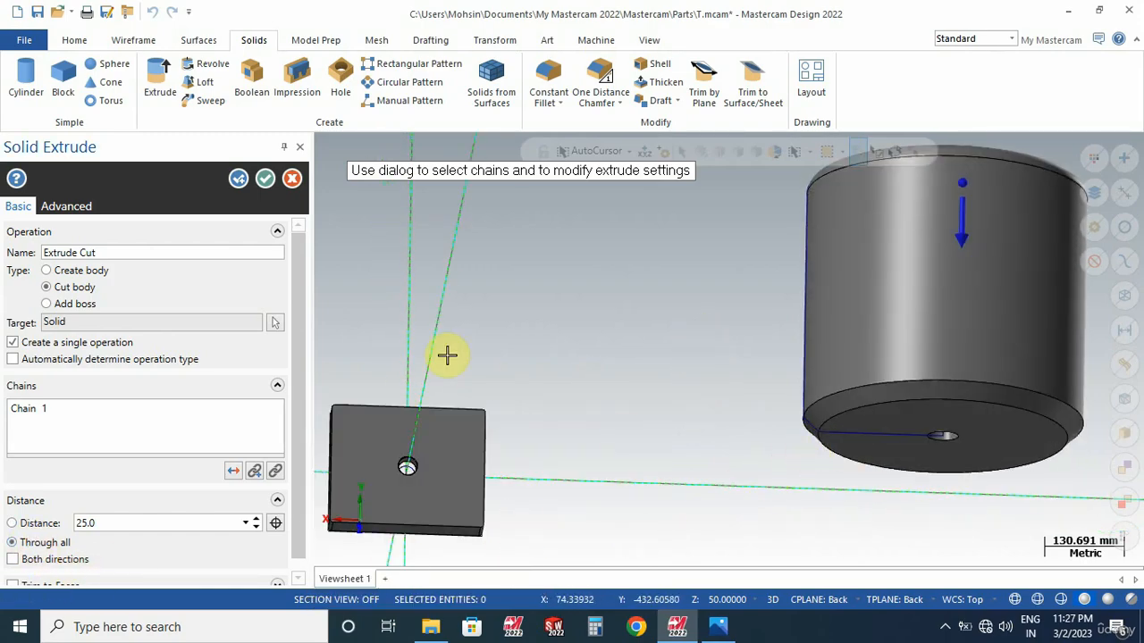
{"action": "left_click", "coordinate": [265, 181]}
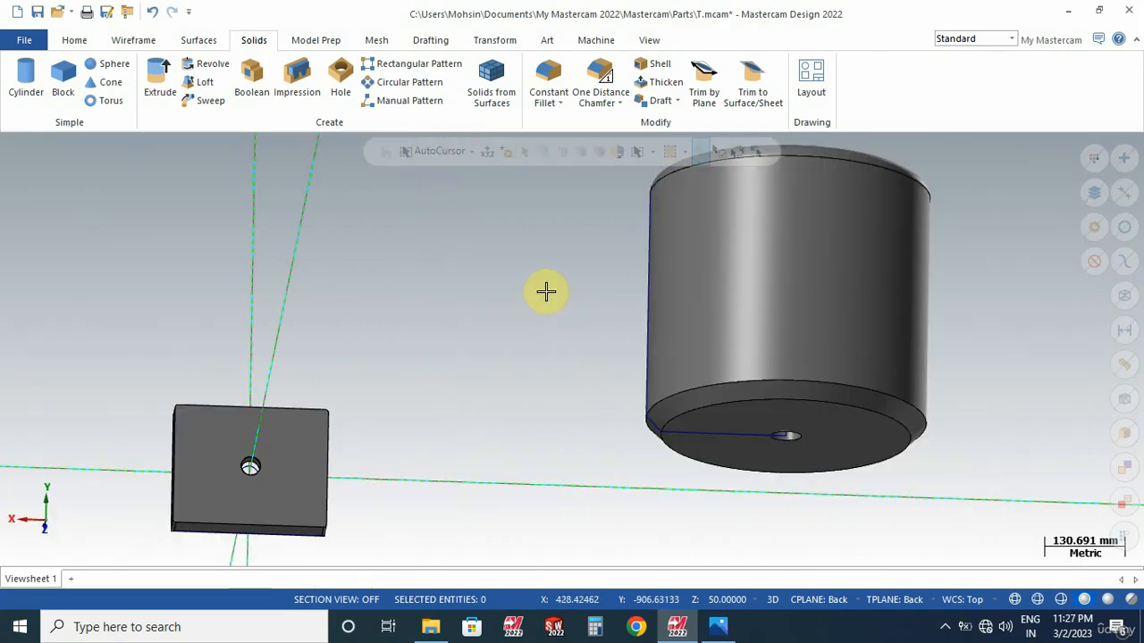
Extrude the larger circle on the cylinder's rounded end face as a Cut body with a distance of 25 mm.
{"action": "middle_click_drag", "start_coordinate": [546, 291], "coordinate": [551, 375]}
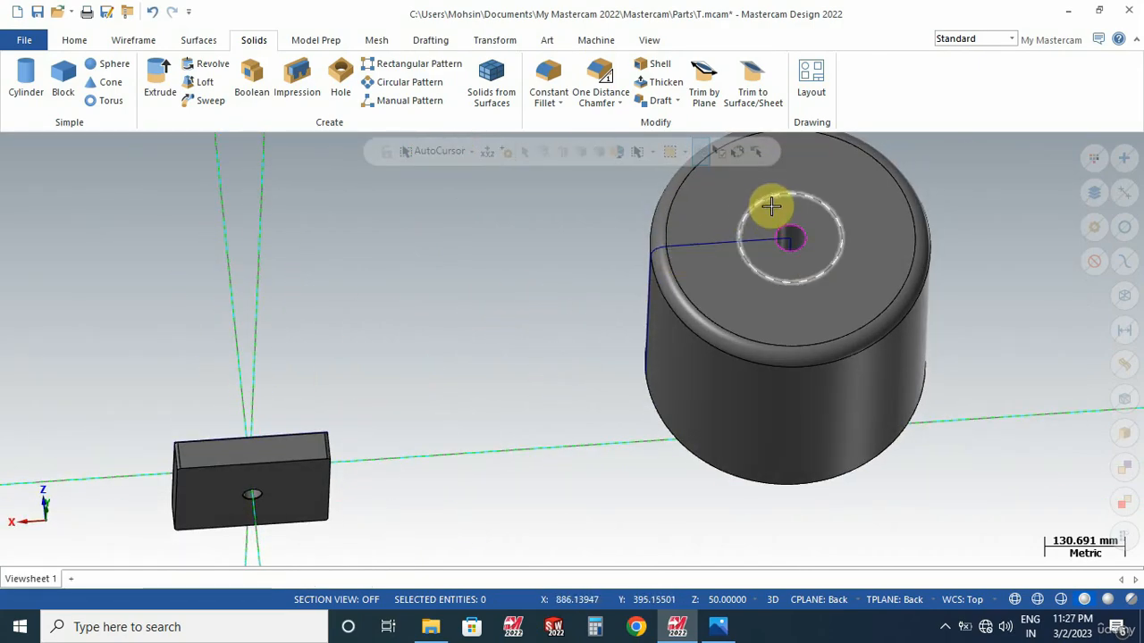
{"action": "left_click", "coordinate": [160, 81]}
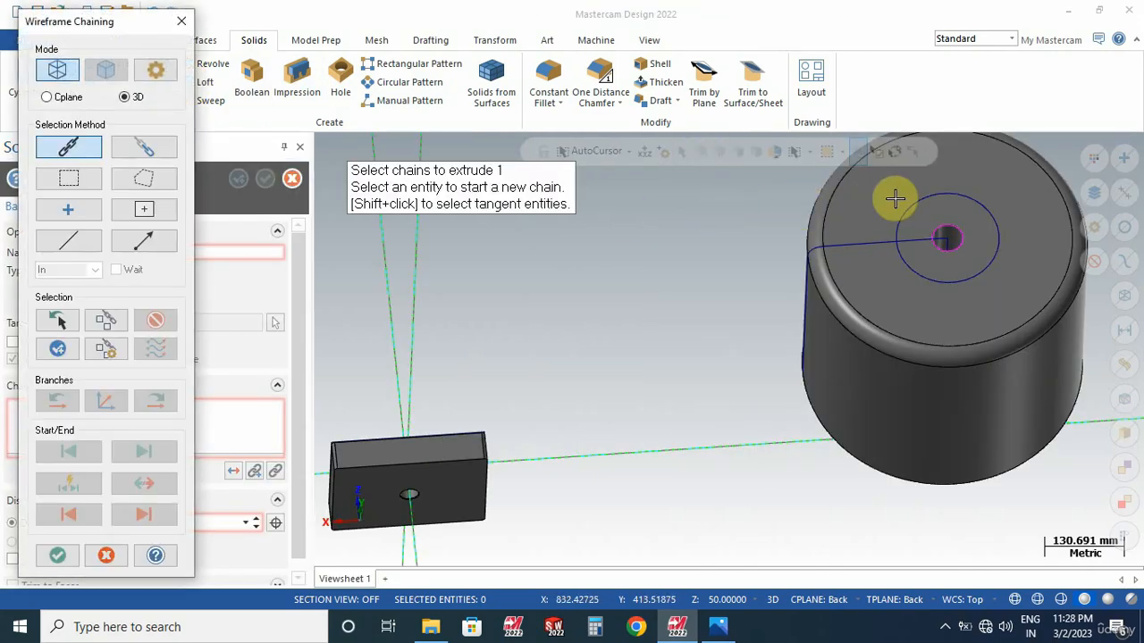
{"action": "left_click", "coordinate": [907, 198]}
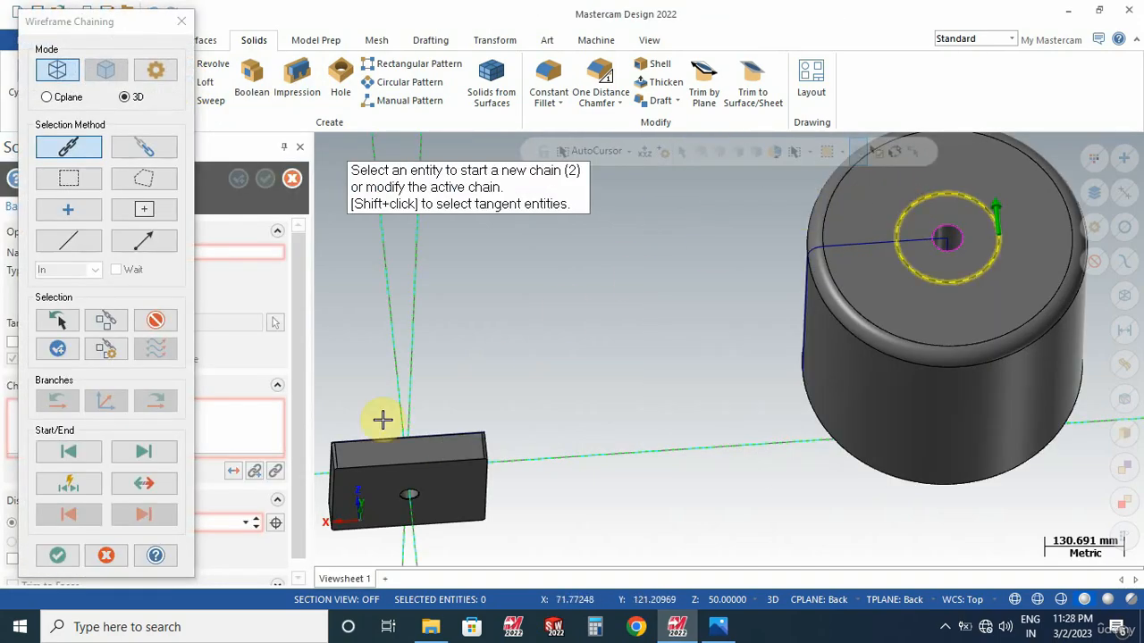
{"action": "left_click", "coordinate": [51, 558]}
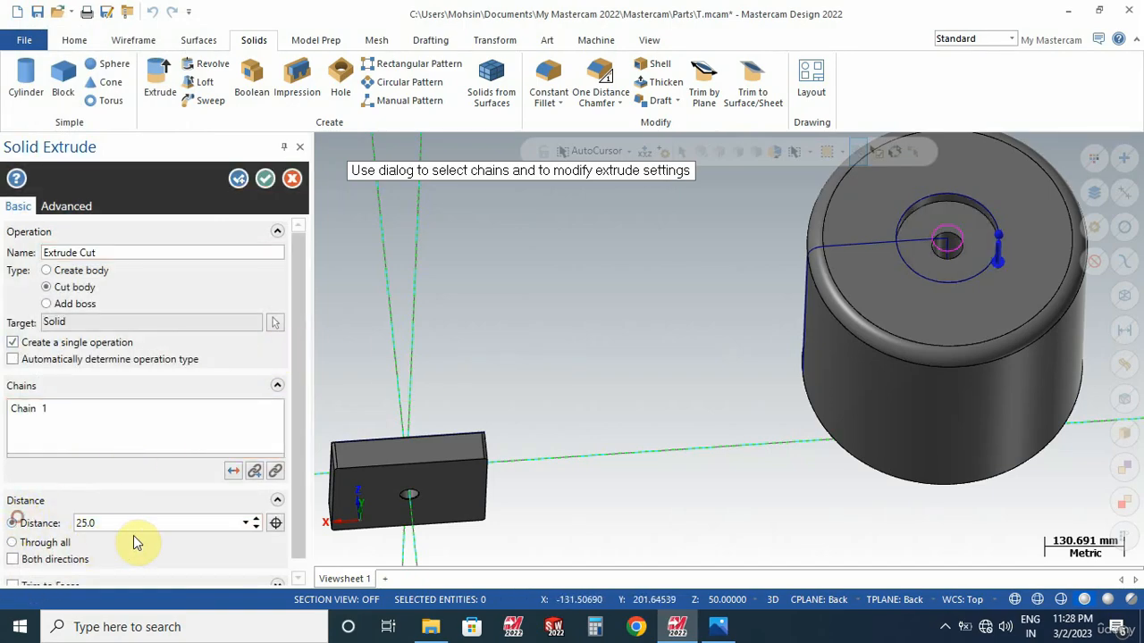
{"action": "left_click", "coordinate": [264, 179]}
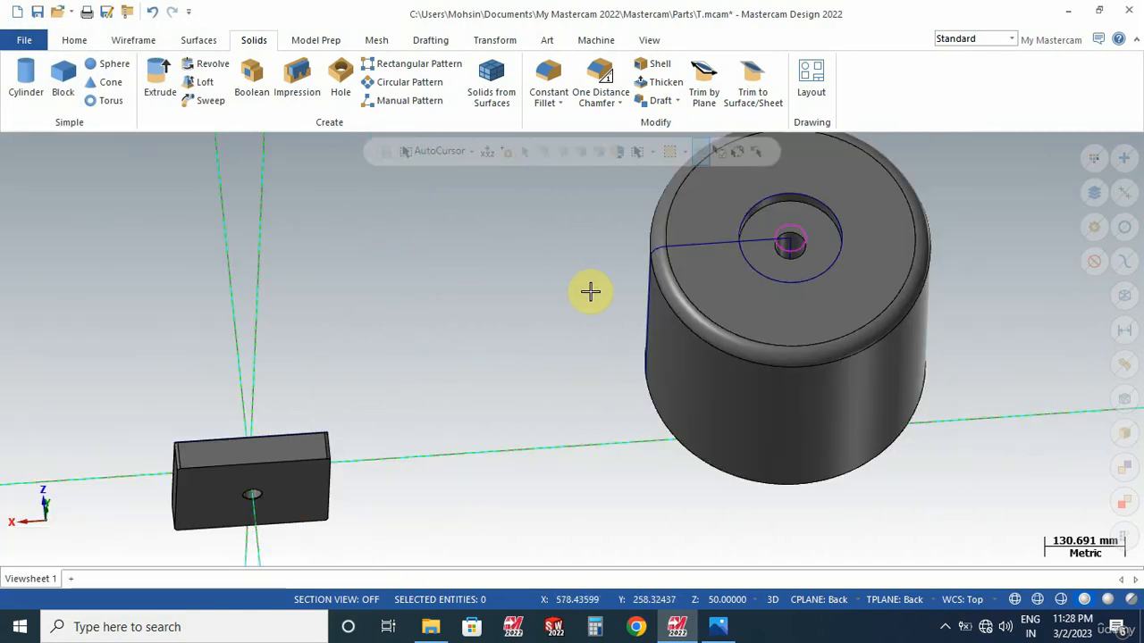
{"action": "left_click", "coordinate": [590, 292]}
{"action": "mouse_move", "coordinate": [856, 254]}
{"action": "middle_mouse_down"}
{"action": "mouse_move", "coordinate": [855, 211]}
{"action": "mouse_move", "coordinate": [850, 241]}
{"action": "middle_mouse_up"}
{"action": "right_click", "coordinate": [850, 241]}
{"action": "left_click", "coordinate": [534, 229]}
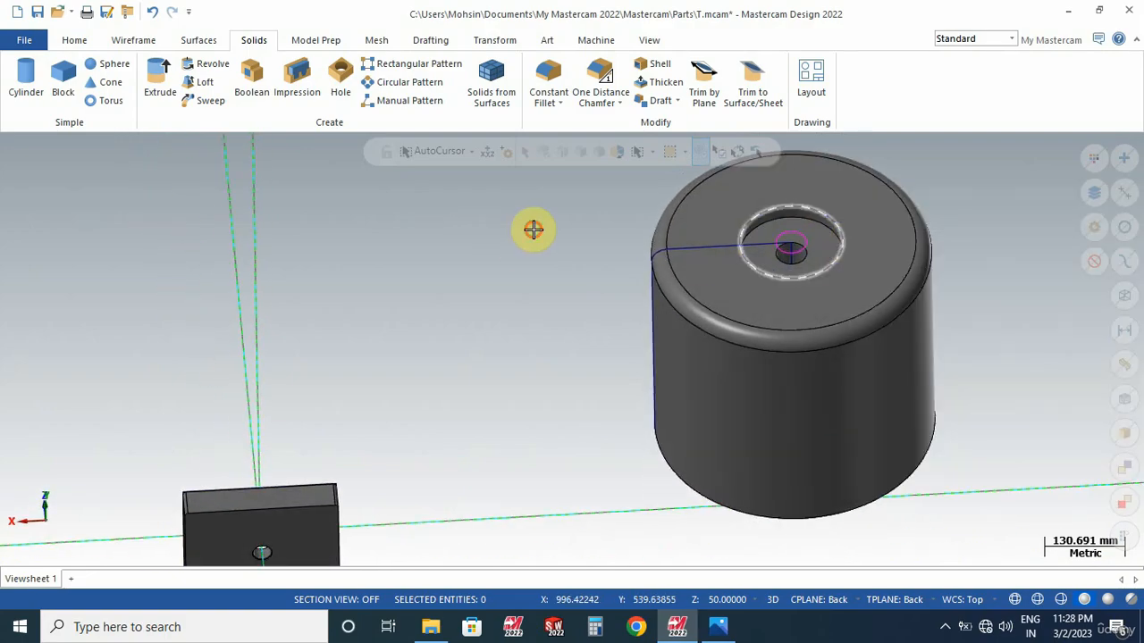
{"action": "left_click", "coordinate": [252, 42]}
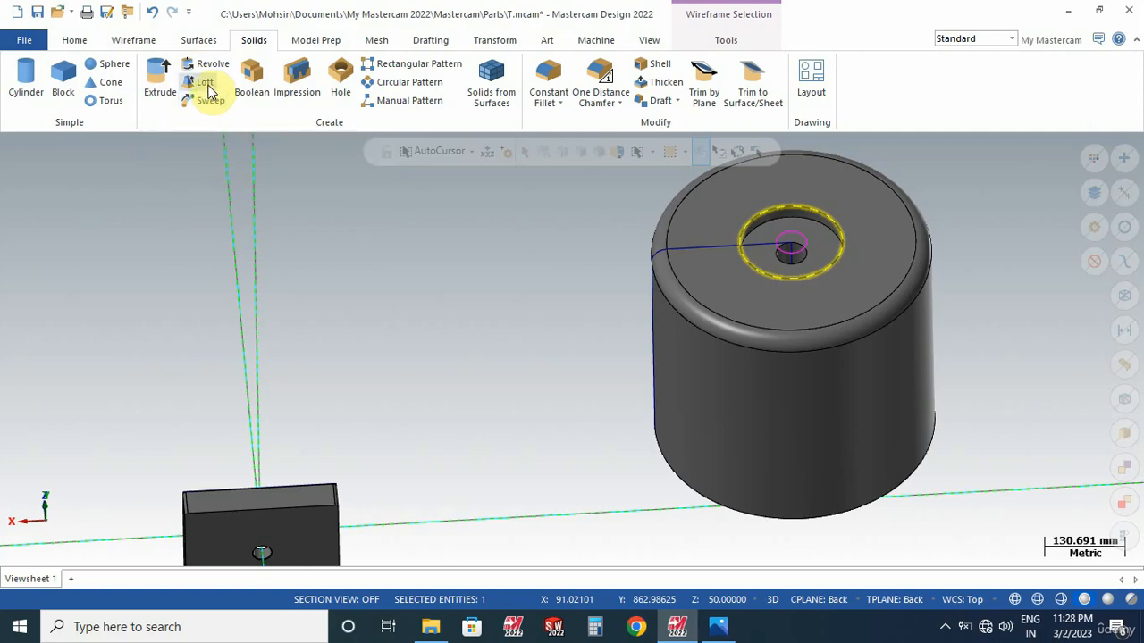
Switch to the Top (WCS) view and draw a 200 mm diameter center-point circle in the empty space beyond the block.
{"action": "scroll", "coordinate": [510, 241], "scroll_direction": "down", "scroll_amount": 4}
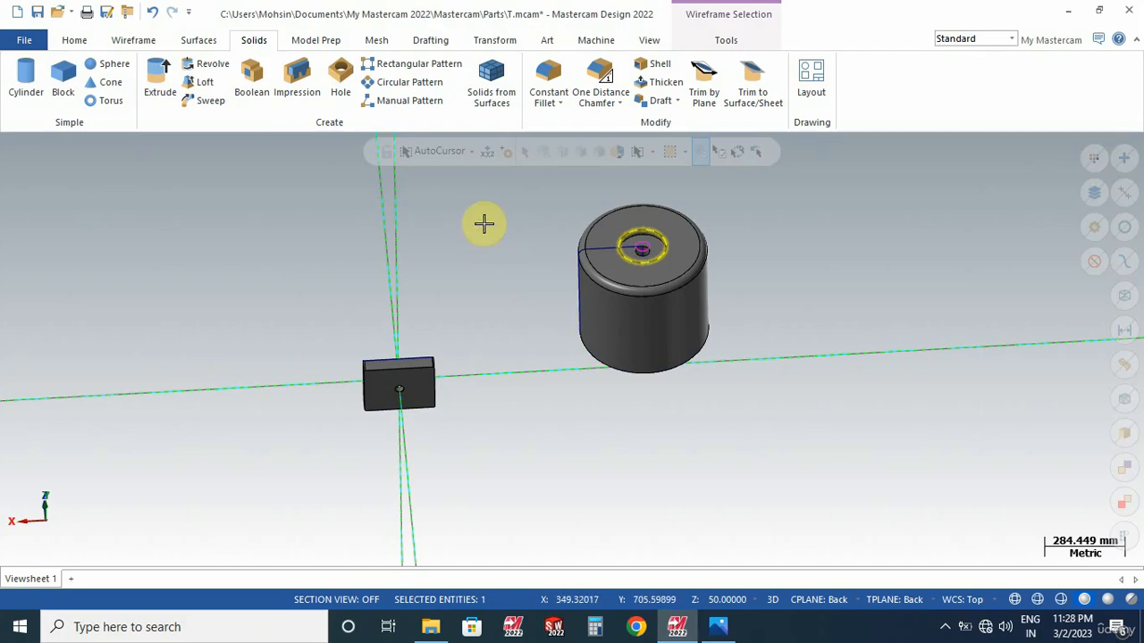
{"action": "right_click", "coordinate": [513, 281]}
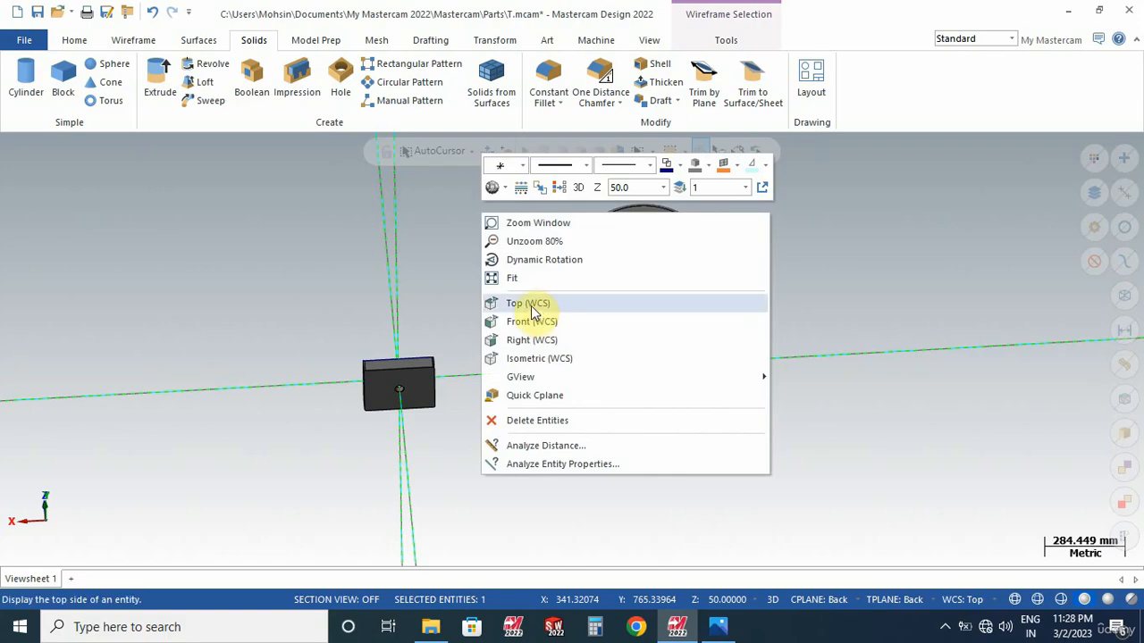
{"action": "left_click", "coordinate": [535, 300]}
{"action": "scroll", "coordinate": [601, 335], "scroll_direction": "down", "scroll_amount": 5}
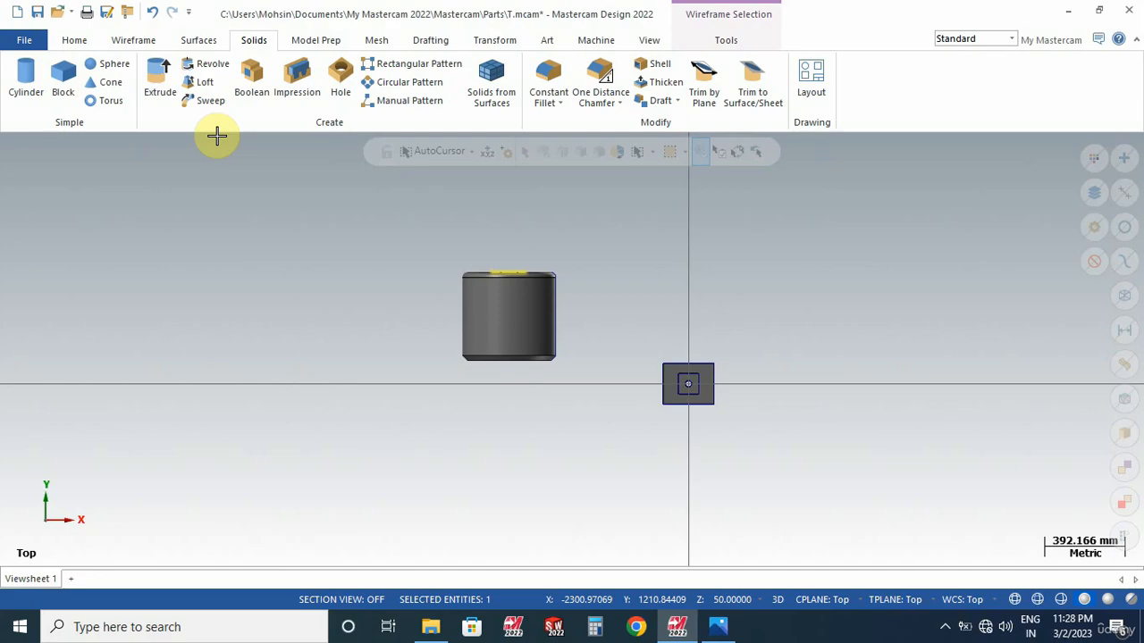
{"action": "left_click", "coordinate": [140, 39]}
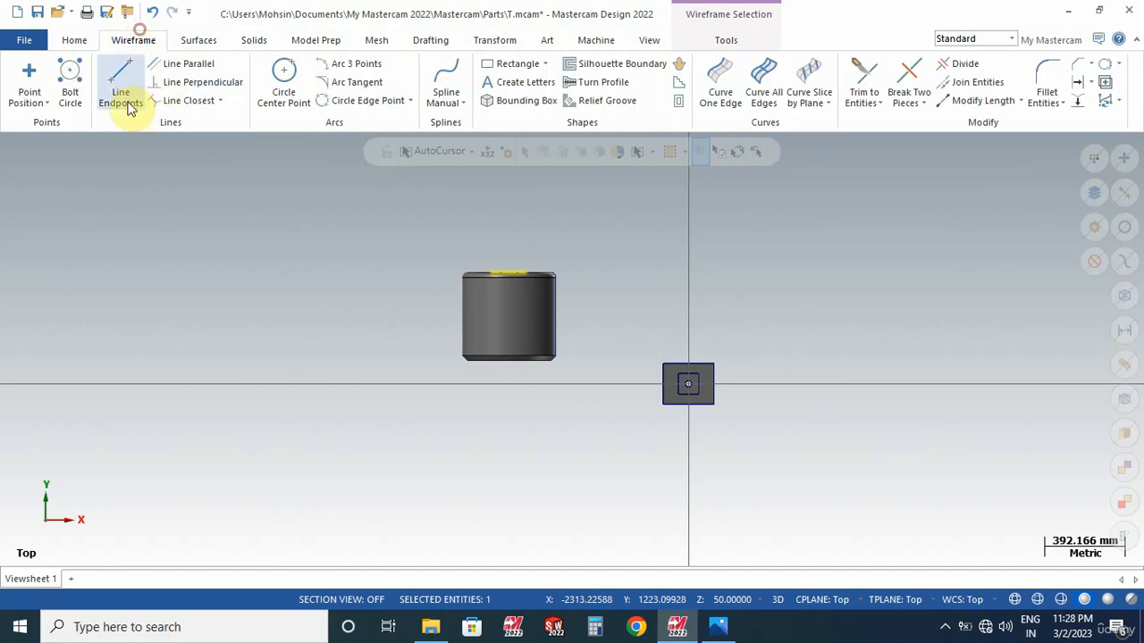
{"action": "left_click", "coordinate": [299, 94]}
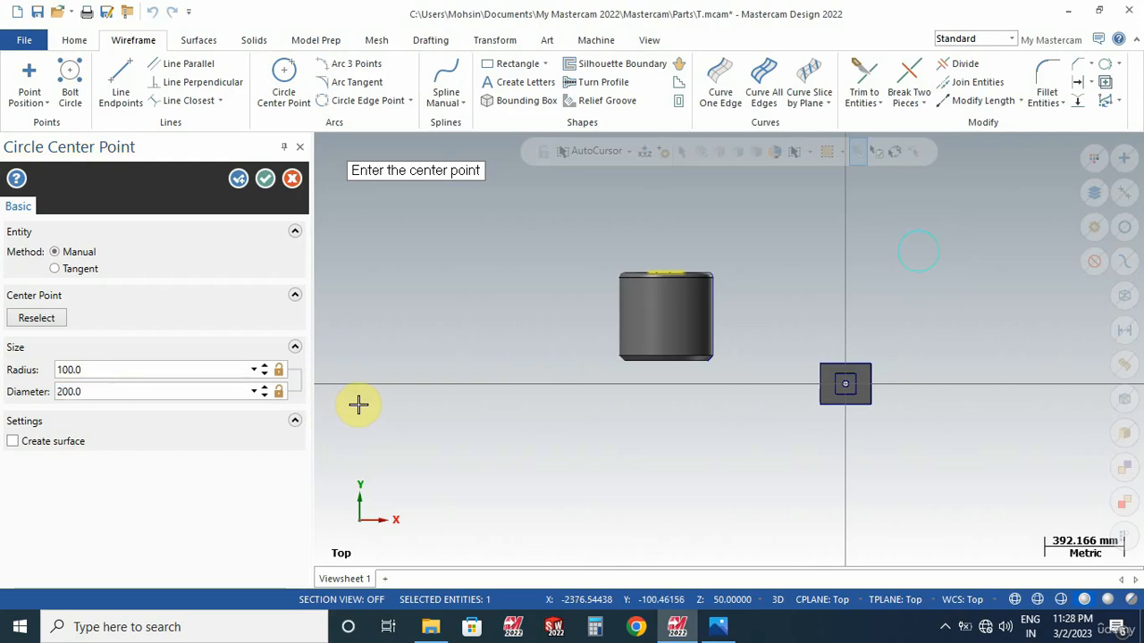
{"action": "left_click", "coordinate": [264, 179]}
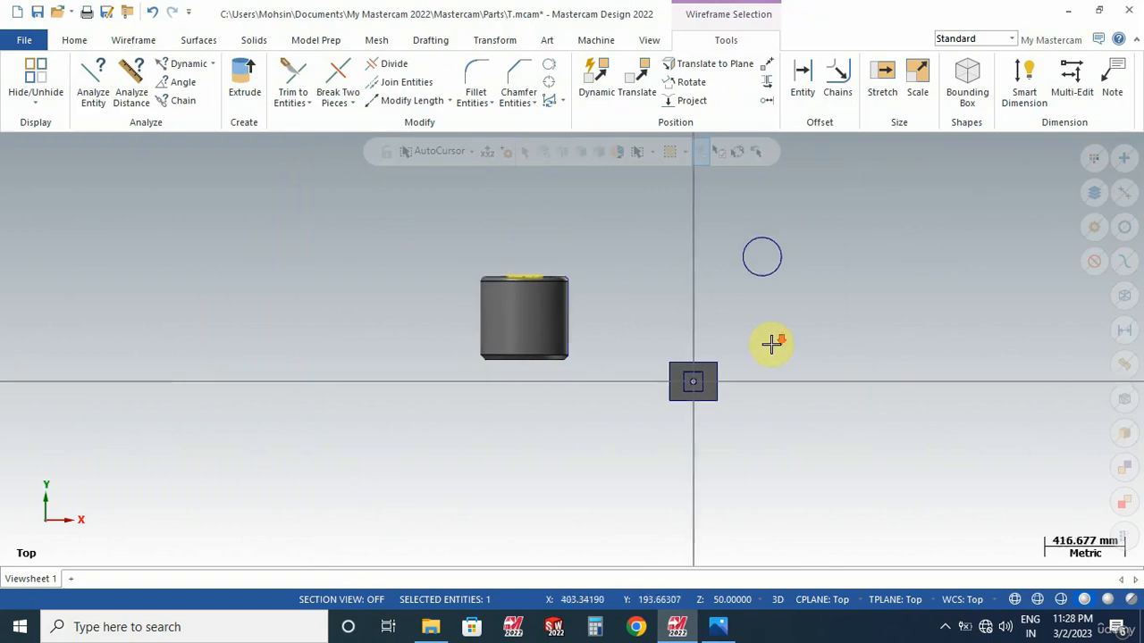
Draw a second center-point circle, 300 mm in diameter, concentric with the 200 mm circle.
{"action": "left_click", "coordinate": [133, 40]}
{"action": "left_click", "coordinate": [268, 92]}
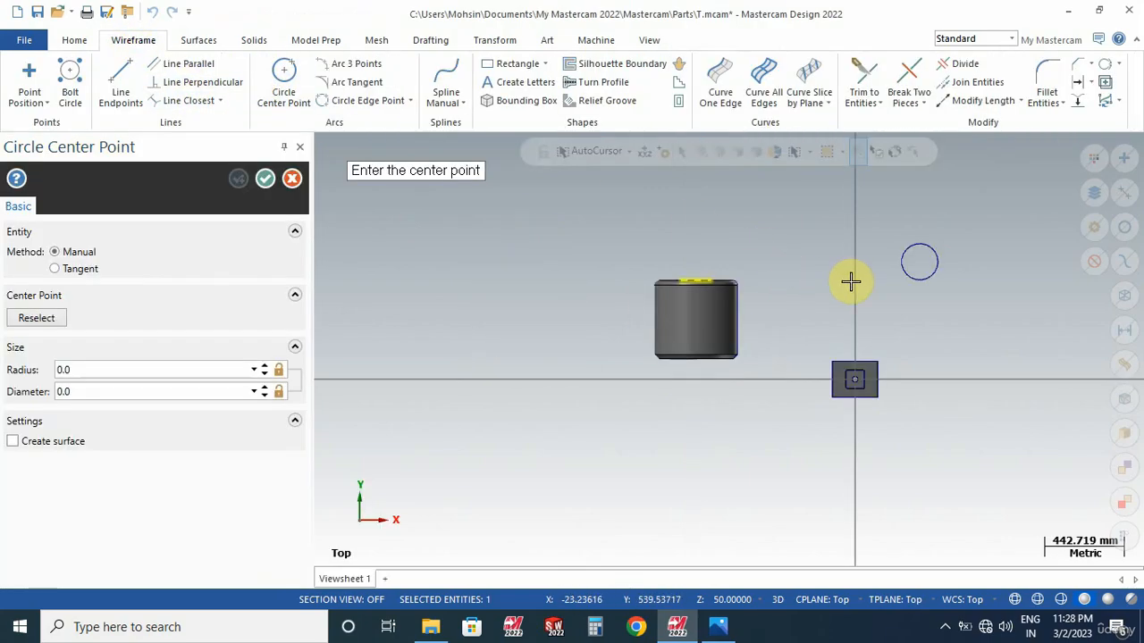
{"action": "left_click", "coordinate": [915, 279]}
{"action": "left_click", "coordinate": [961, 286]}
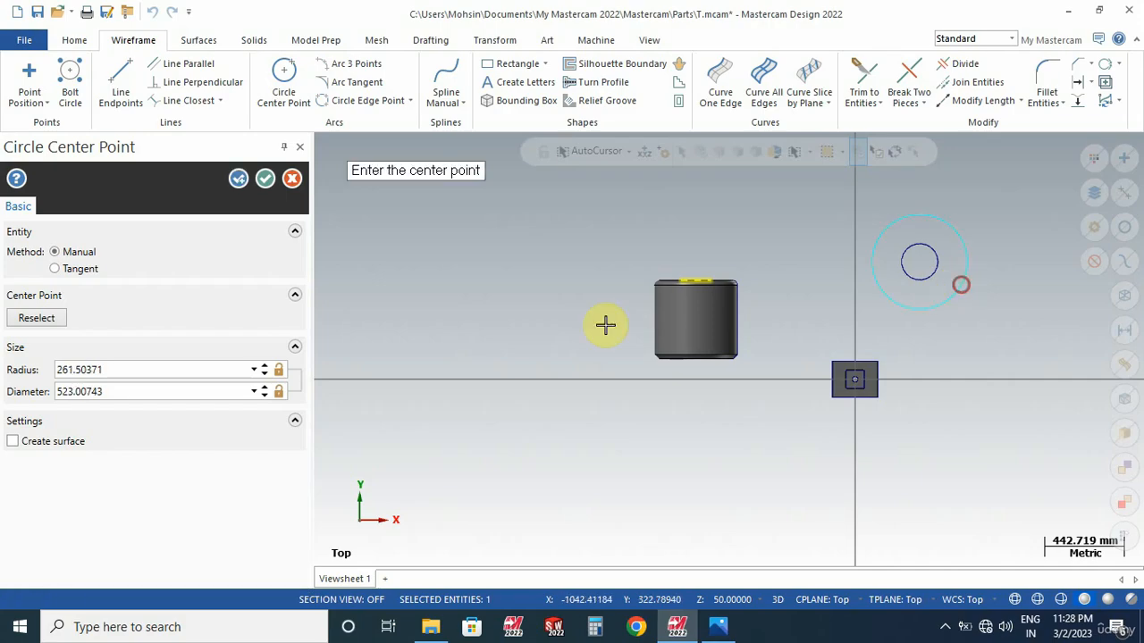
{"action": "left_click", "coordinate": [140, 393]}
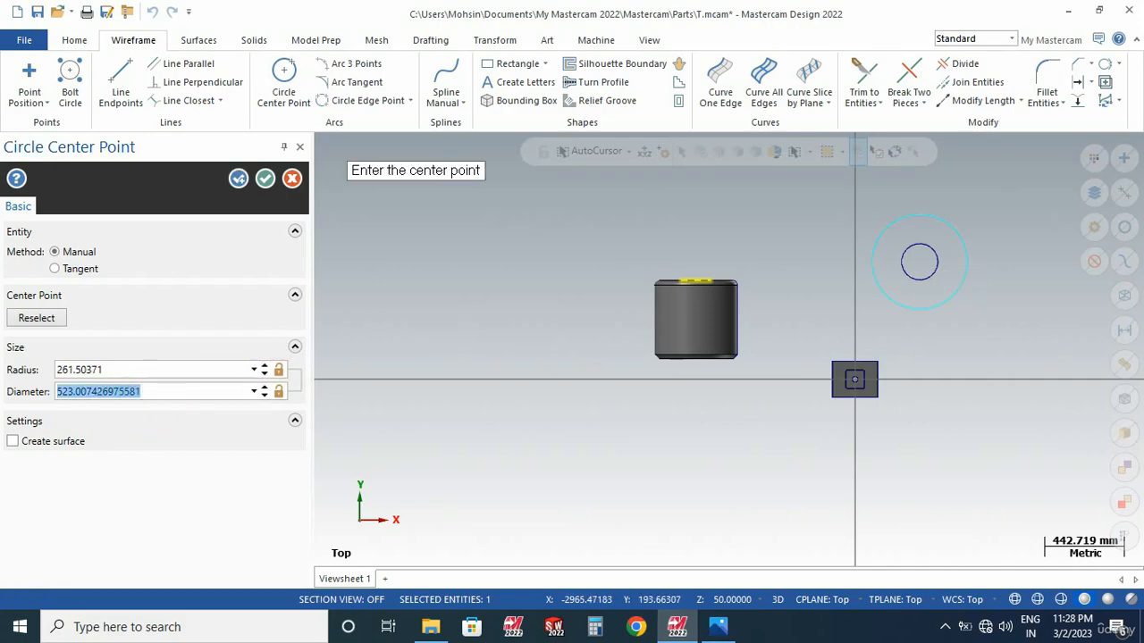
{"action": "type", "text": "300.0"}
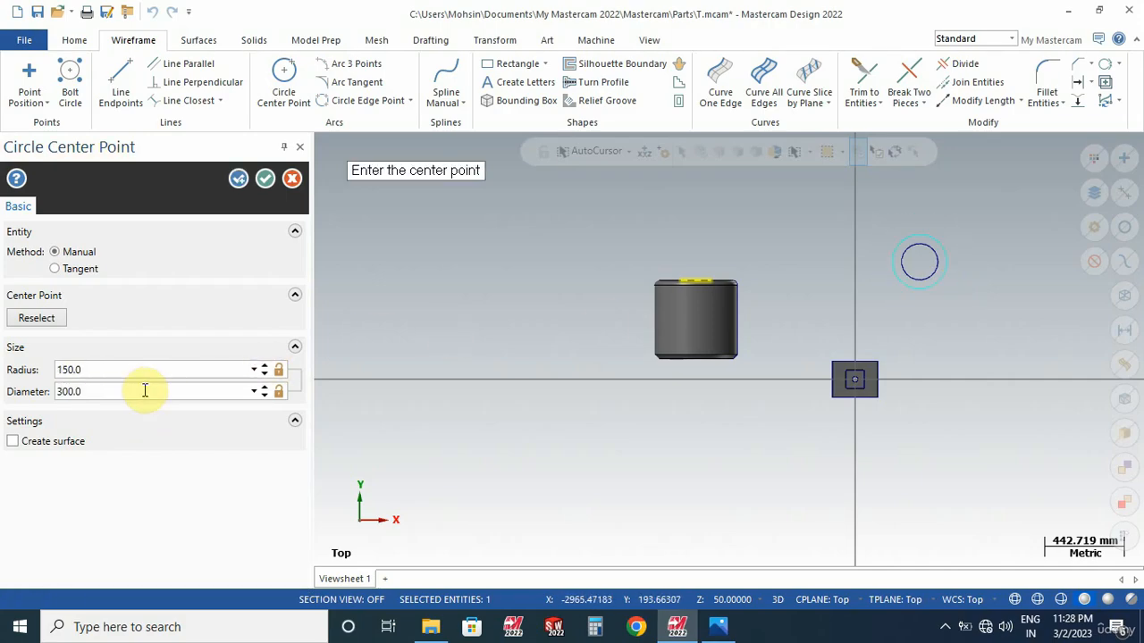
{"action": "left_click", "coordinate": [265, 180]}
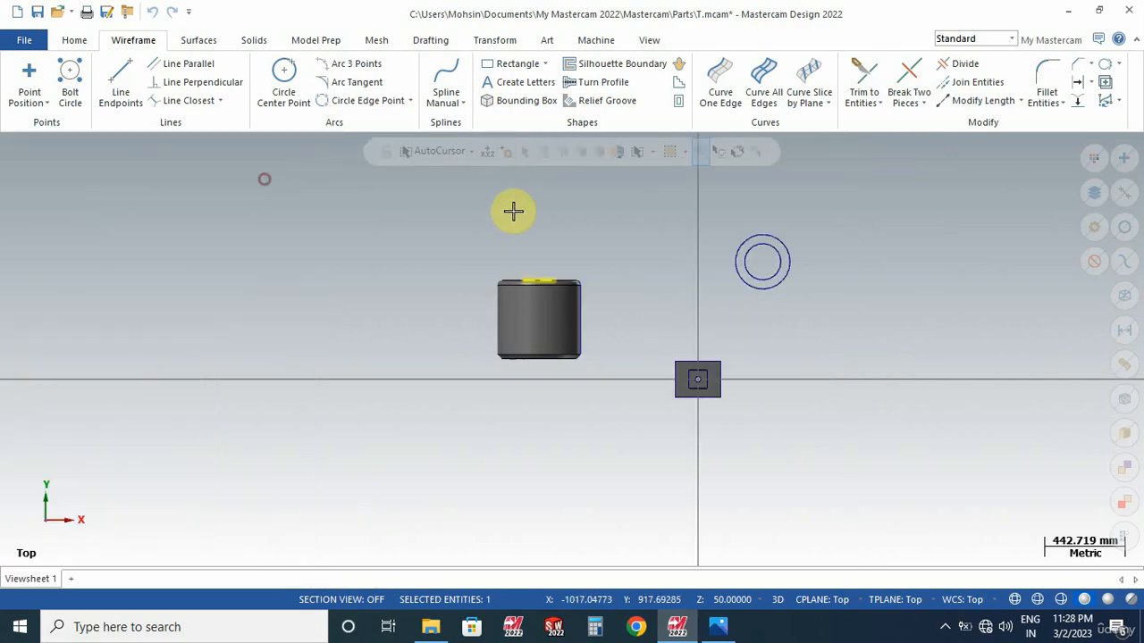
{"action": "left_click", "coordinate": [504, 42]}
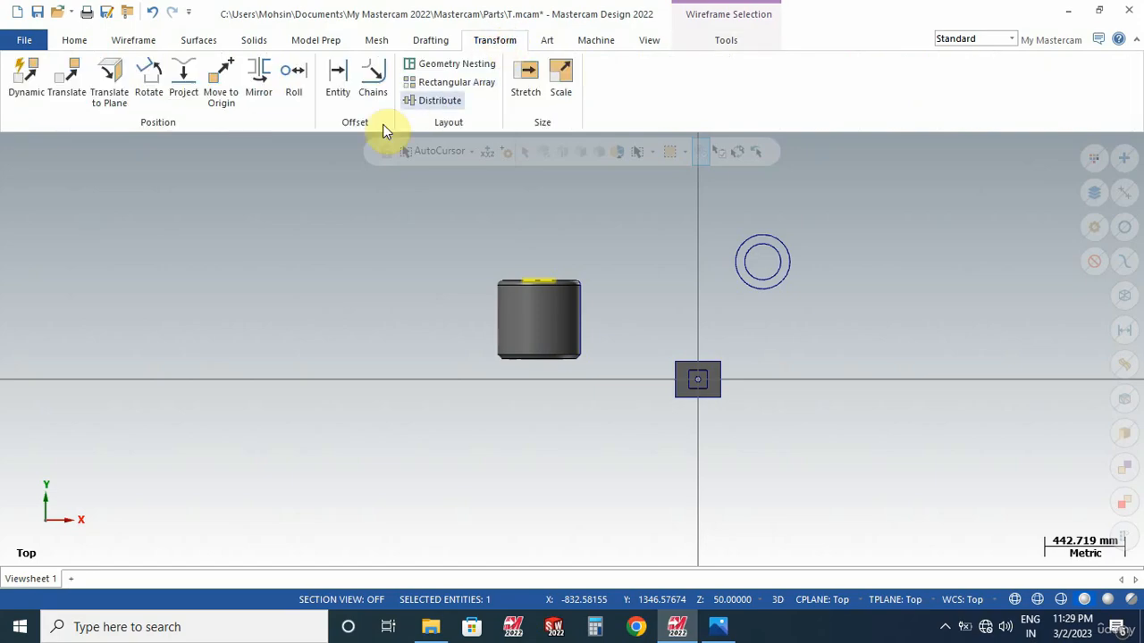
{"action": "left_click", "coordinate": [66, 81]}
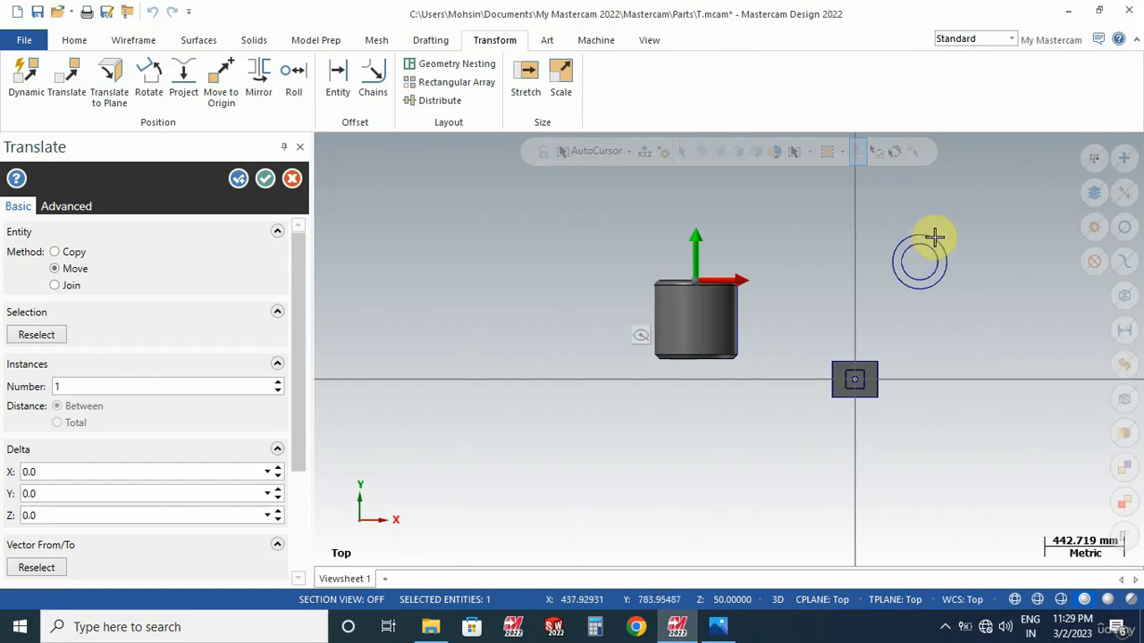
{"action": "middle_click_drag", "start_coordinate": [900, 332], "coordinate": [924, 274]}
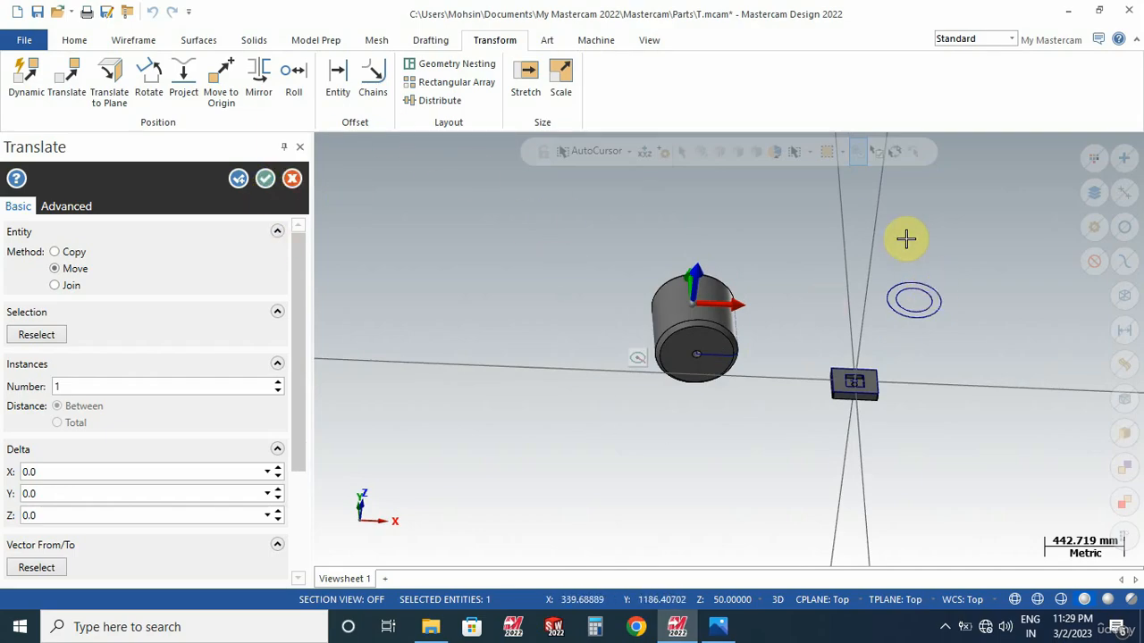
{"action": "key", "text": "Escape"}
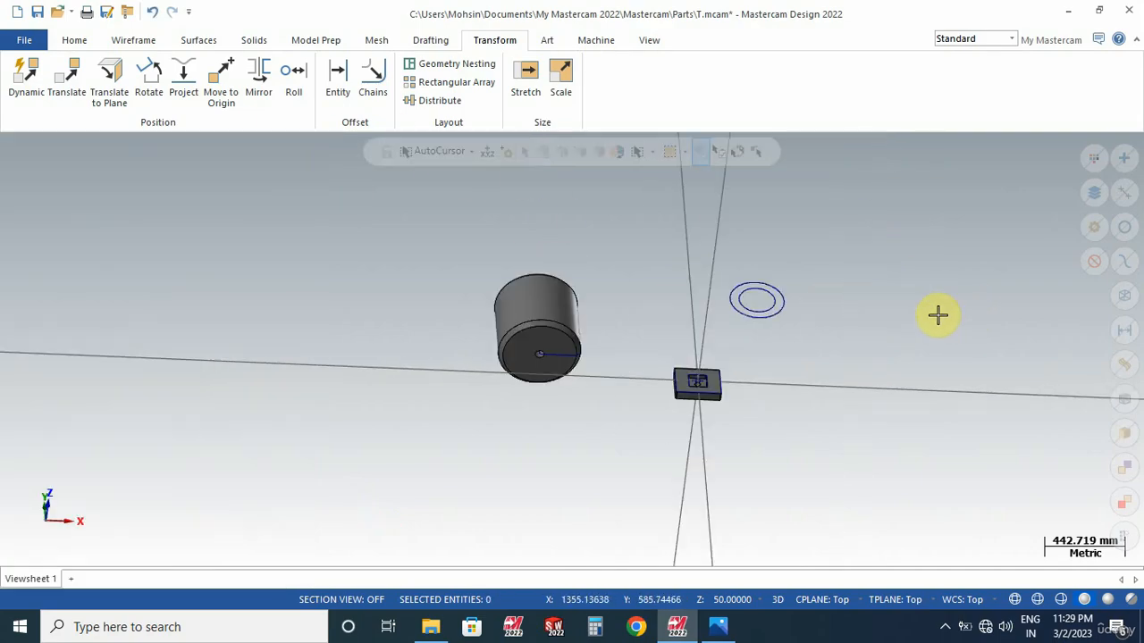
Translate the 300 mm circle 500 mm along Z, using the Move method with one instance.
{"action": "left_click", "coordinate": [783, 306]}
{"action": "left_click", "coordinate": [501, 40]}
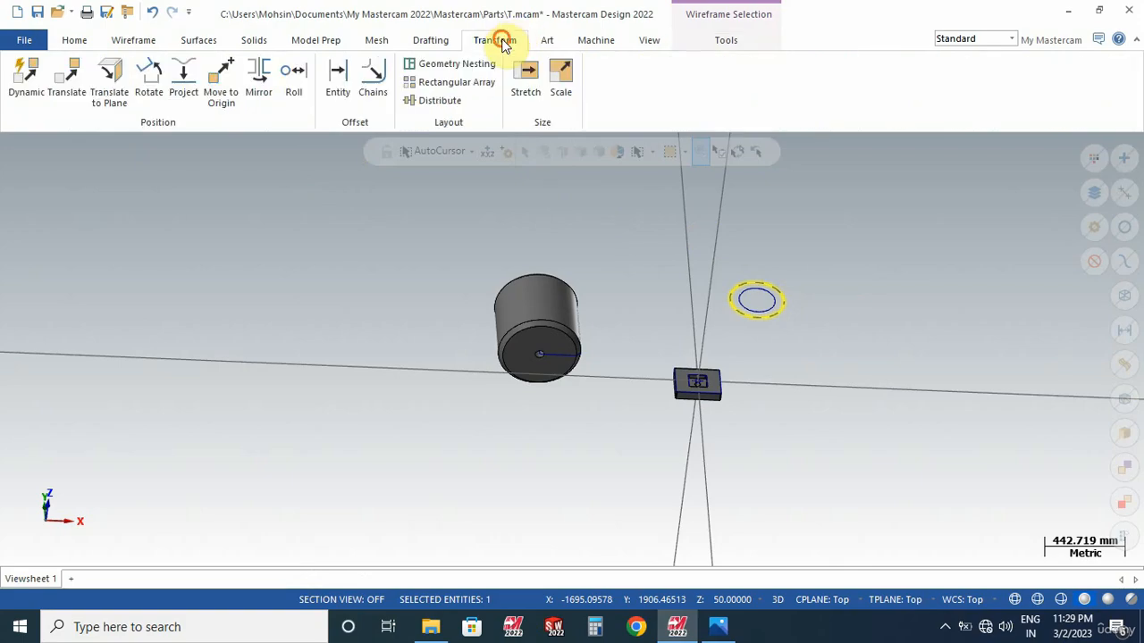
{"action": "left_click", "coordinate": [66, 86]}
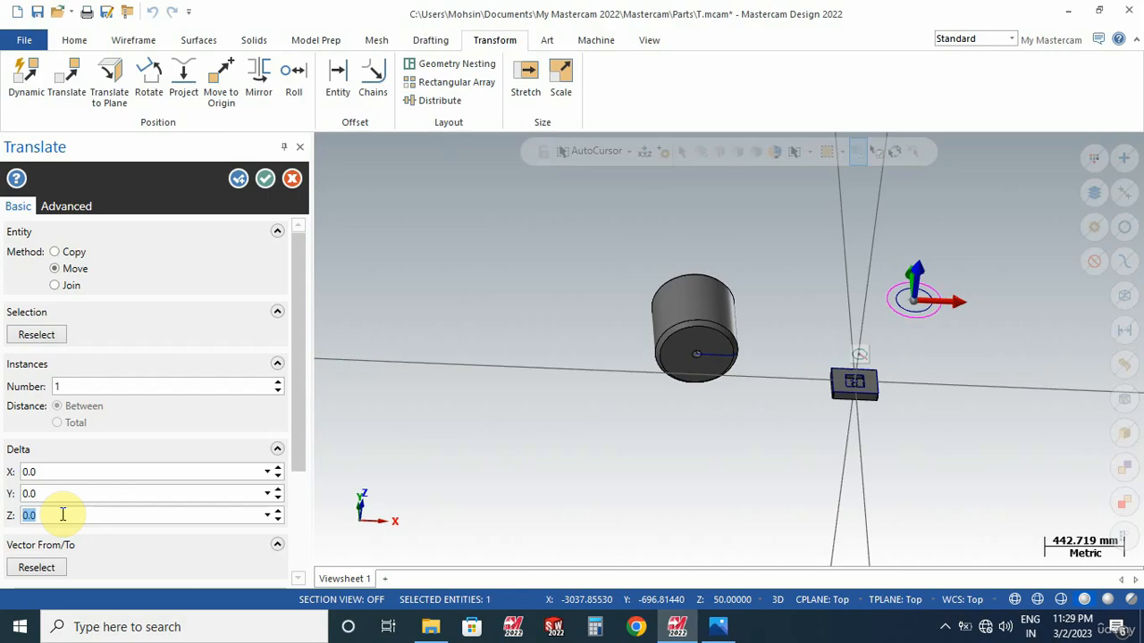
{"action": "type", "text": "5"}
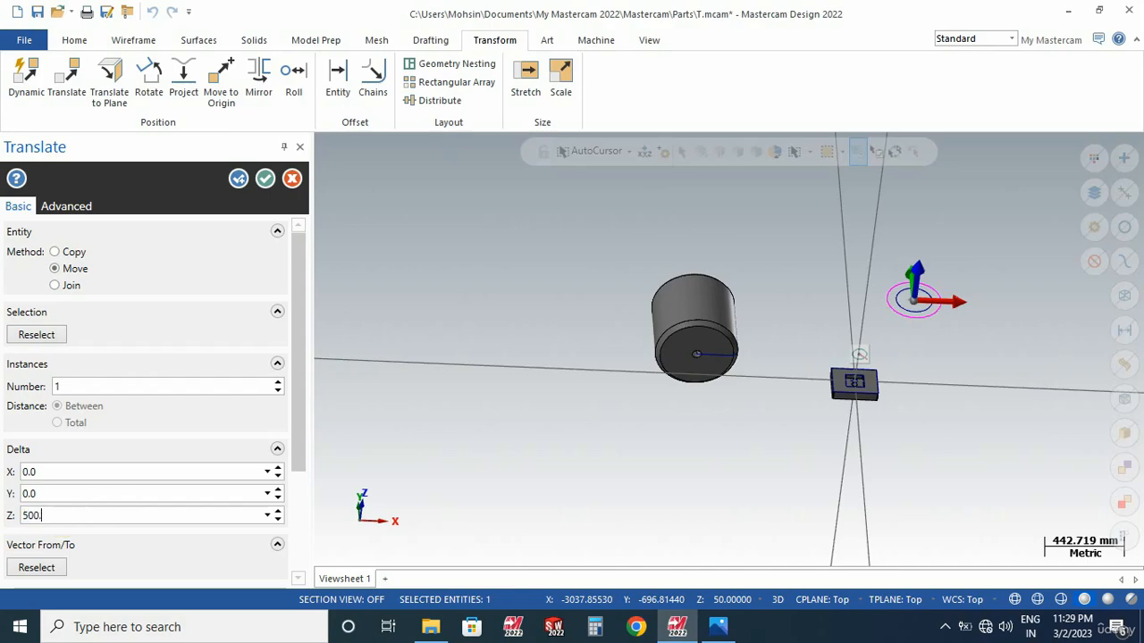
{"action": "key", "text": "Return"}
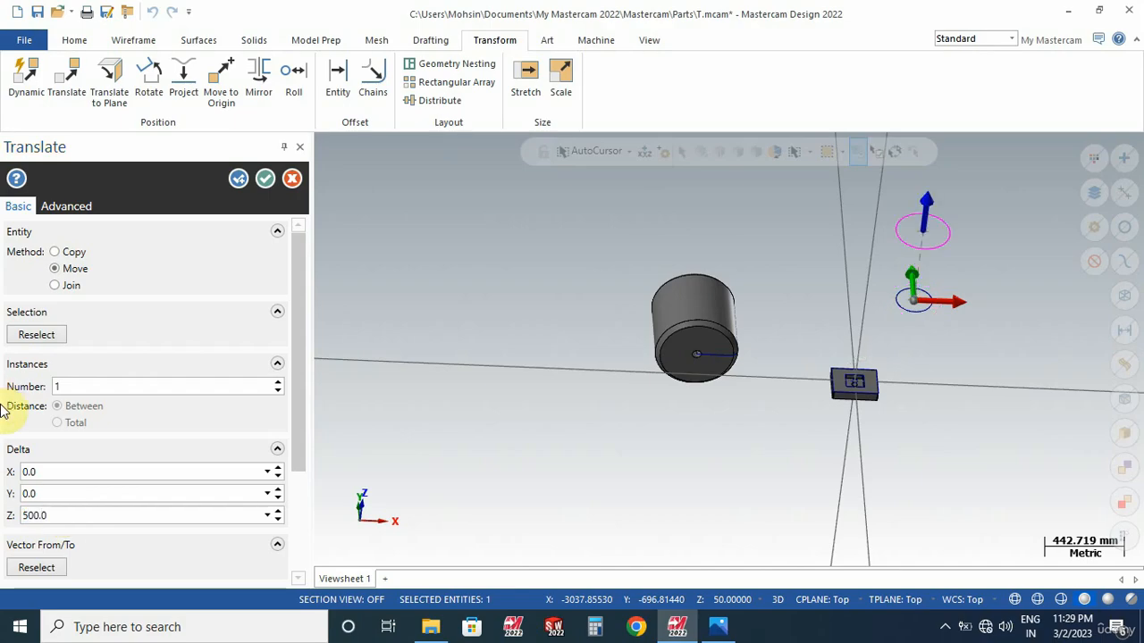
{"action": "left_click", "coordinate": [56, 271]}
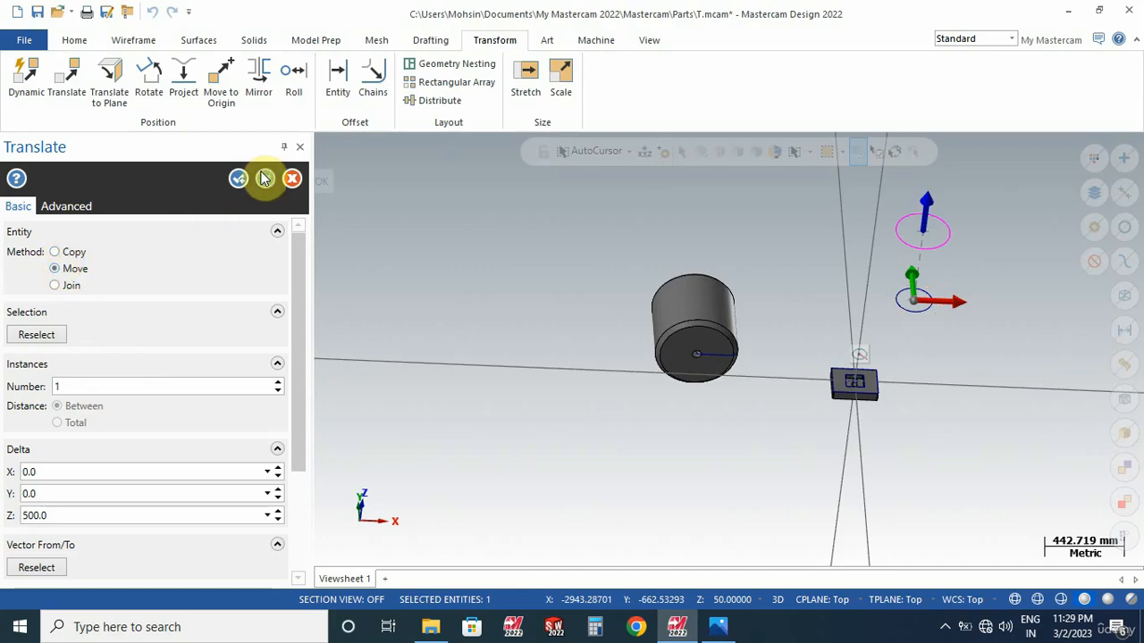
{"action": "left_click", "coordinate": [265, 179]}
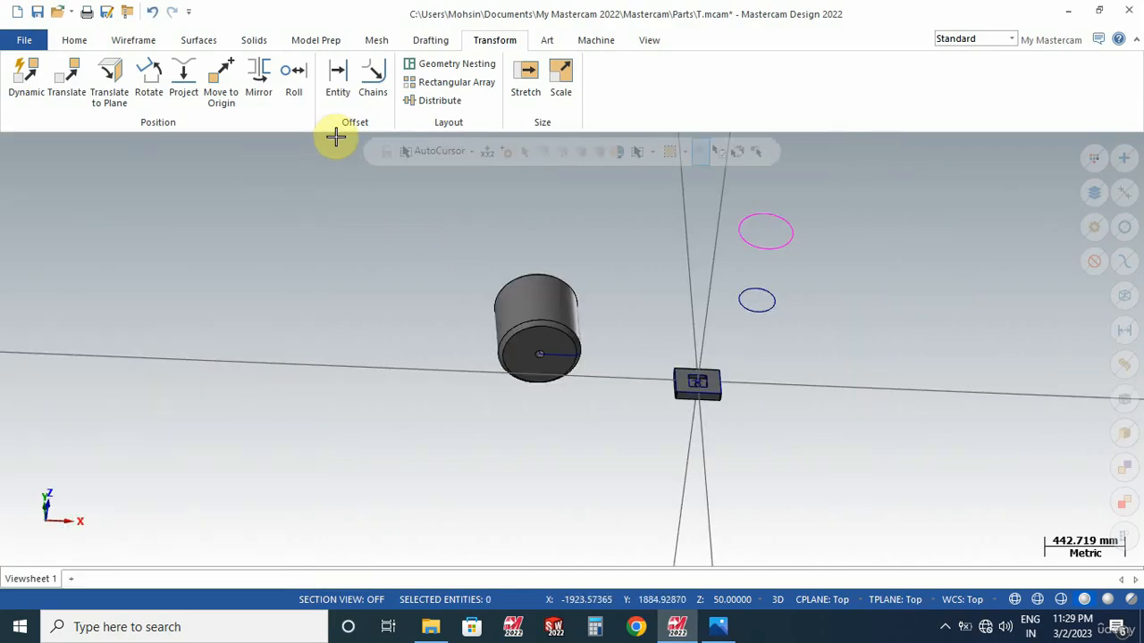
Loft a new solid body between the raised 300 mm circle and the 200 mm circle below it.
{"action": "left_click", "coordinate": [253, 40]}
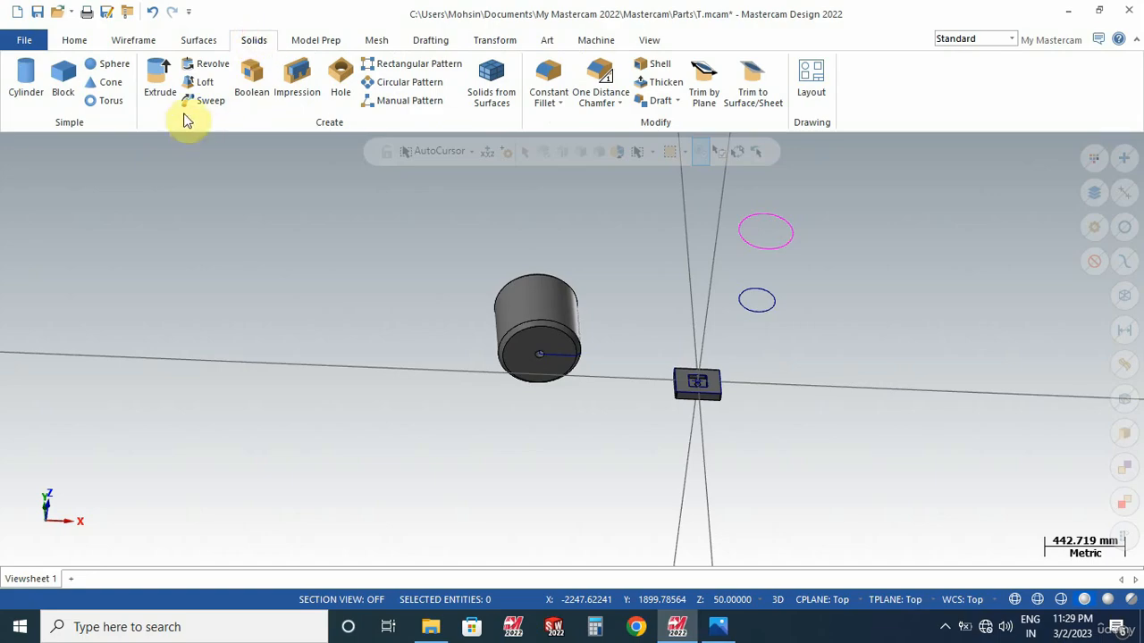
{"action": "left_click", "coordinate": [207, 82]}
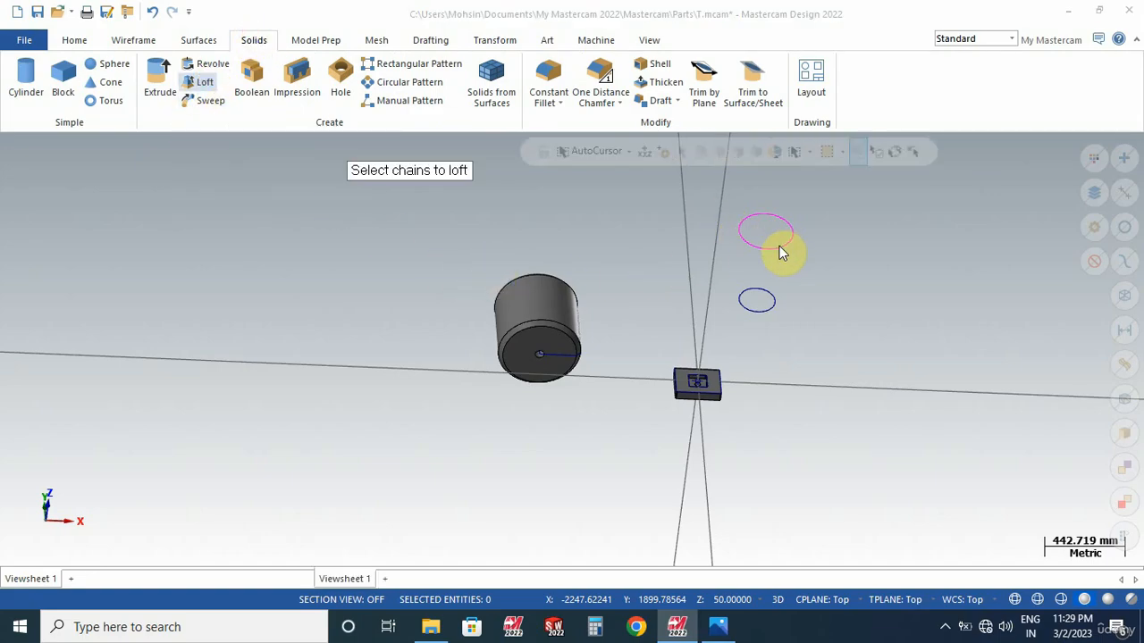
{"action": "left_click", "coordinate": [921, 250]}
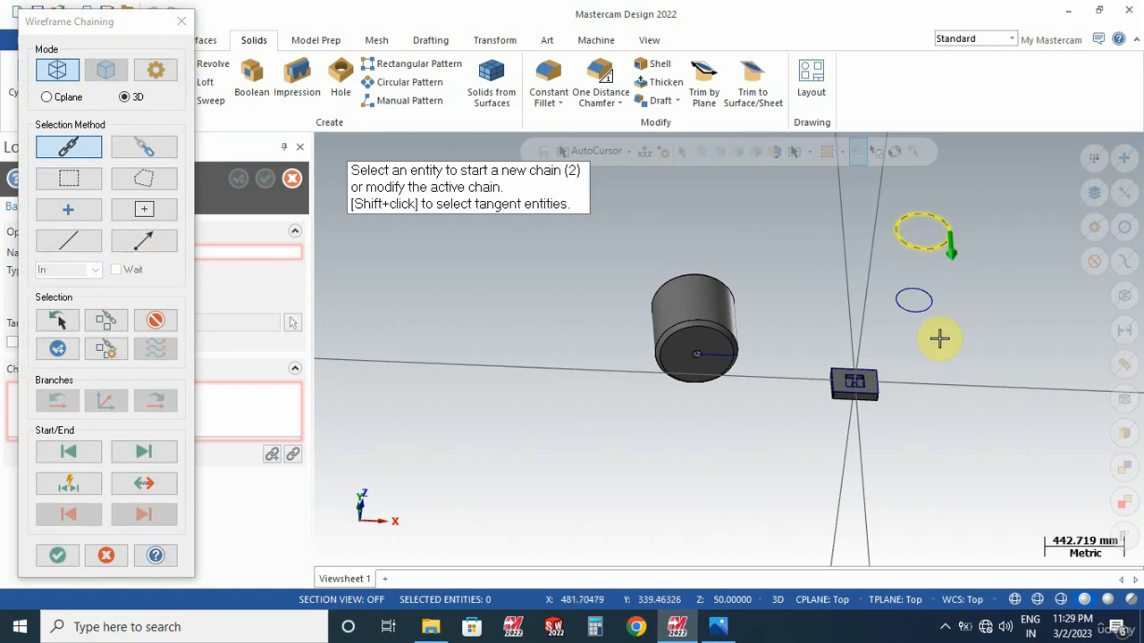
{"action": "left_click", "coordinate": [928, 307]}
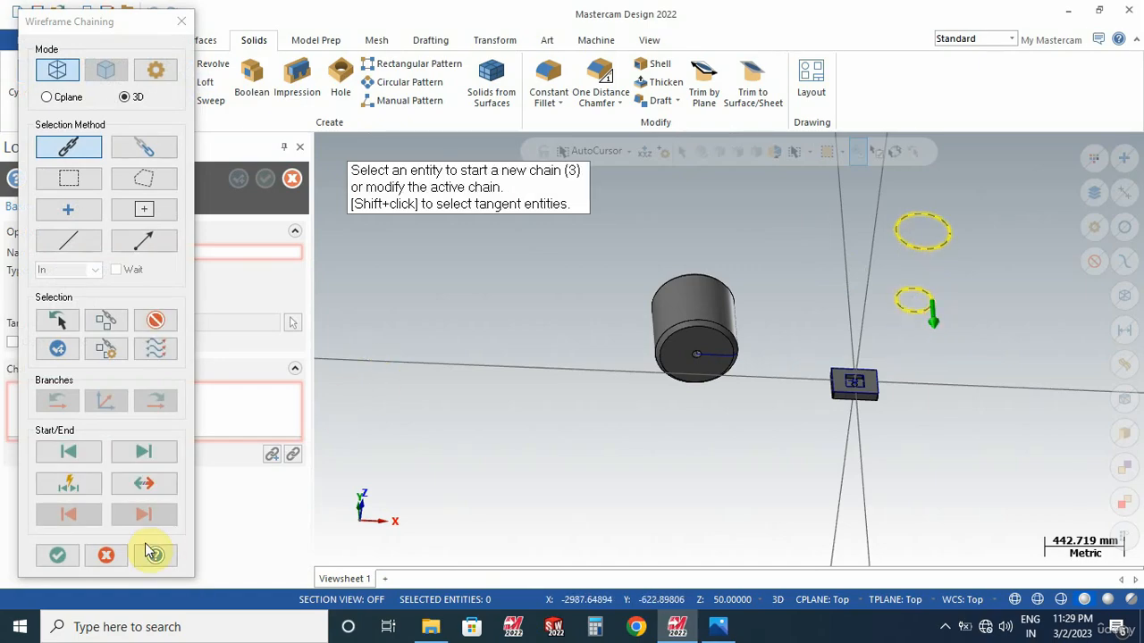
{"action": "left_click", "coordinate": [69, 556]}
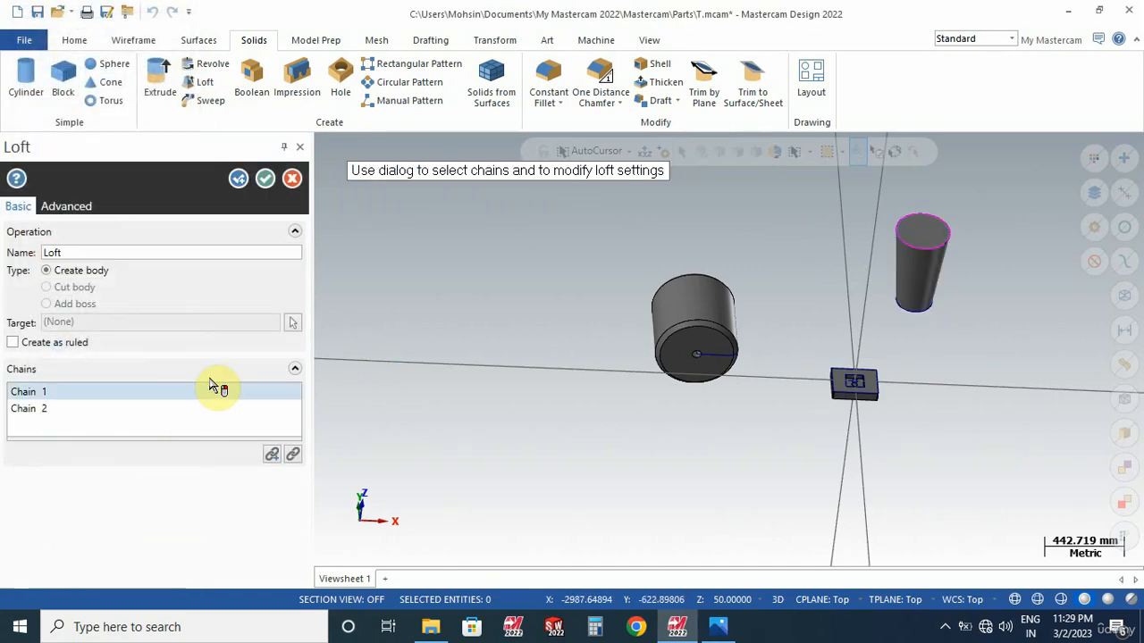
{"action": "left_click", "coordinate": [266, 178]}
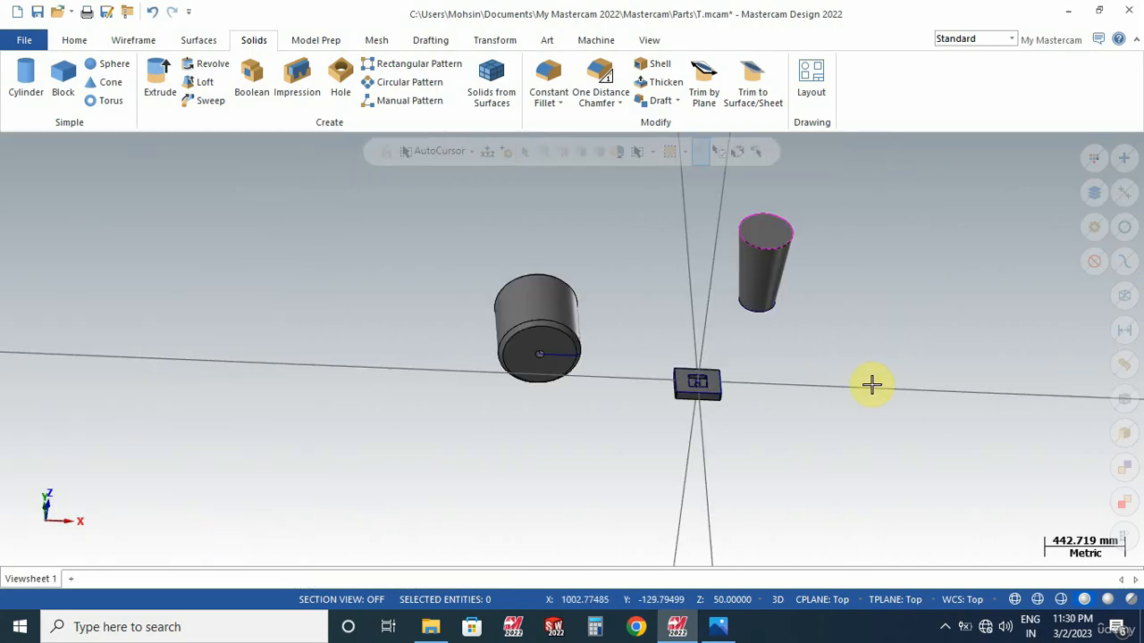
Apply a constant radius fillet of 25 mm to the top circular edge of the lofted body.
{"action": "middle_click_drag", "start_coordinate": [879, 312], "coordinate": [846, 313]}
{"action": "scroll", "coordinate": [759, 238], "scroll_direction": "up", "scroll_amount": 5}
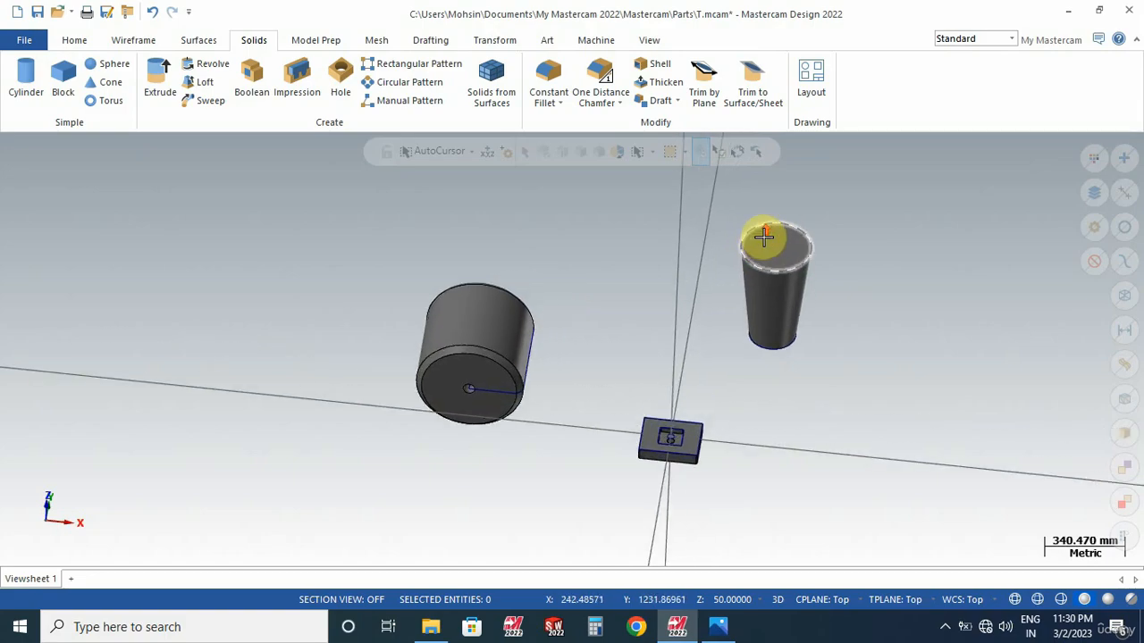
{"action": "left_click", "coordinate": [561, 82]}
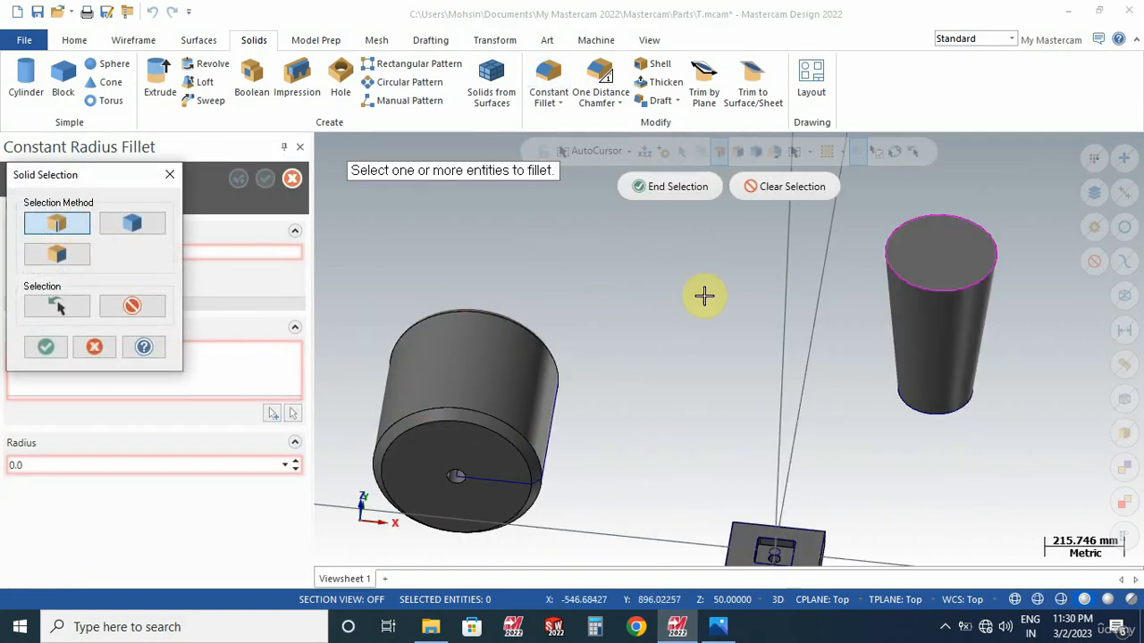
{"action": "left_click", "coordinate": [931, 293]}
{"action": "left_click", "coordinate": [677, 190]}
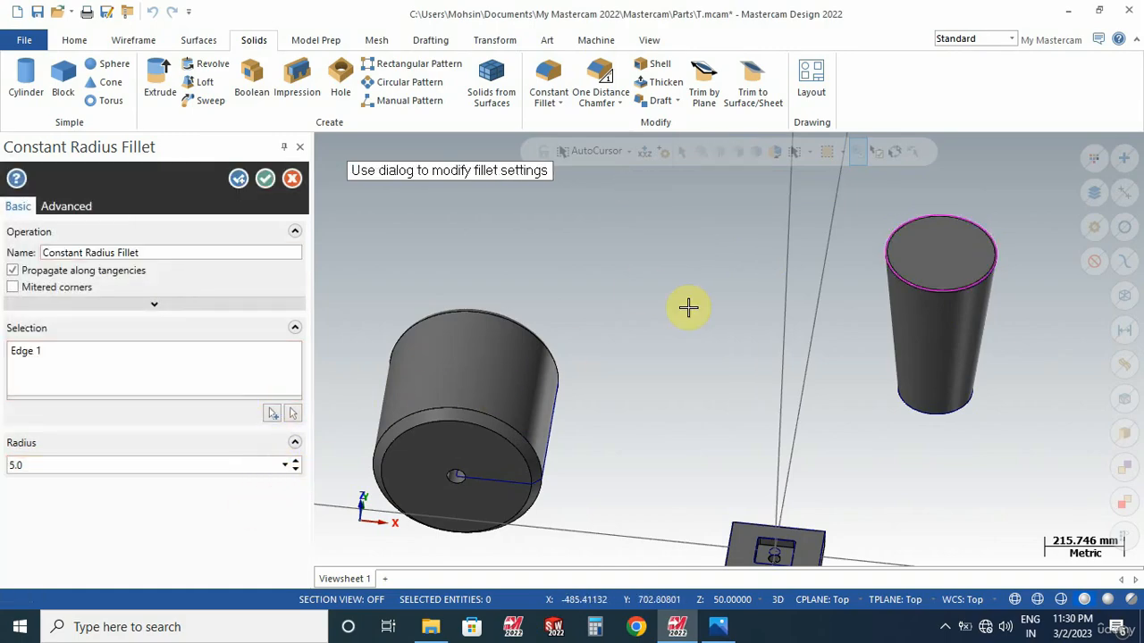
{"action": "scroll", "coordinate": [861, 303], "scroll_direction": "up", "scroll_amount": 4}
{"action": "double_click", "coordinate": [52, 470]}
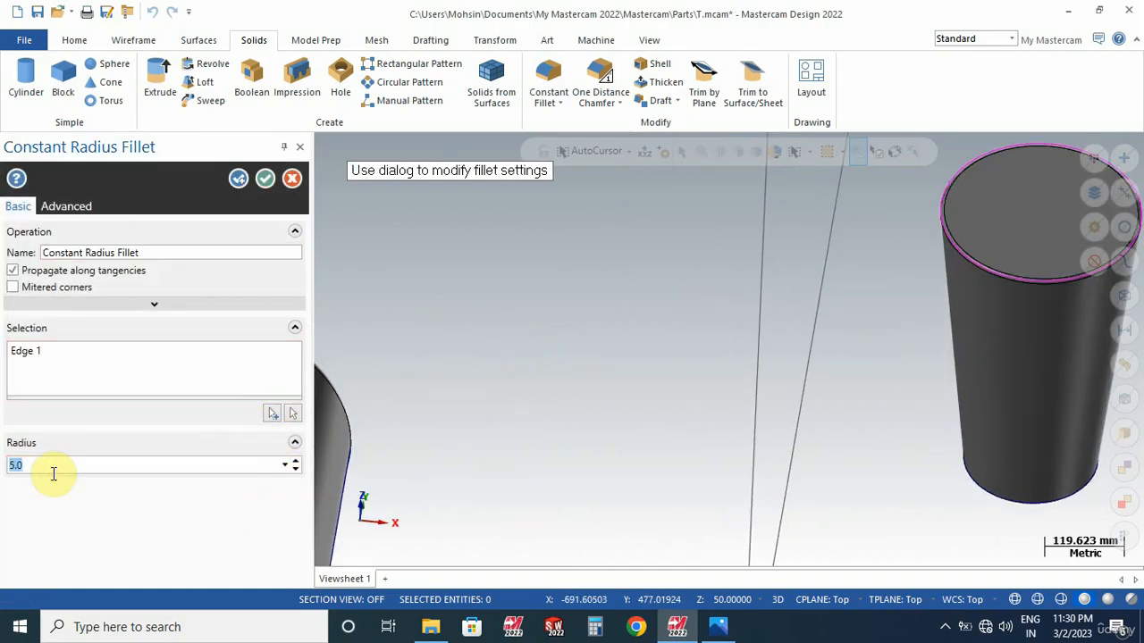
{"action": "type", "text": "25"}
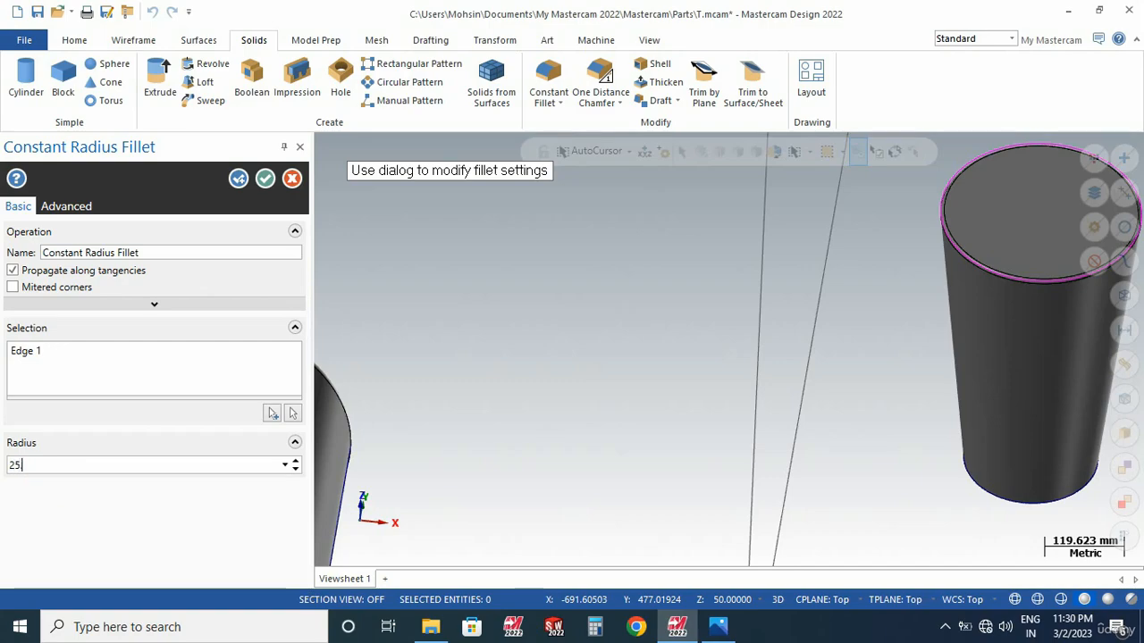
{"action": "left_click", "coordinate": [265, 178]}
{"action": "mouse_move", "coordinate": [684, 340]}
{"action": "middle_mouse_down"}
{"action": "mouse_move", "coordinate": [745, 235]}
{"action": "mouse_move", "coordinate": [718, 360]}
{"action": "mouse_move", "coordinate": [679, 352]}
{"action": "middle_mouse_up"}
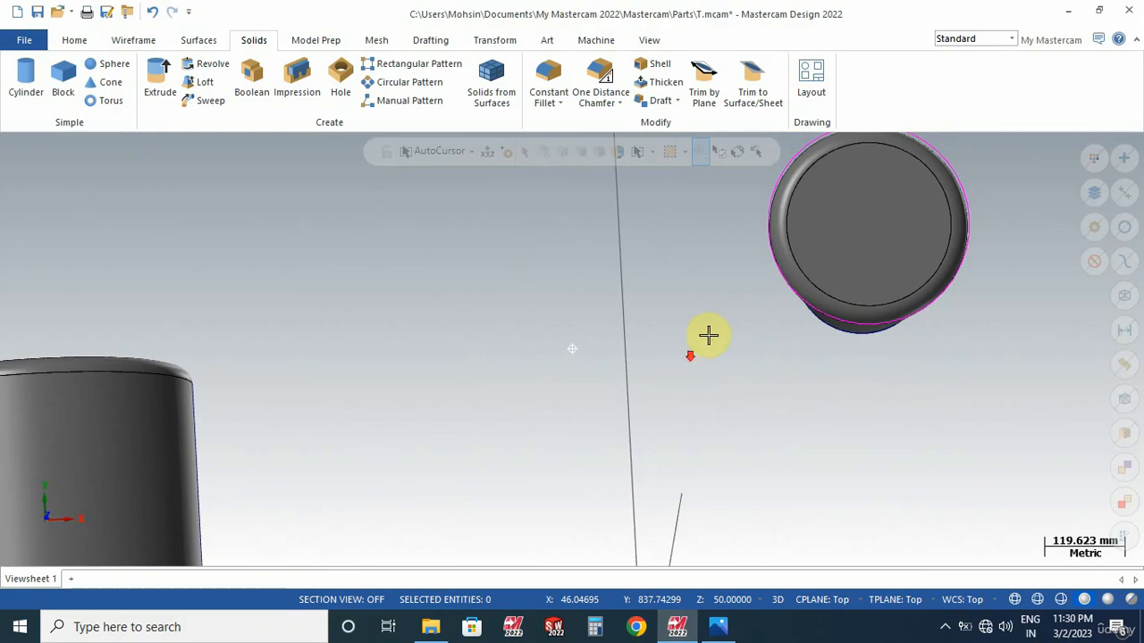
{"action": "scroll", "coordinate": [706, 334], "scroll_direction": "down", "scroll_amount": 3}
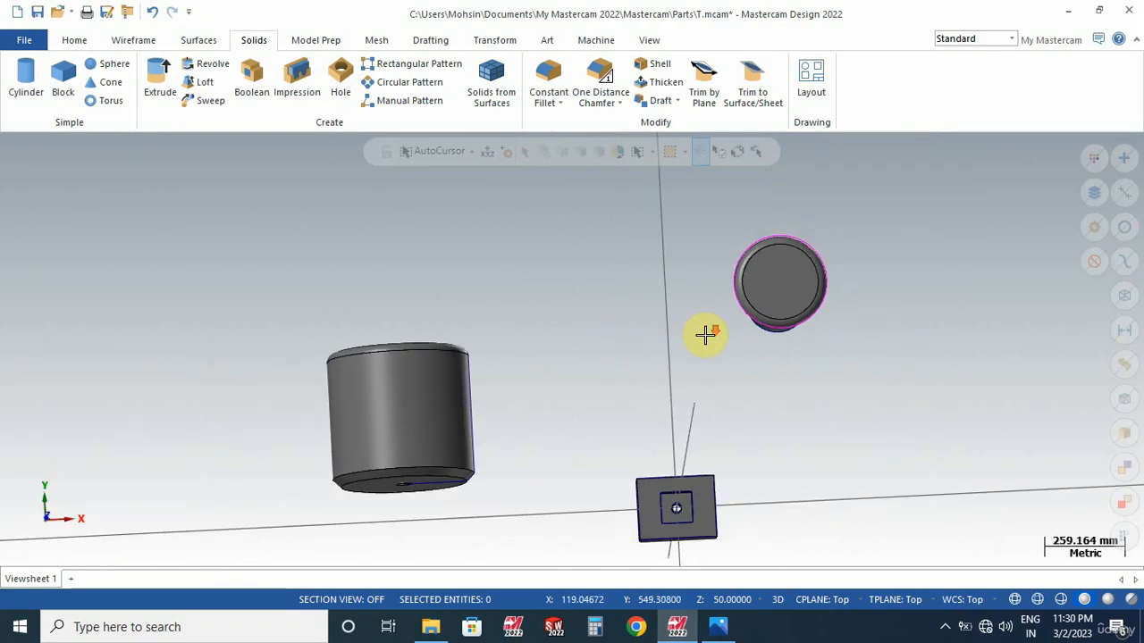